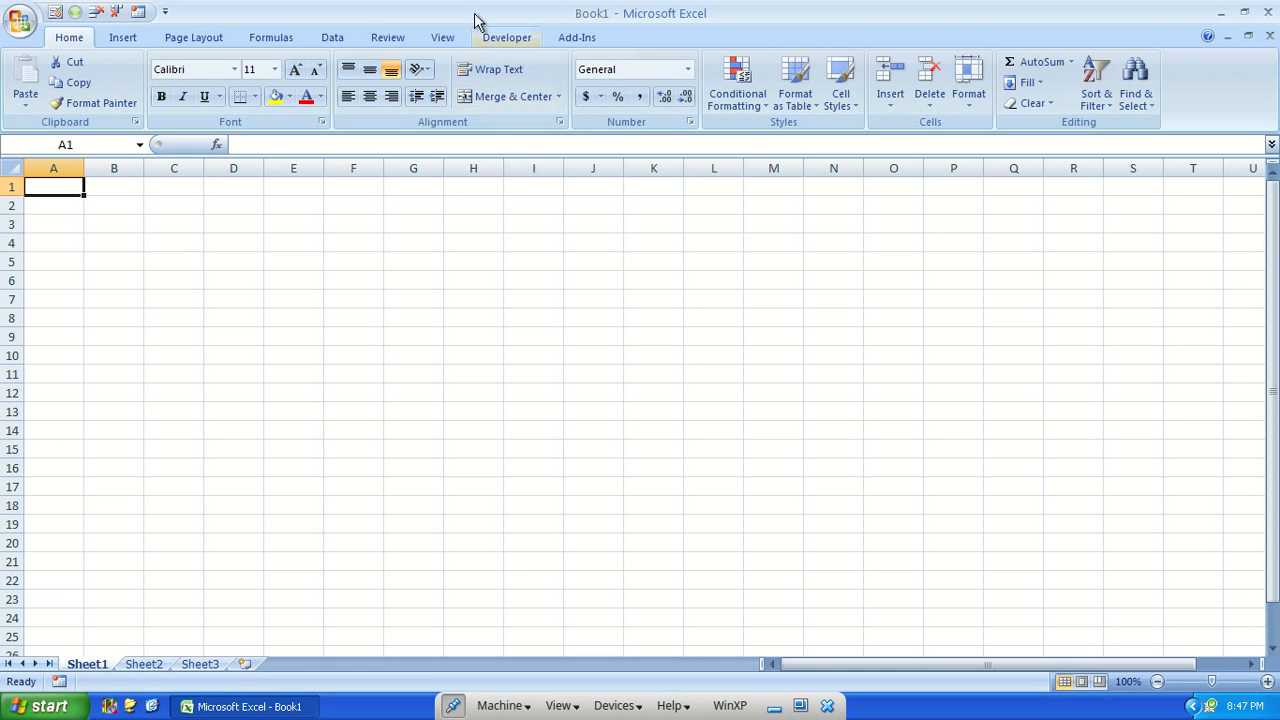
# Check that the Solver Add-in is enabled in the Excel add-ins list and preview the Solver Parameters dialog.
pyautogui.click(332, 38)
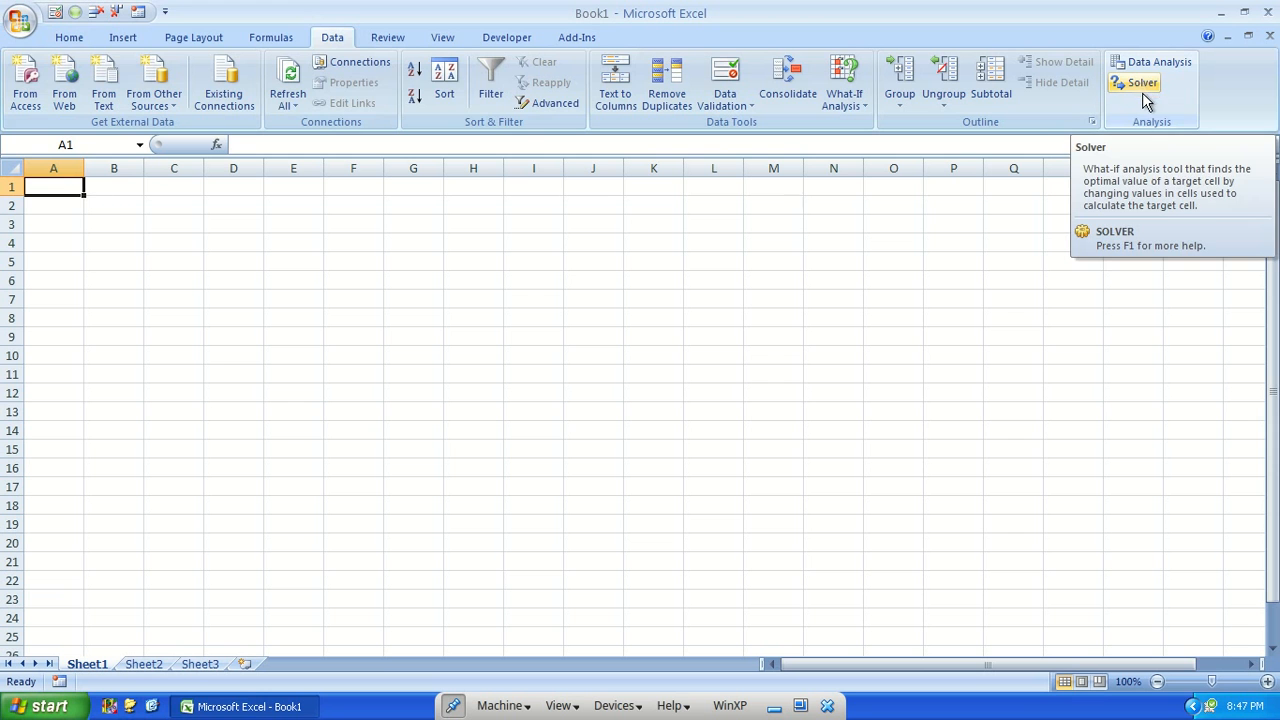
pyautogui.click(20, 22)
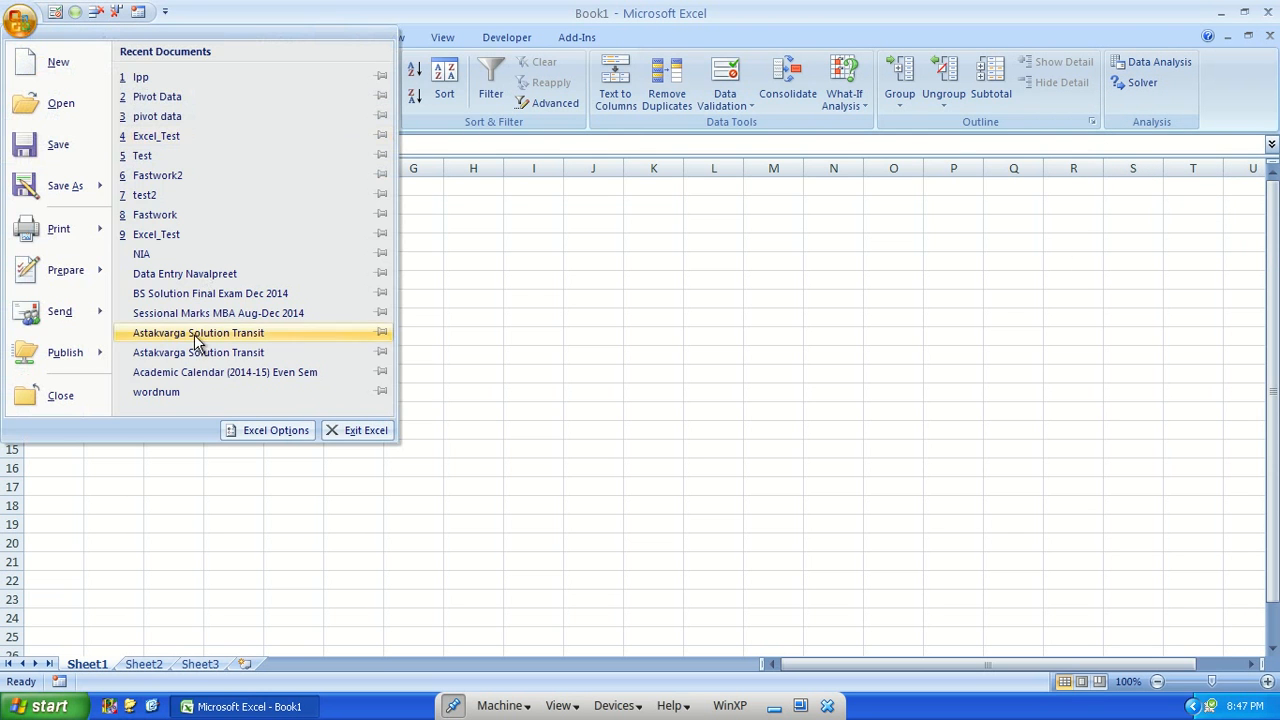
pyautogui.click(266, 430)
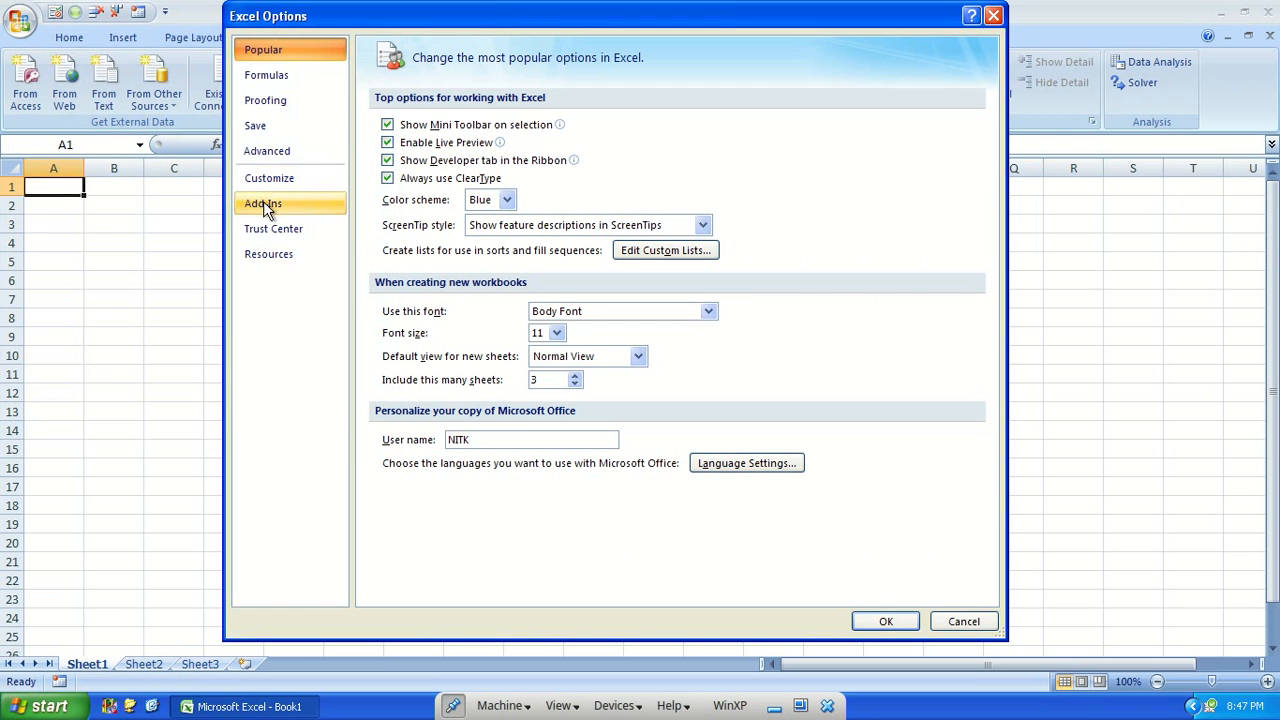
pyautogui.click(282, 198)
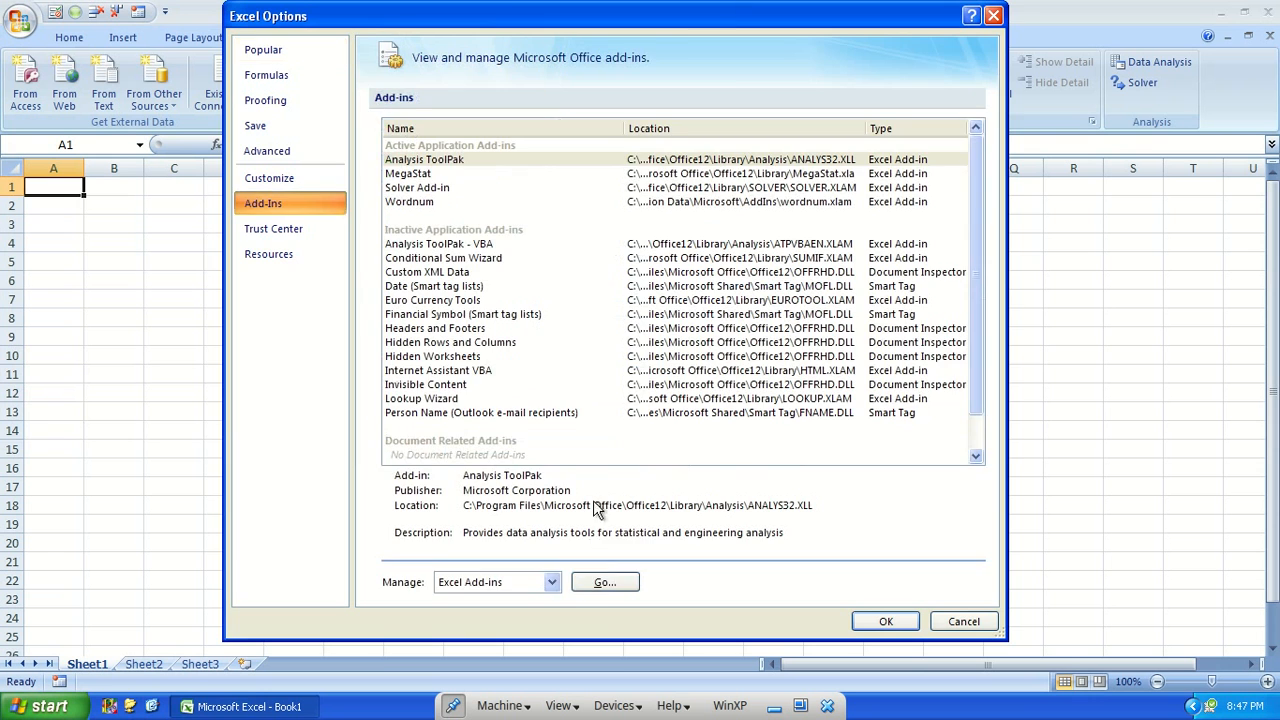
pyautogui.click(618, 582)
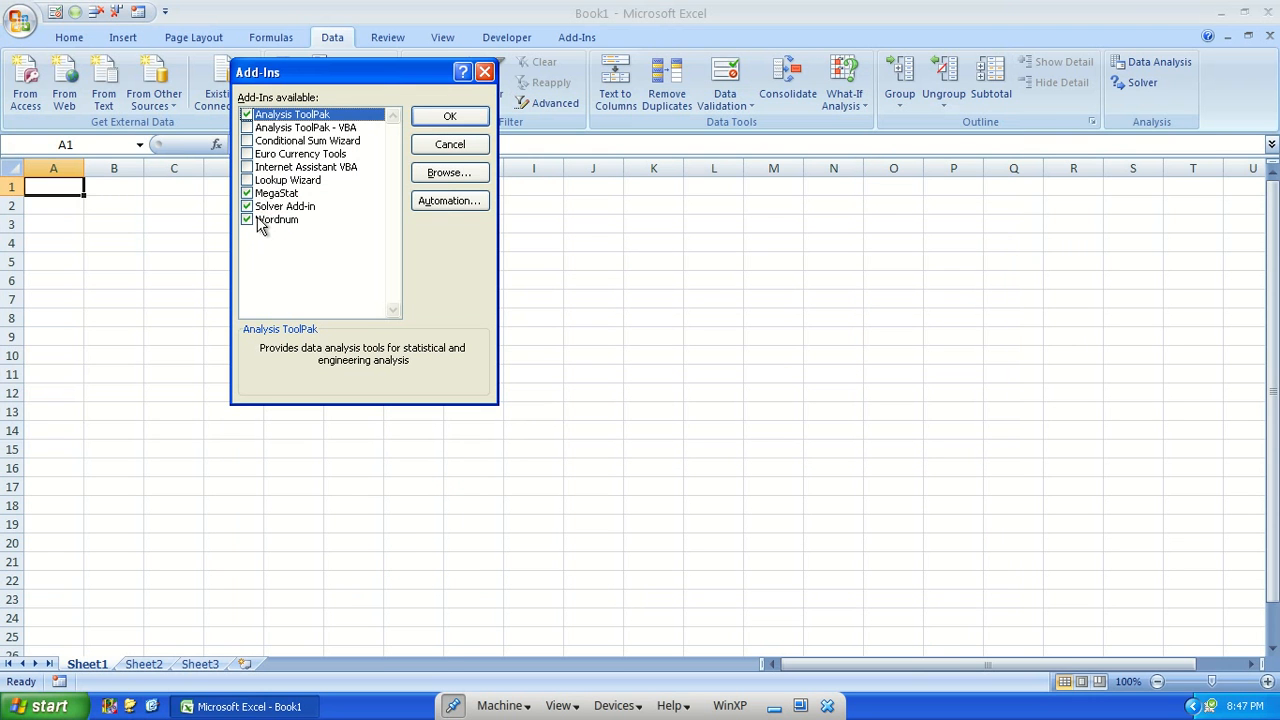
pyautogui.click(480, 121)
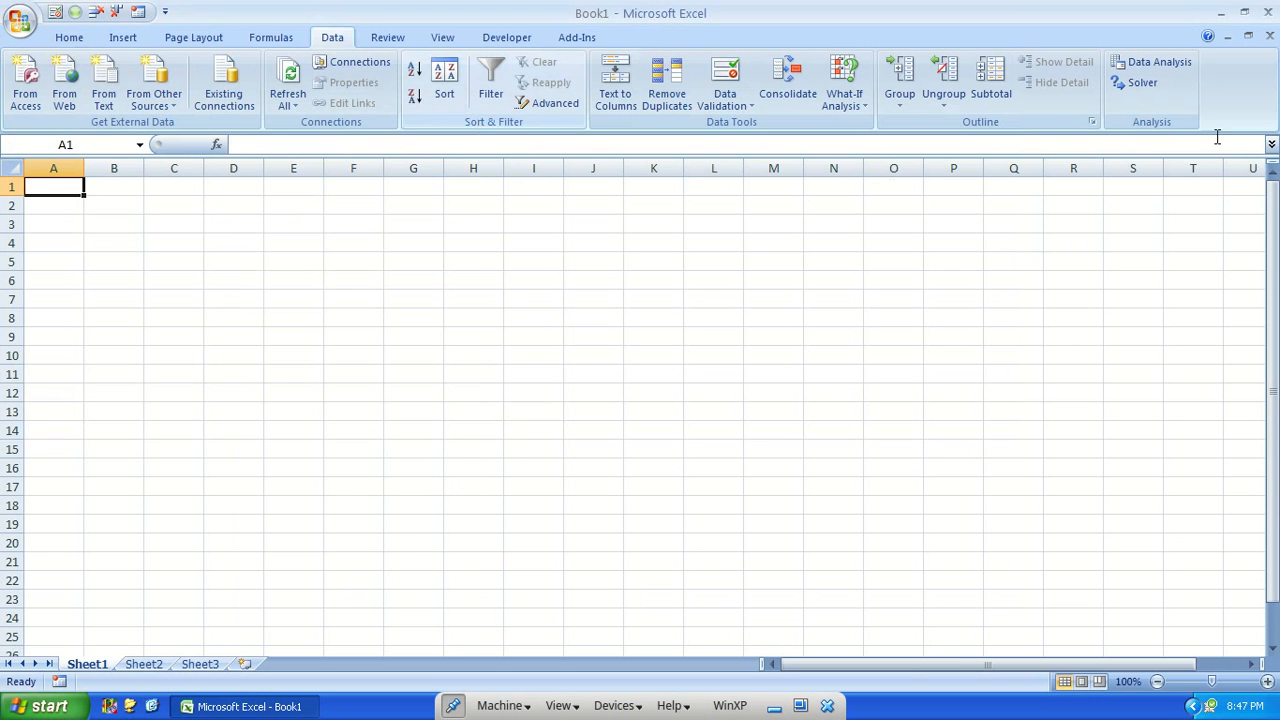
pyautogui.click(1140, 82)
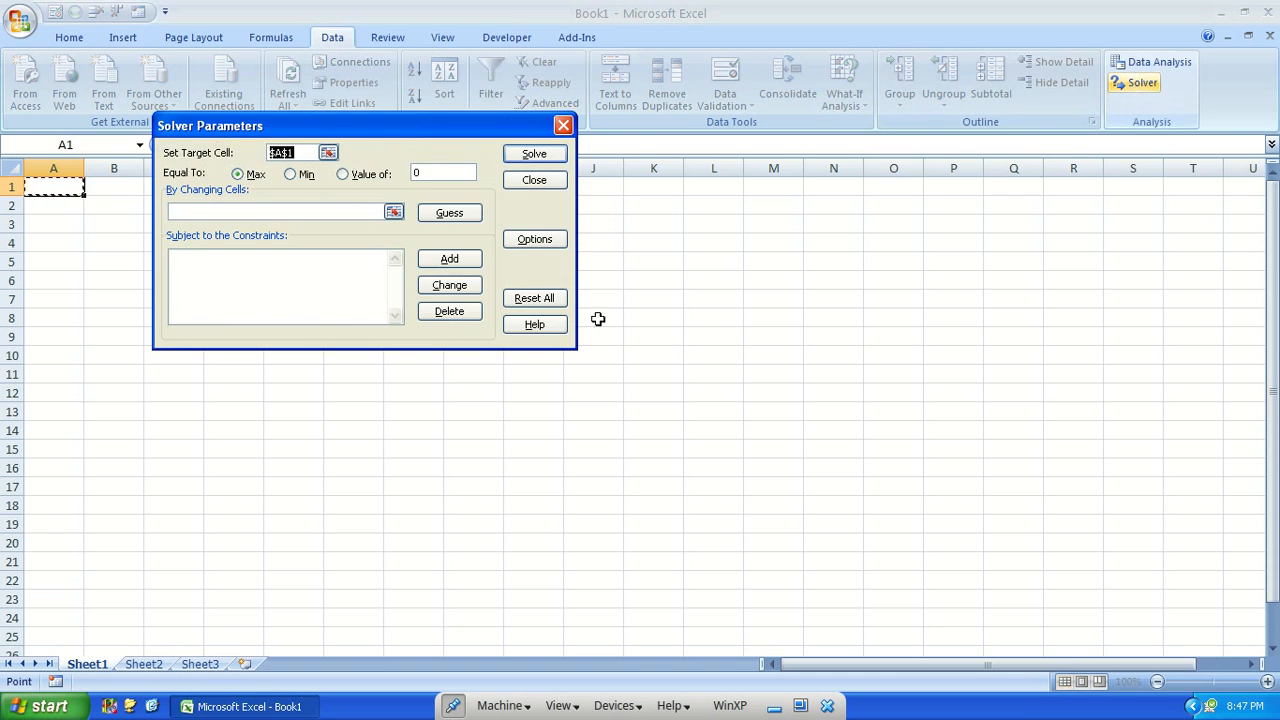
pyautogui.click(563, 126)
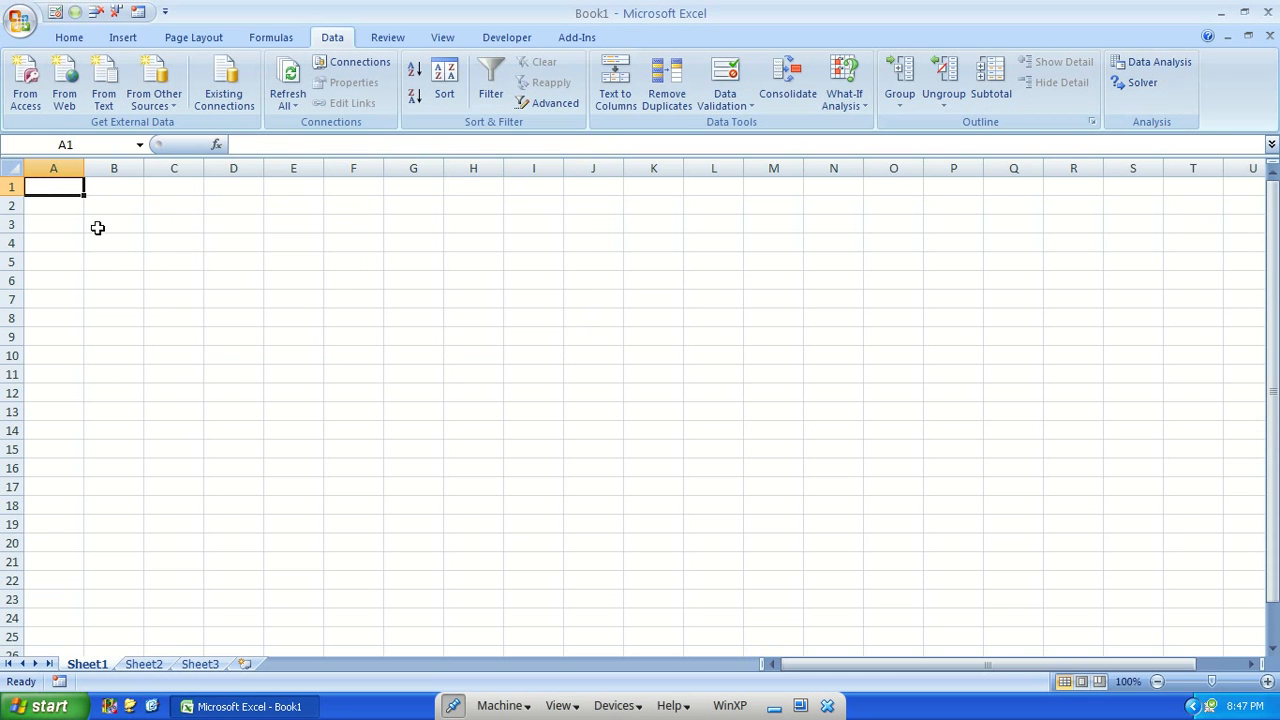
# Enter the title Linear Prog in cell B2.
pyautogui.click(96, 225)
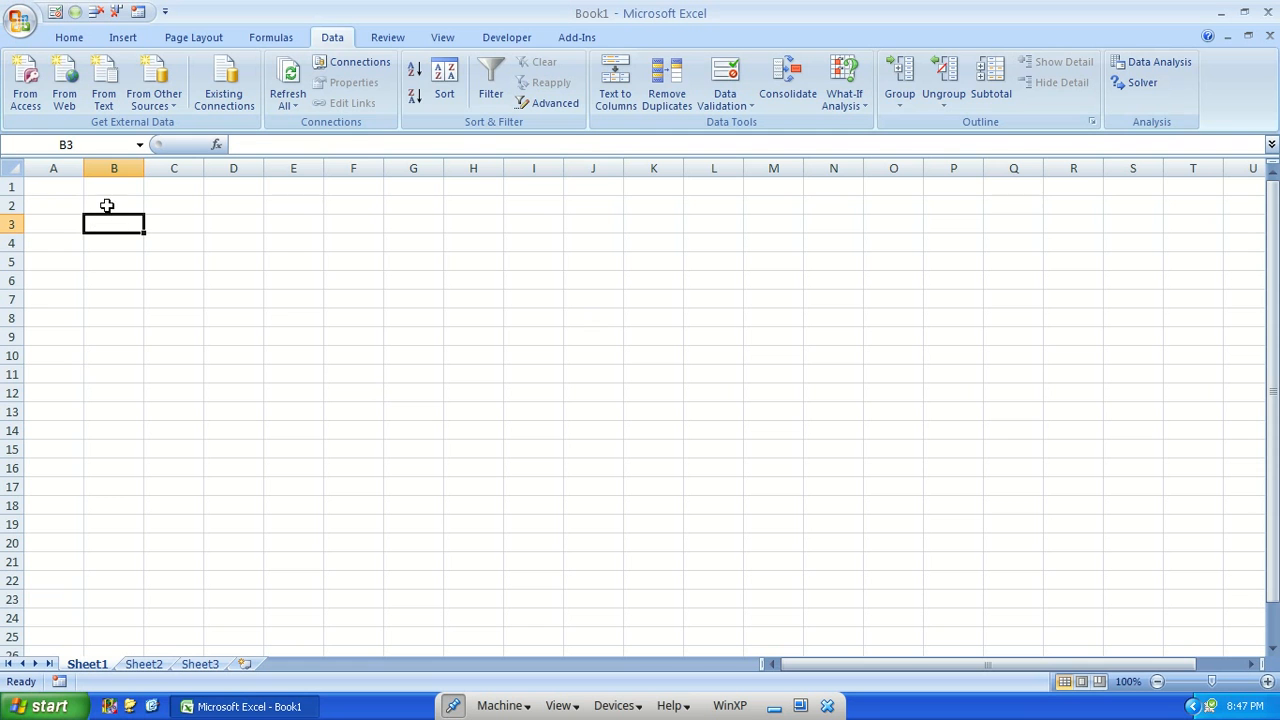
pyautogui.click(106, 204)
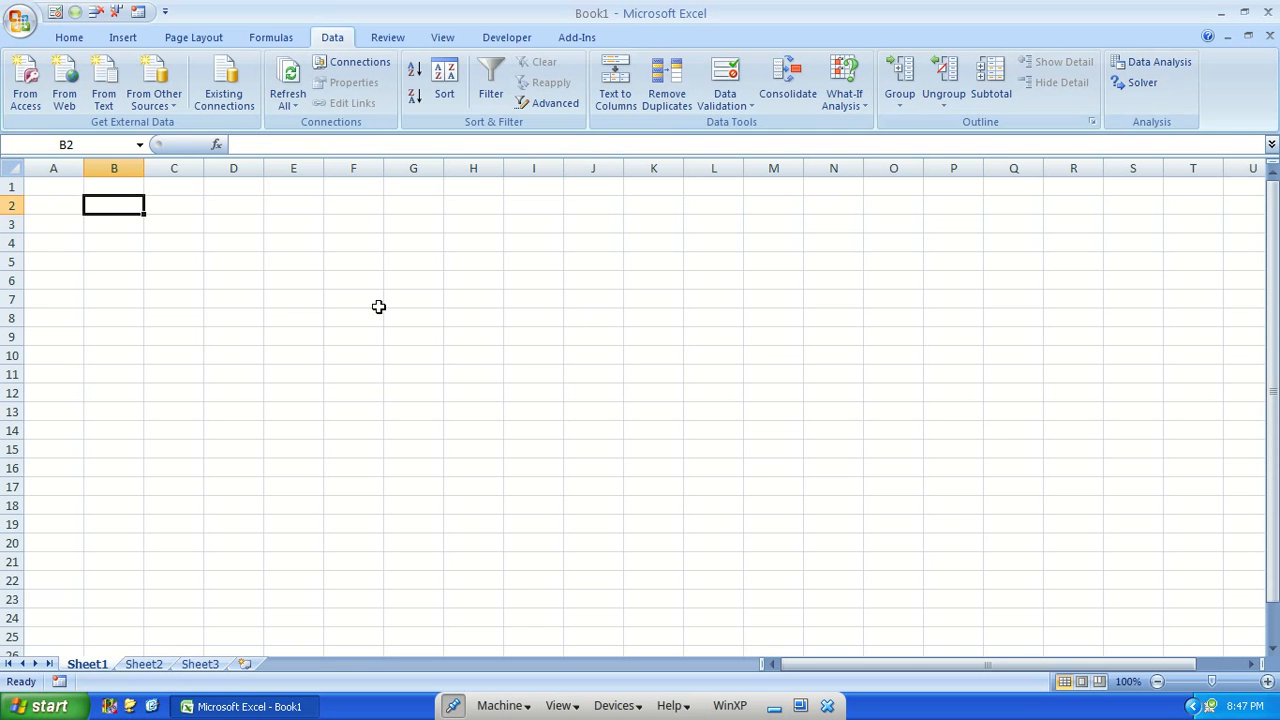
pyautogui.write('Linear Prog')
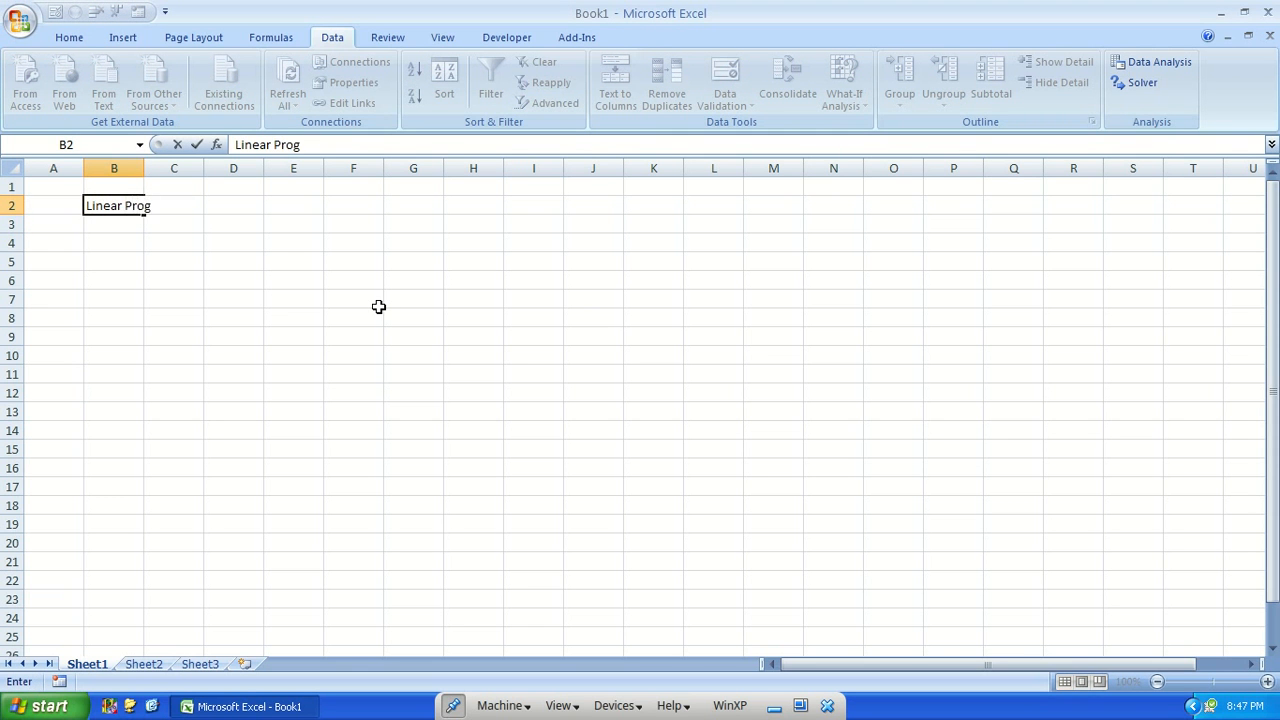
pyautogui.press('Return')
# Label cell B4 as Obj Function and enter the objective z=6x1+7x2 in cell D4.
pyautogui.press('Down')
pyautogui.write('Obj ')
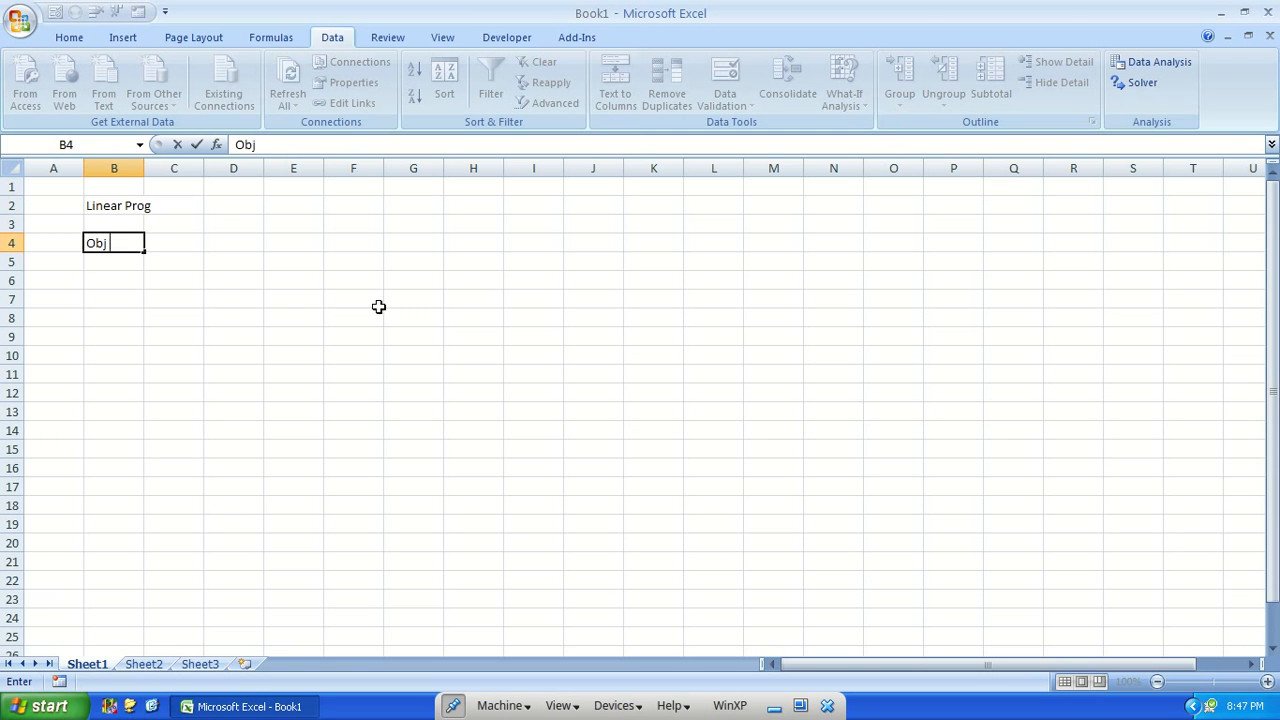
pyautogui.write('Function')
pyautogui.press('Tab')
pyautogui.press('Tab')
pyautogui.write('z=6x1')
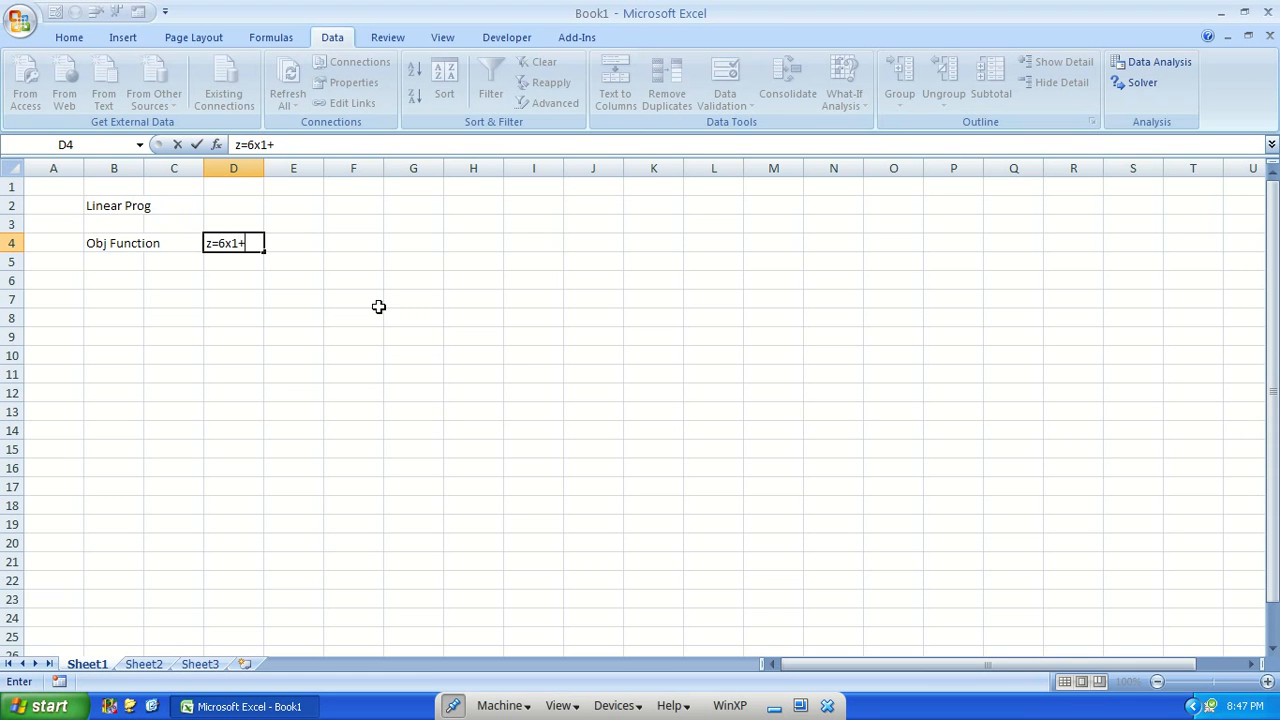
pyautogui.write('+7x2')
pyautogui.press('Return')
# Add the heading Constraints in cell B6.
pyautogui.press('Left')
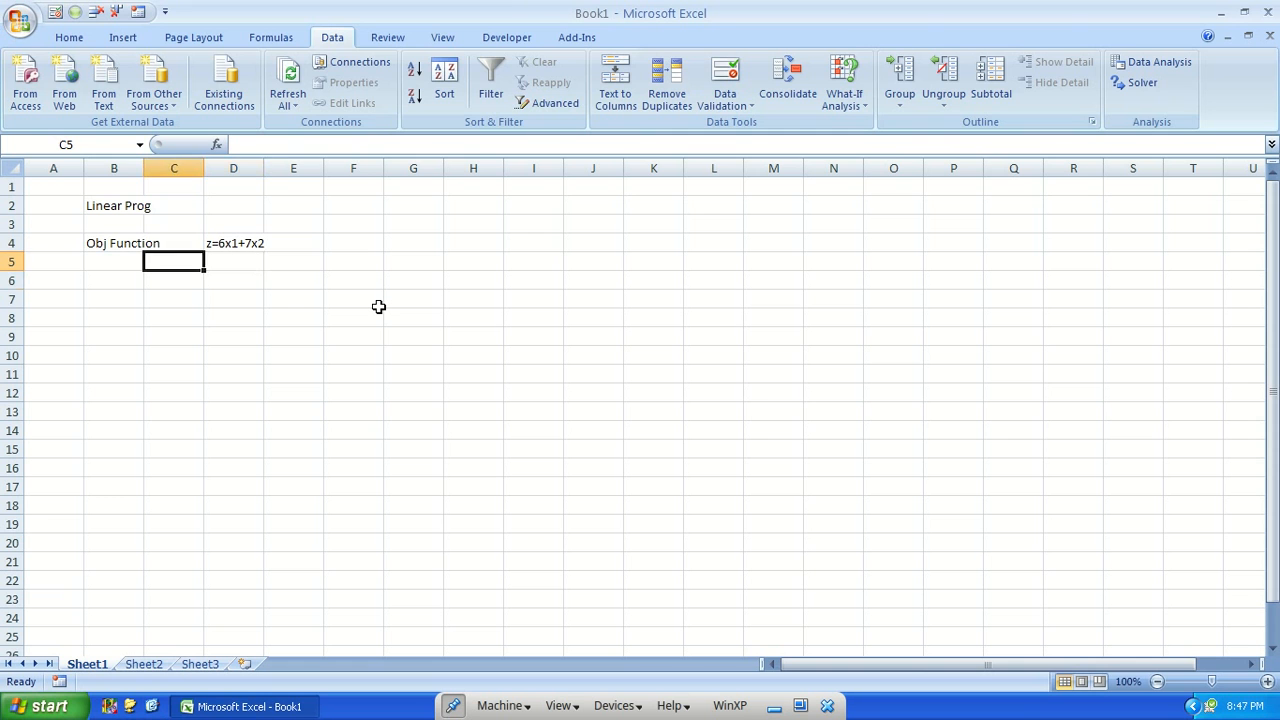
pyautogui.press('Left')
pyautogui.press('Down')
pyautogui.write('COnstrain')
pyautogui.press('Return')
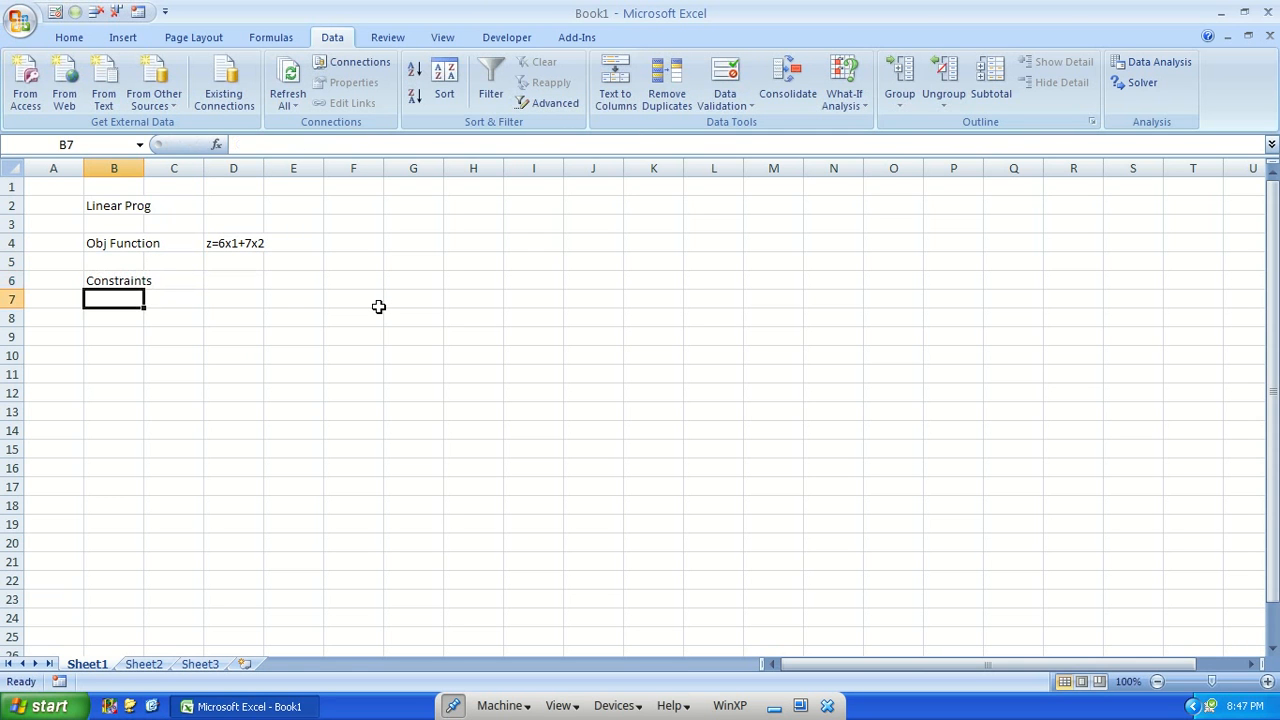
# Enter the first constraint, 3x1+9x2<=45, in cell B8.
pyautogui.press('Down')
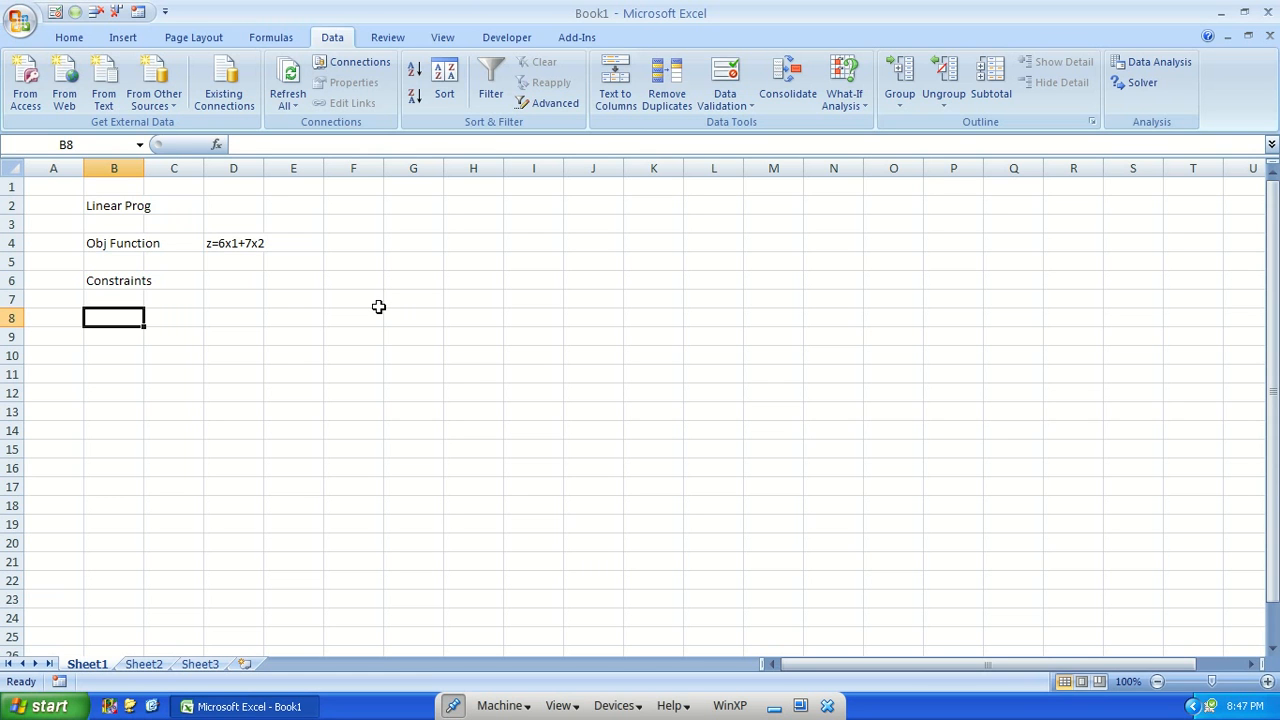
pyautogui.write('3x1')
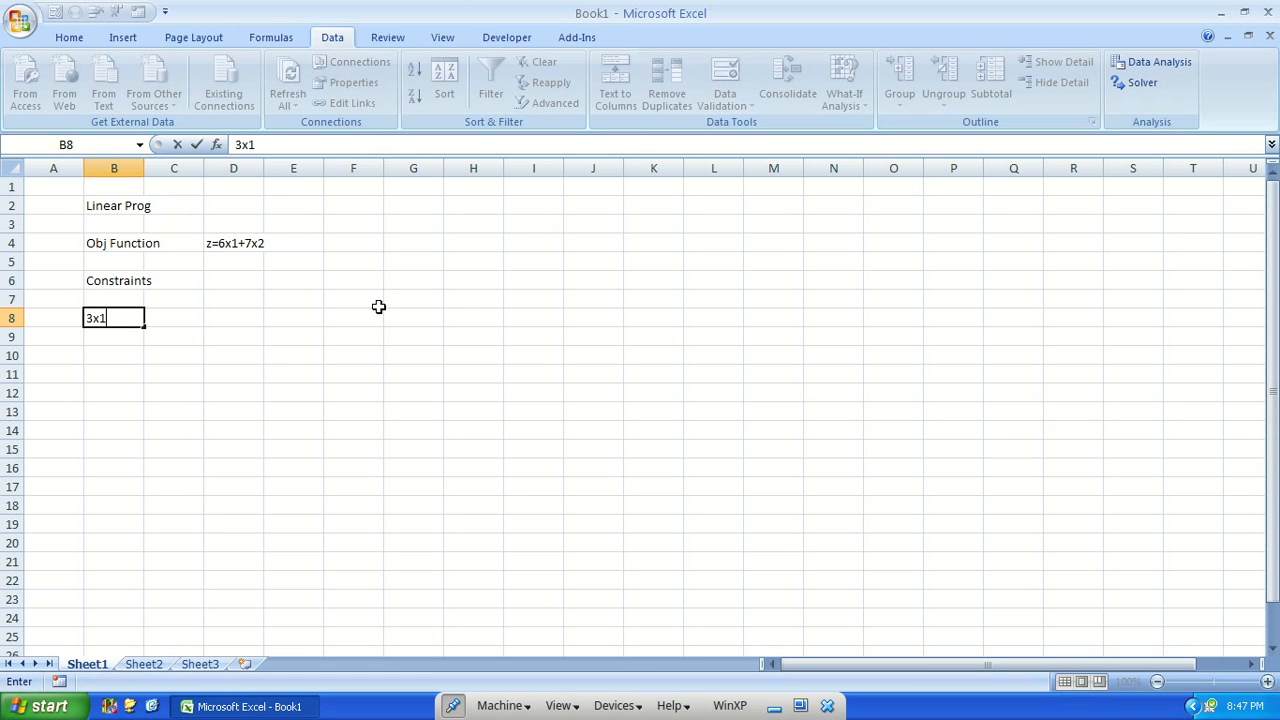
pyautogui.write('+9x2<=45')
pyautogui.press('Return')
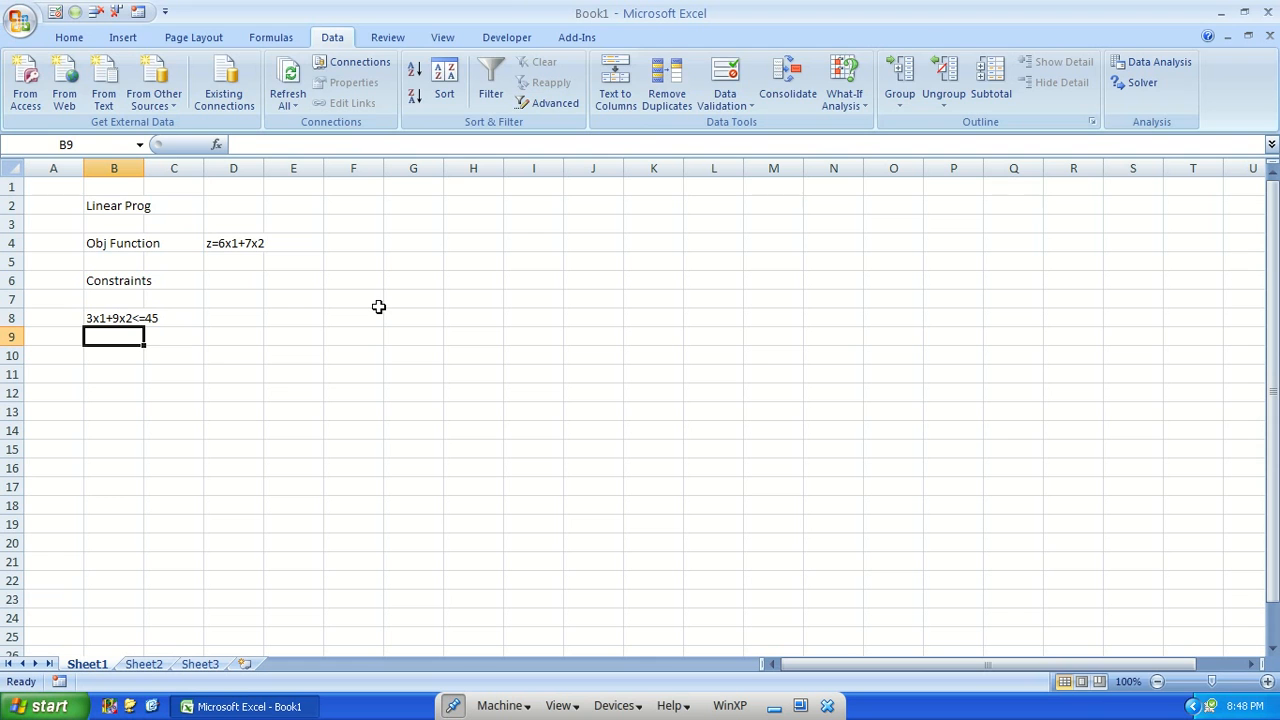
# Enter the second constraint, -2x1+8x2<=25, in cell B9.
pyautogui.write('-2x1')
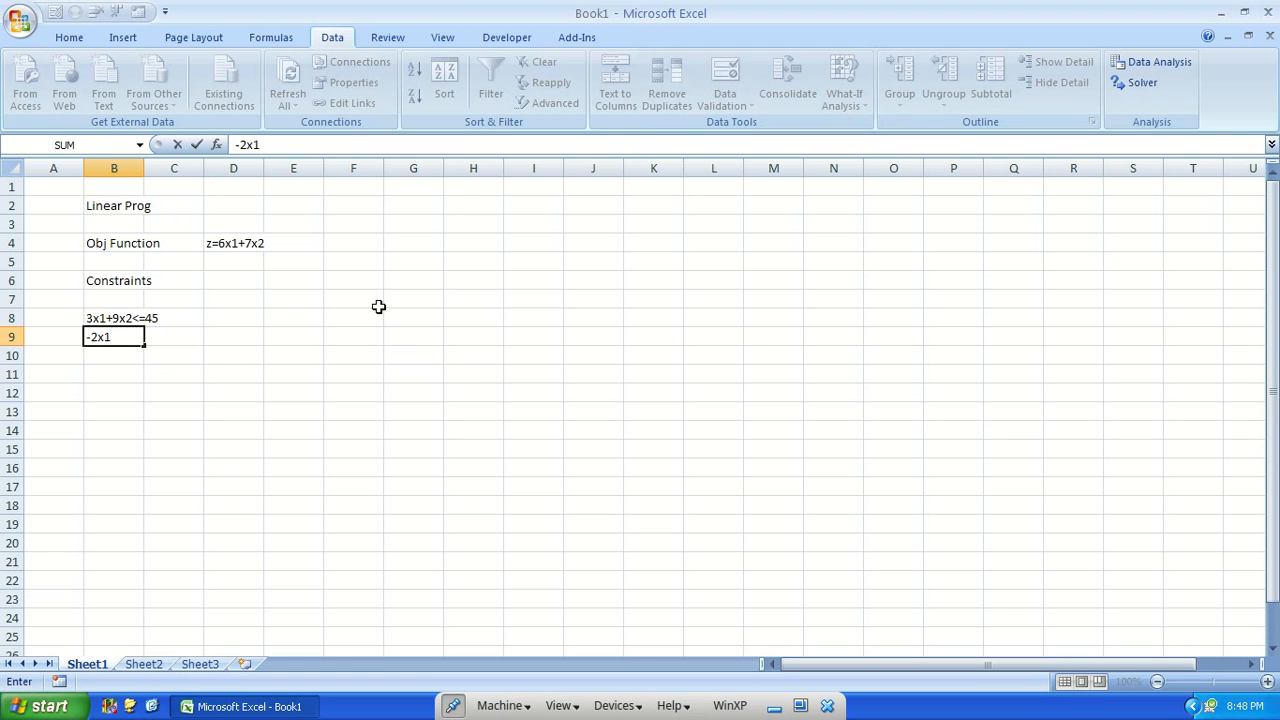
pyautogui.write('+8x2<=25')
pyautogui.press('Return')
pyautogui.press('Return')
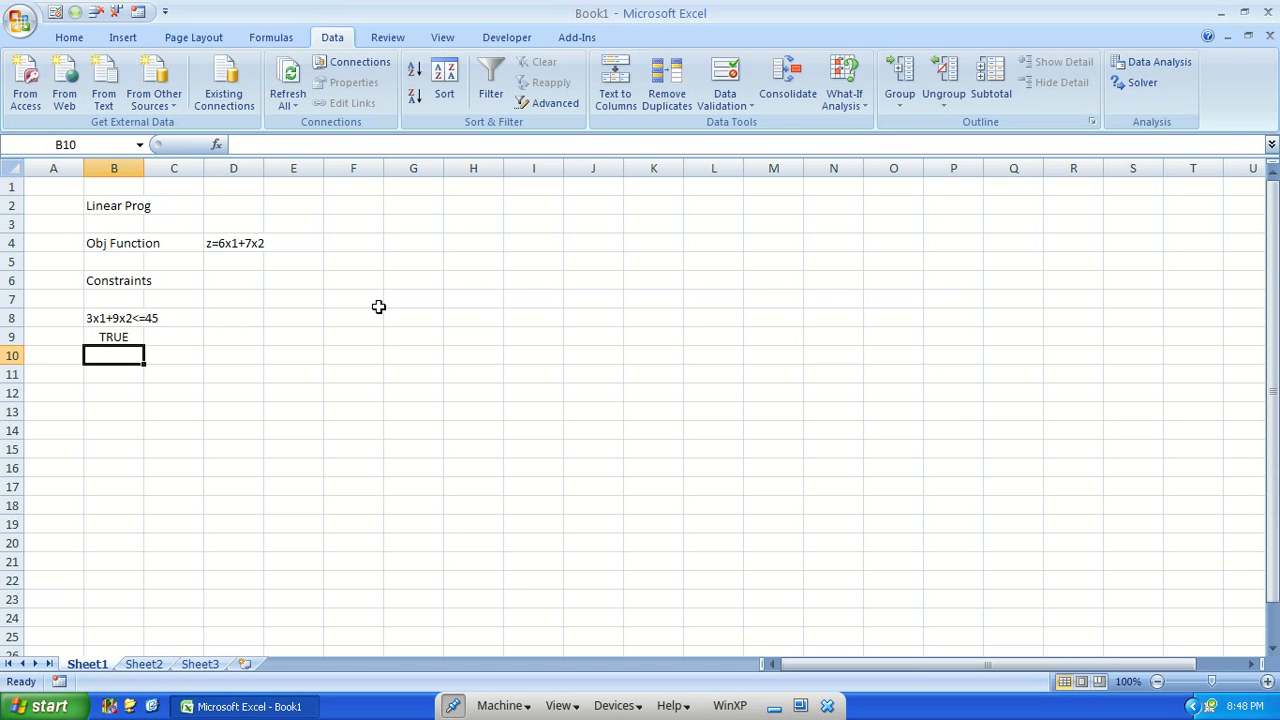
# Turn the formula in cell B9 into literal text by replacing its leading equals sign with an apostrophe.
pyautogui.press('Up')
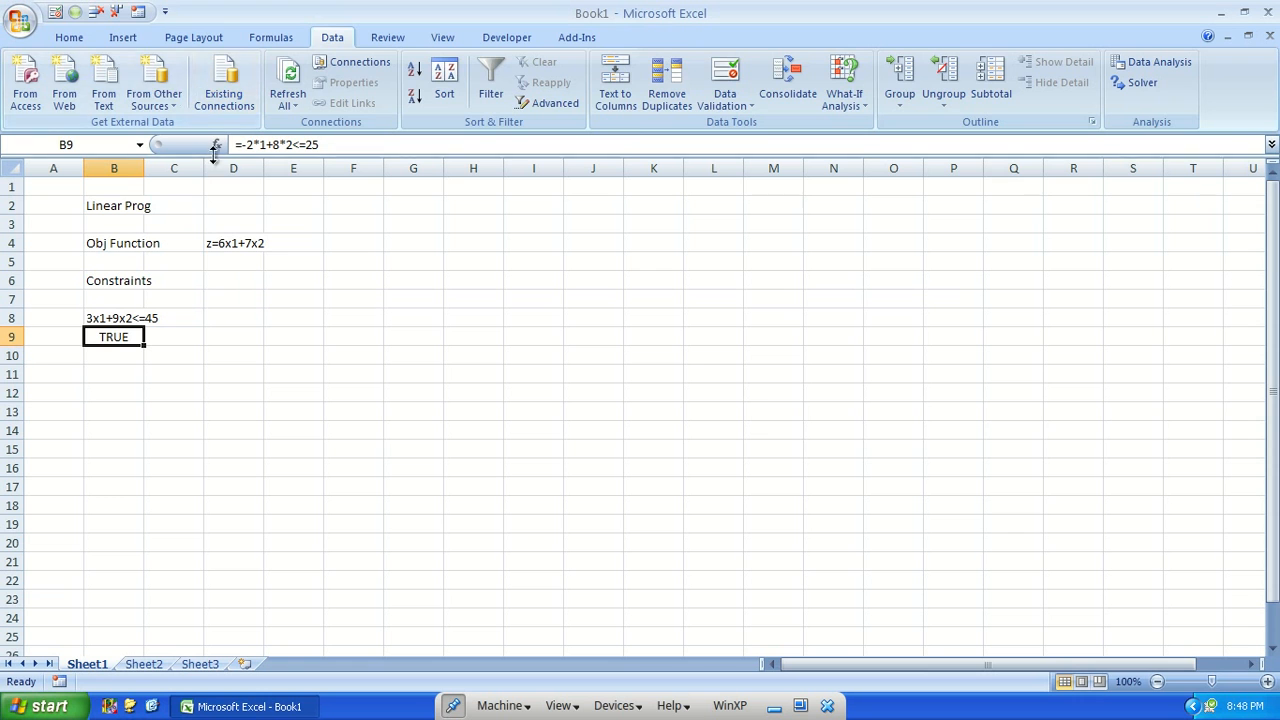
pyautogui.click(305, 146)
pyautogui.press('Delete')
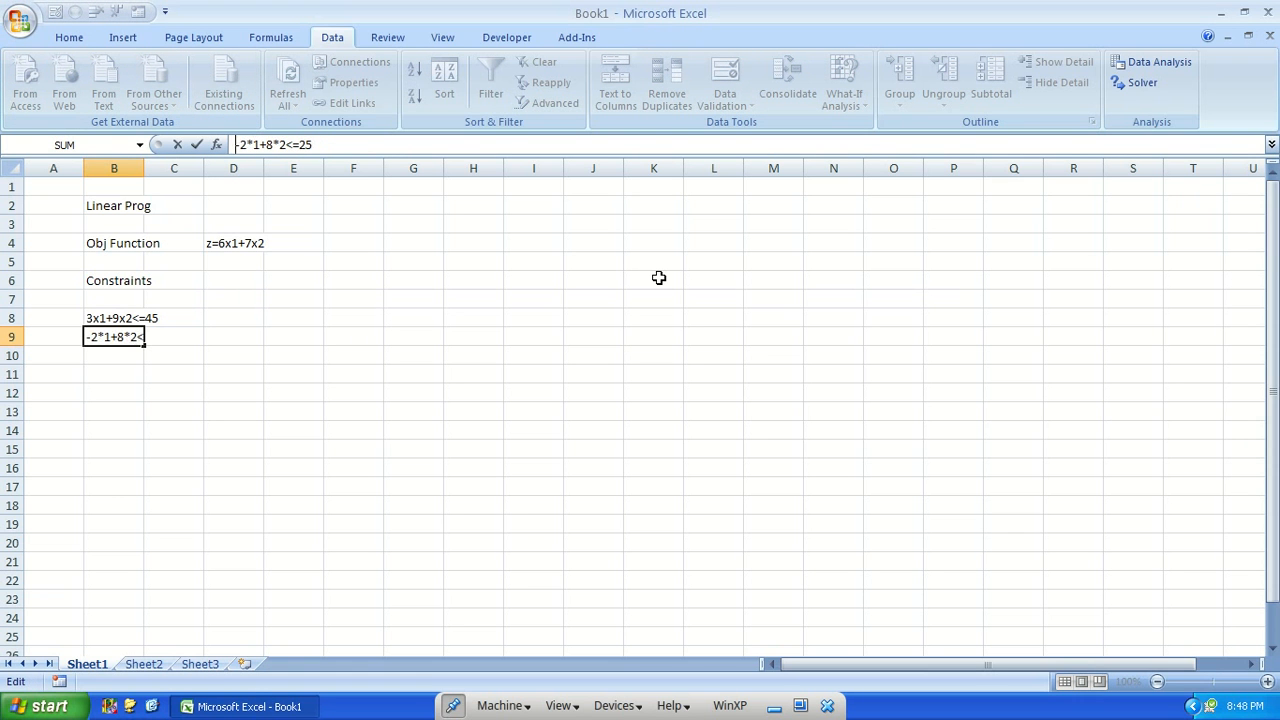
pyautogui.write("'")
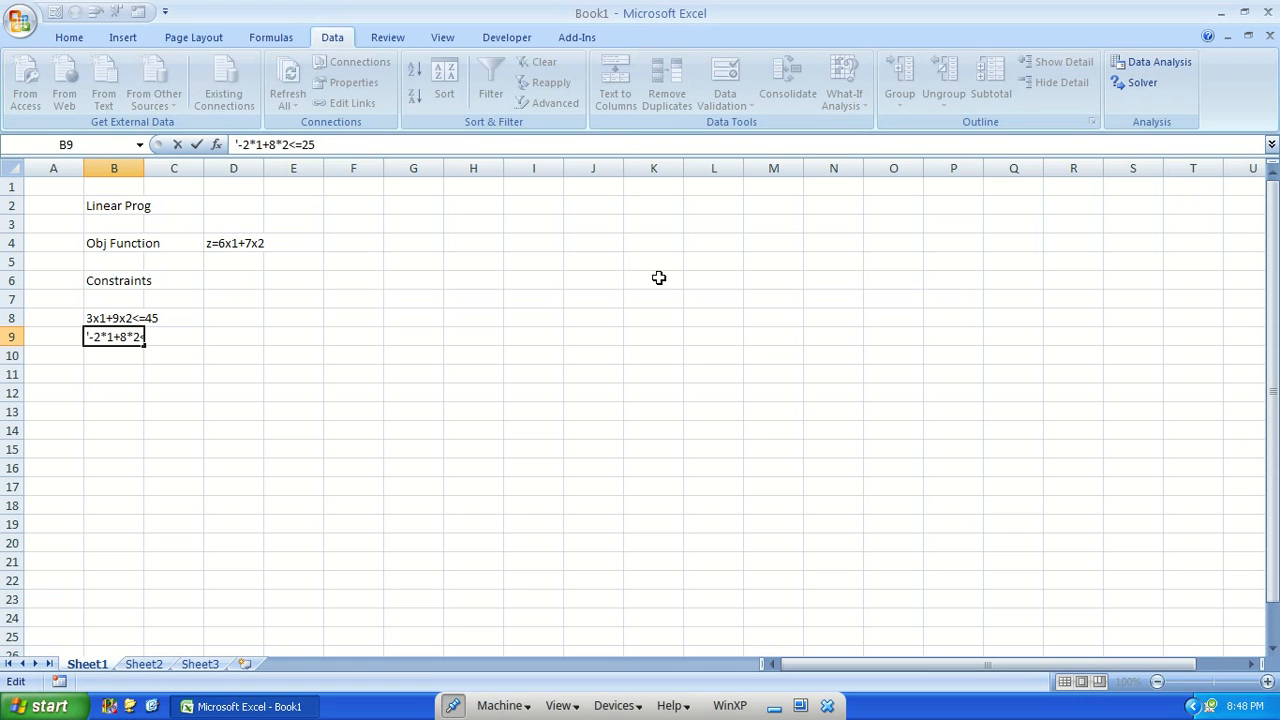
pyautogui.press('Return')
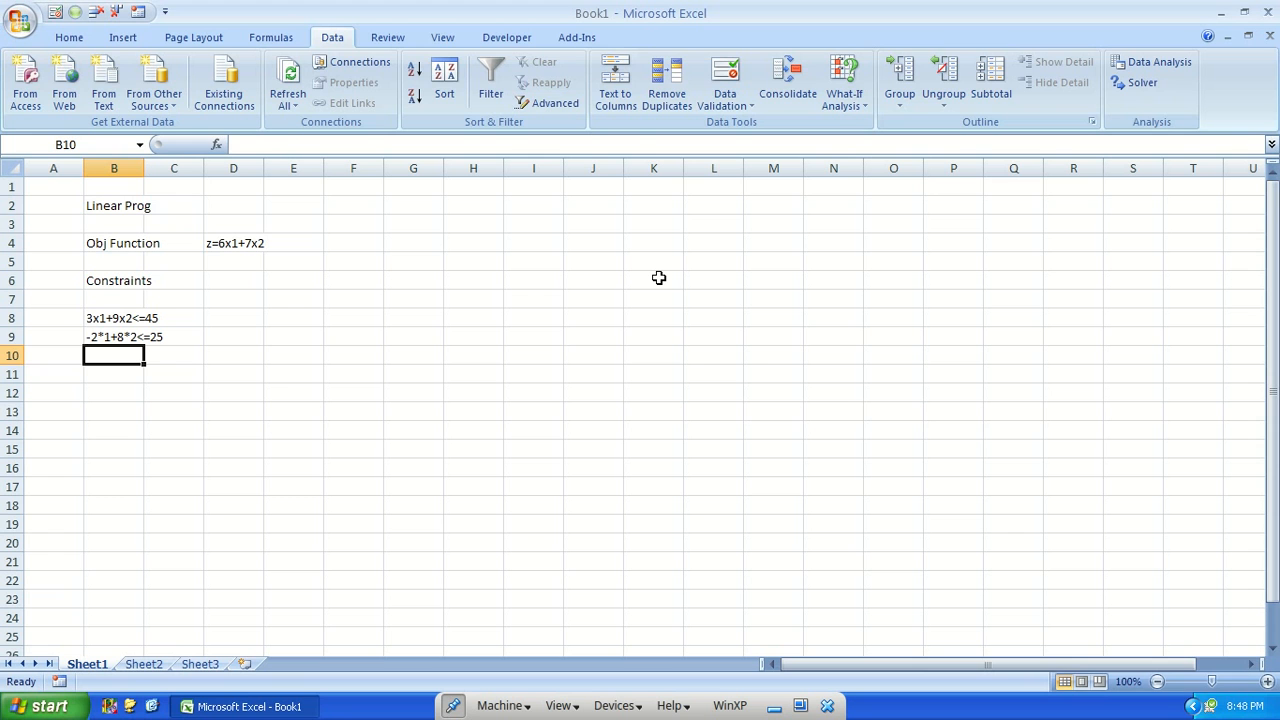
# Replace both asterisks in the B9 constraint with x so that it reads -2x1+8x2<=25.
pyautogui.press('Up')
pyautogui.press('F2')
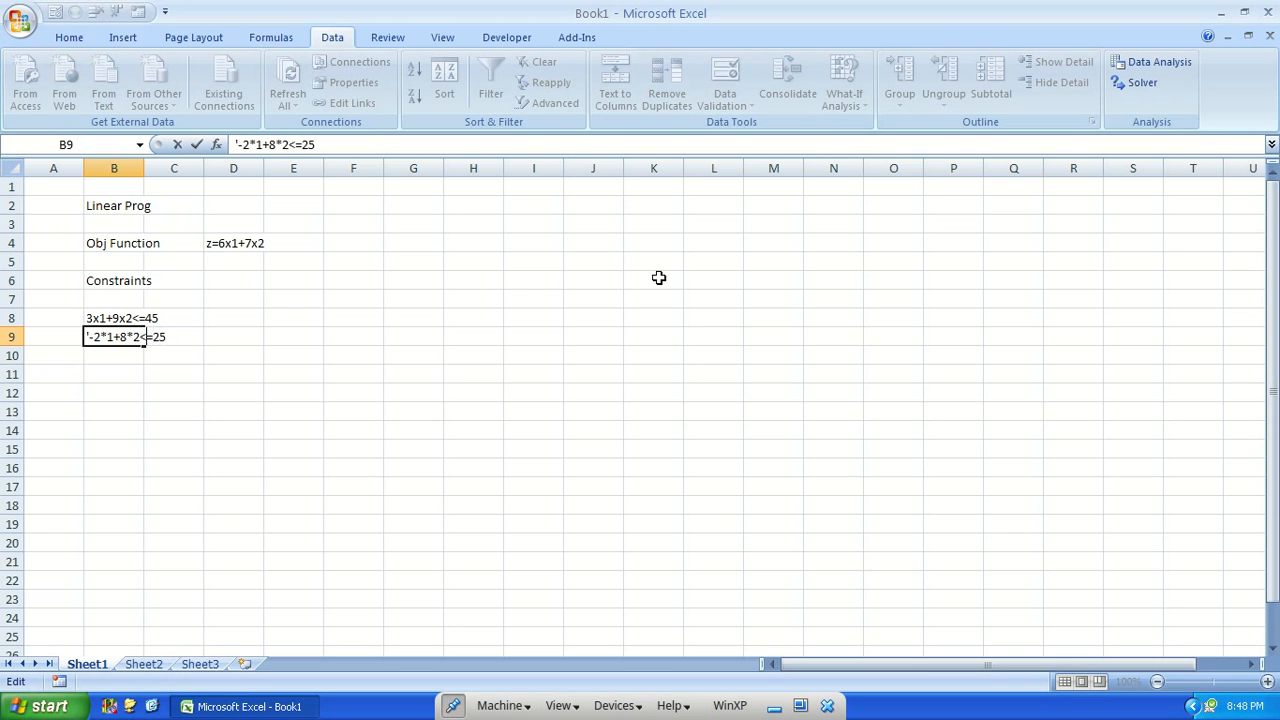
pyautogui.hotkey('shift', 'Left')
pyautogui.write('x')
pyautogui.press('Right')
pyautogui.hotkey('shift', 'Right')
pyautogui.write('x')
pyautogui.press('Return')
# Enter the non-negativity constraints x1>=0 in cell B11 and x2>=0 in cell B12.
pyautogui.press('Return')
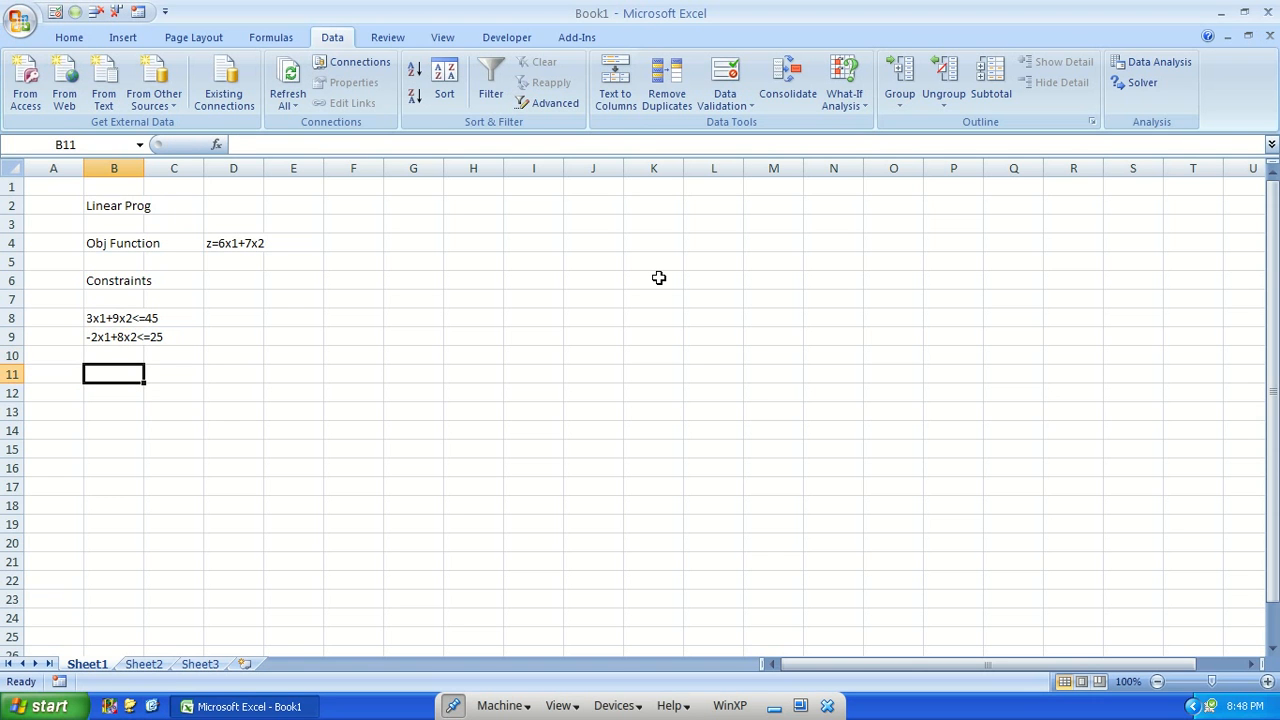
pyautogui.write('x')
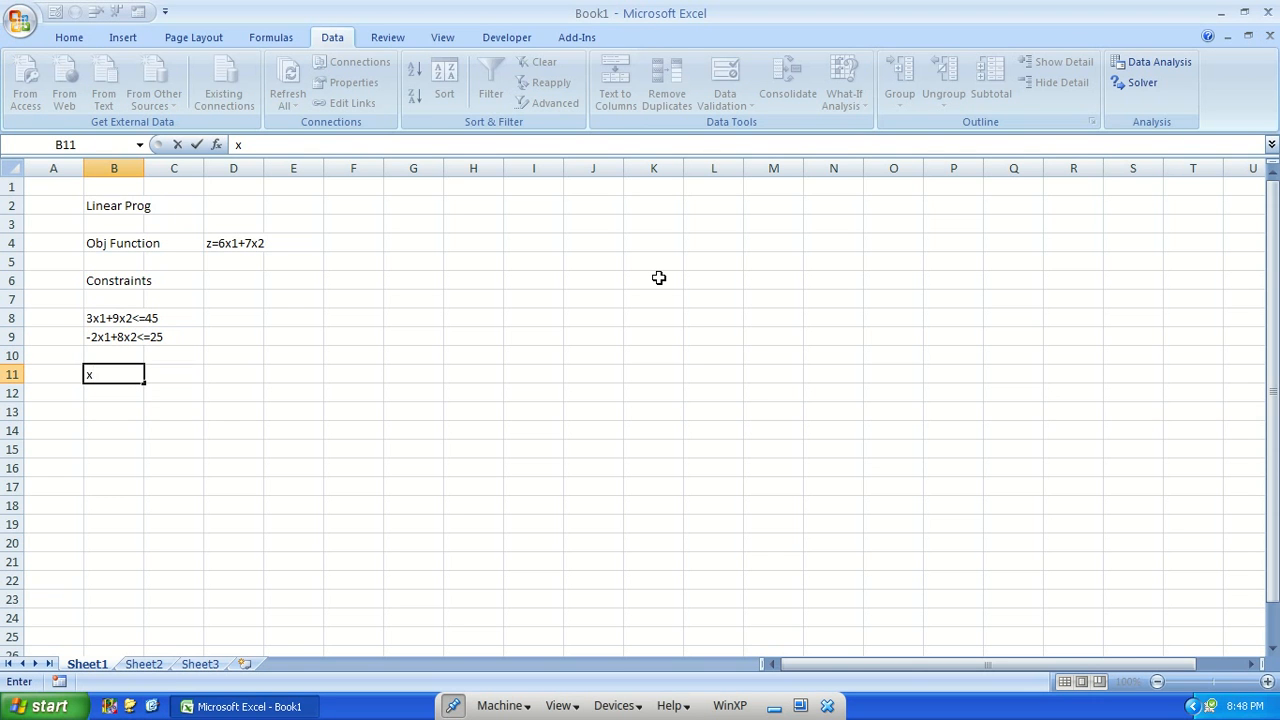
pyautogui.write('1>=0')
pyautogui.press('Return')
pyautogui.write('x2>=0')
pyautogui.press('Return')
# Enter a 2×2 block of sample numbers in G2:H3, with 1 and 2 in column G and 3 and 4 in column H.
pyautogui.press('Up')
pyautogui.press('Up')
pyautogui.press('Up')
pyautogui.press('Up')
pyautogui.press('Down')
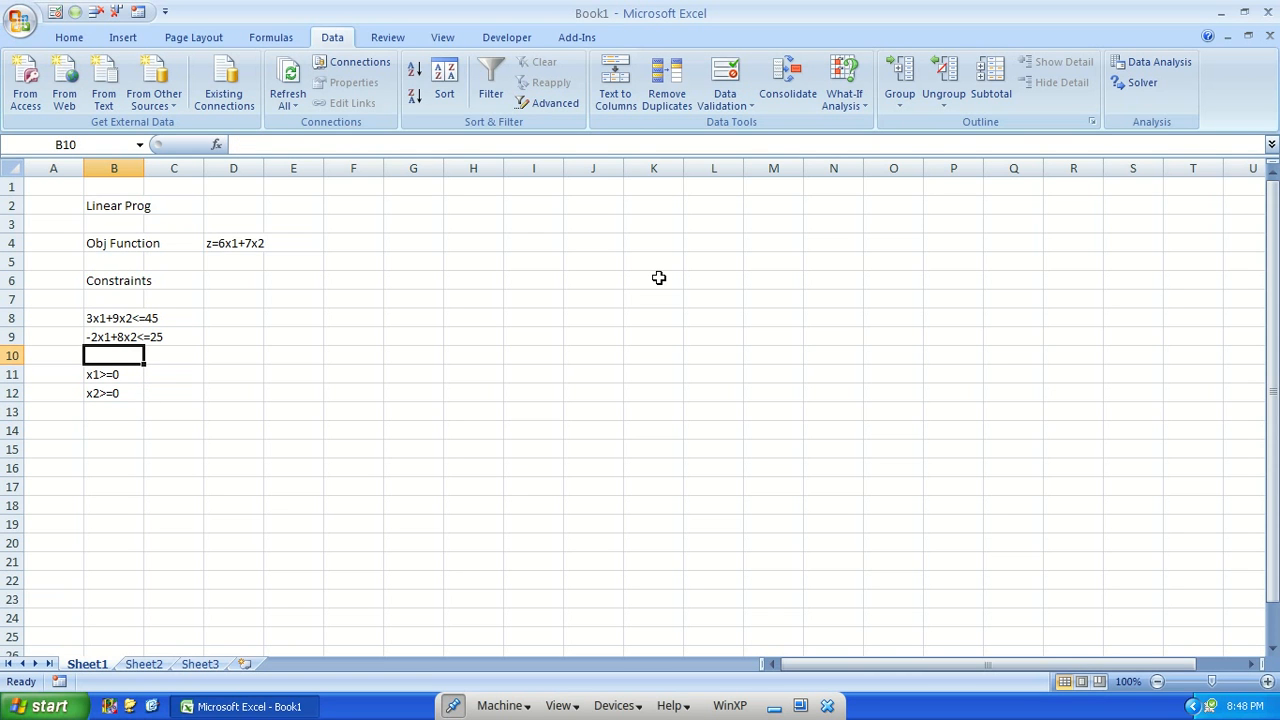
pyautogui.press('Up')
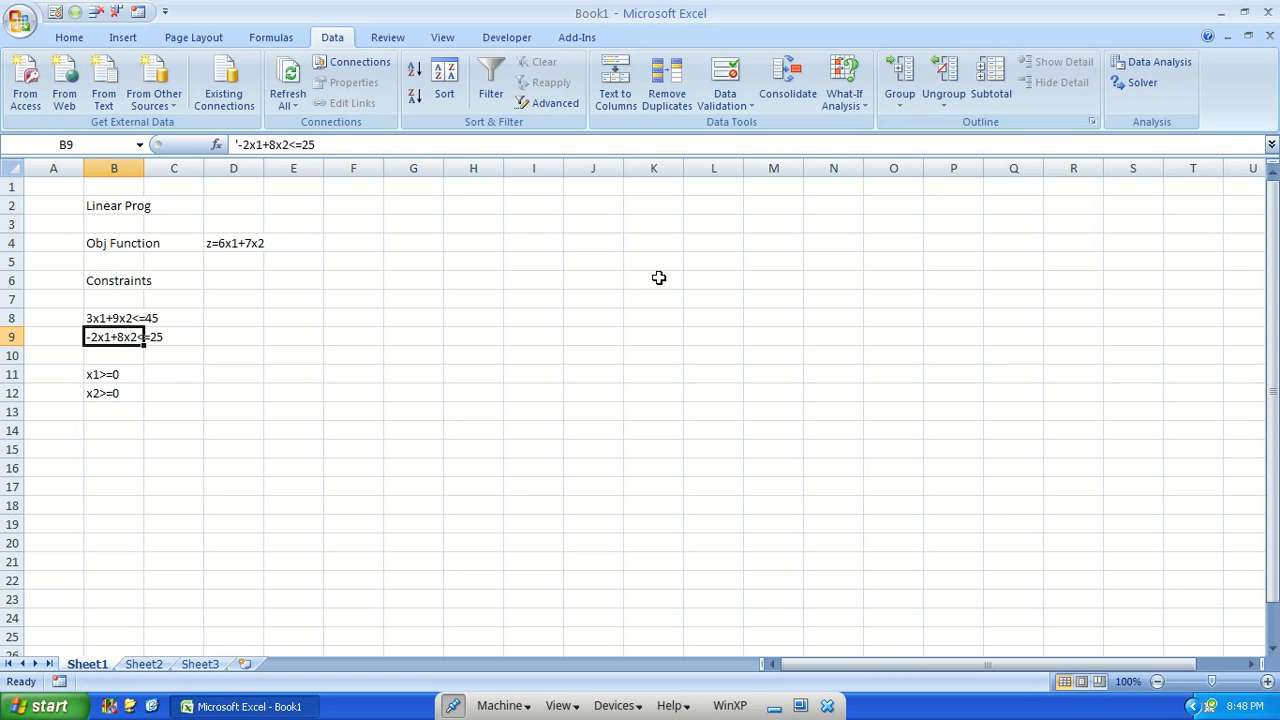
pyautogui.press('Up')
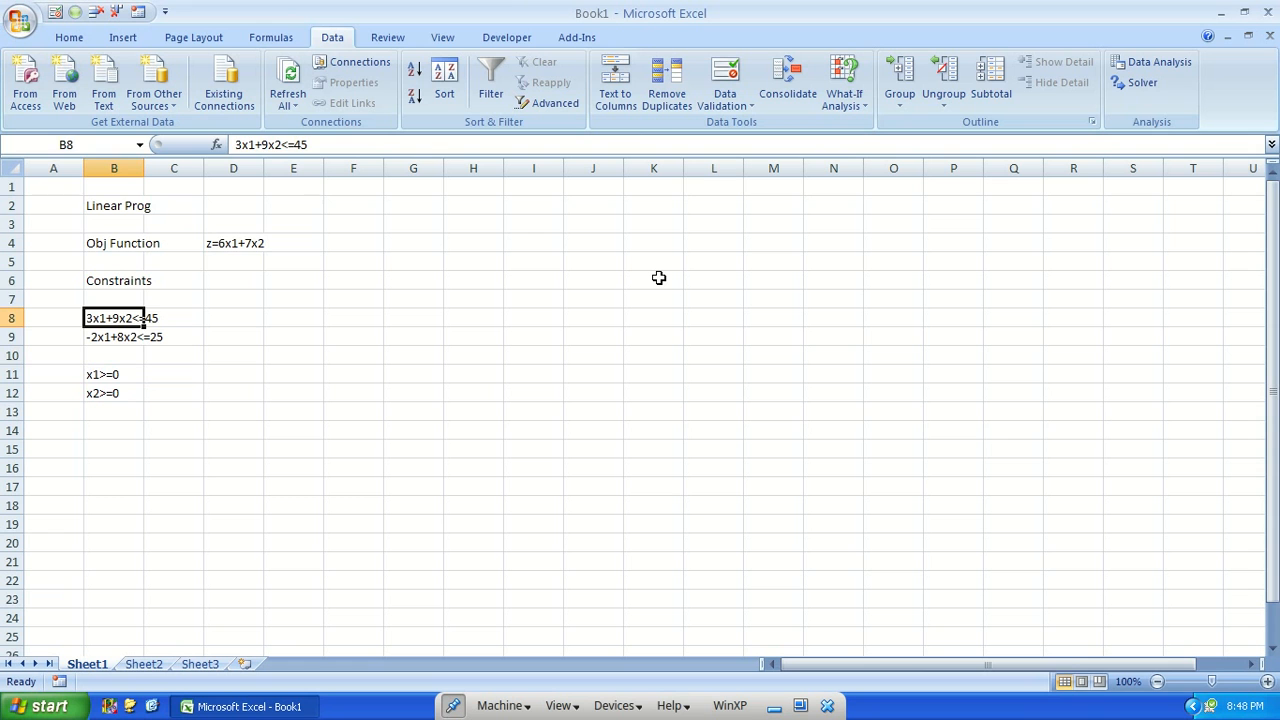
pyautogui.press('Up')
pyautogui.press('Right')
pyautogui.press('Up')
pyautogui.press('Right')
pyautogui.press('Up')
pyautogui.press('Right')
pyautogui.press('Right')
pyautogui.press('Right')
pyautogui.press('Up')
pyautogui.press('Up')
pyautogui.press('Up')
pyautogui.write('1')
pyautogui.press('Return')
pyautogui.write('2')
pyautogui.press('Right')
pyautogui.press('Up')
pyautogui.write('3')
pyautogui.press('Return')
pyautogui.write('4')
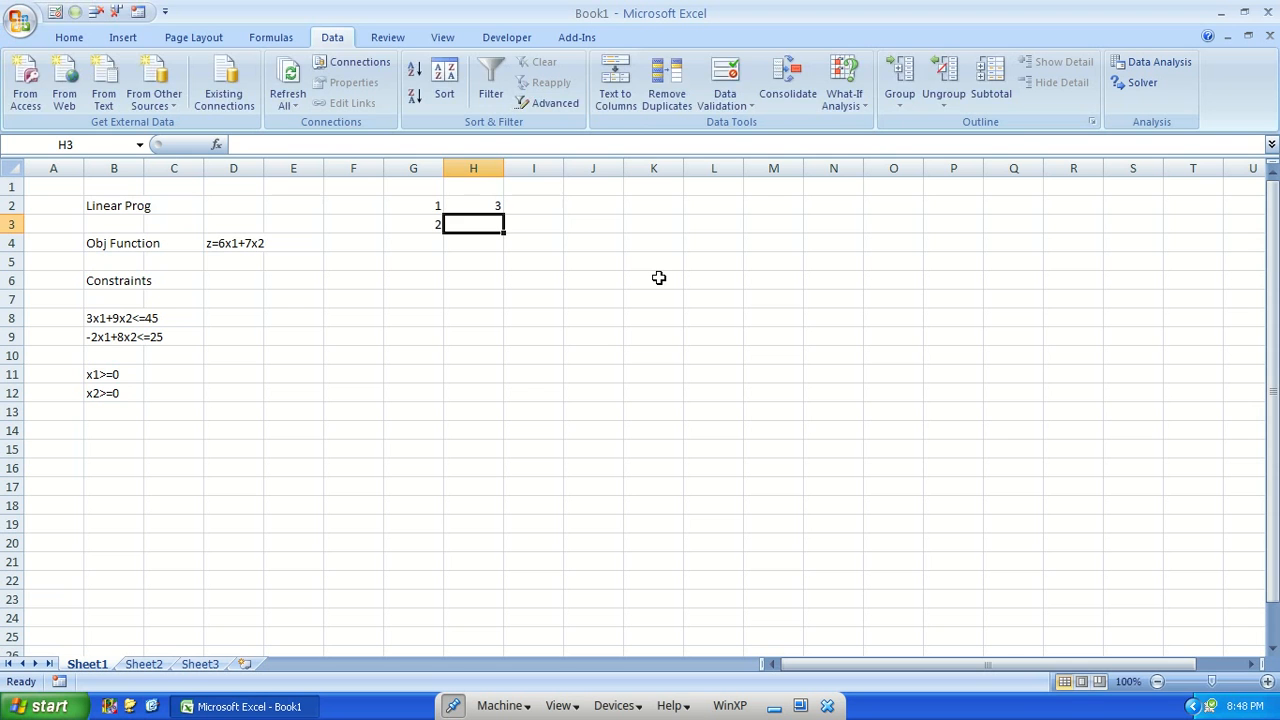
# Enter a second 2×2 block in K2:L3, with 7 and 8 in column K and 9 and 10 in column L.
pyautogui.press('Right')
pyautogui.press('Right')
pyautogui.press('Right')
pyautogui.press('Up')
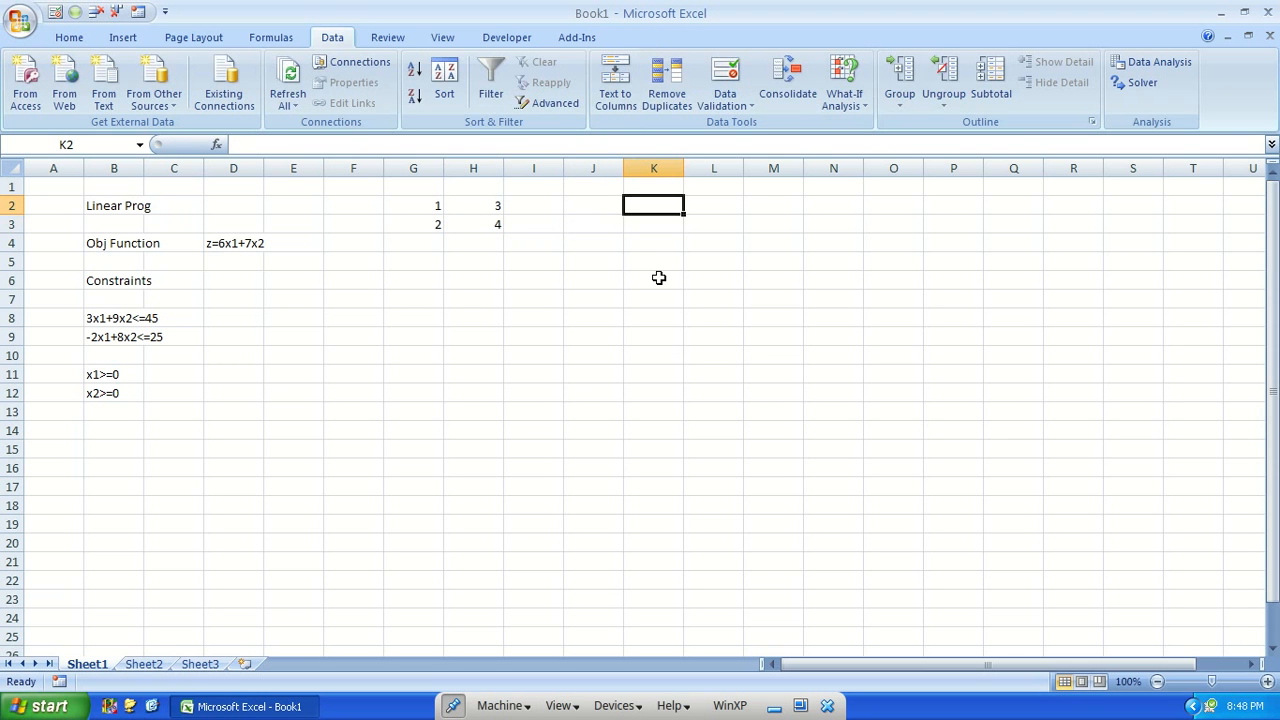
pyautogui.write('7')
pyautogui.press('Return')
pyautogui.write('8')
pyautogui.press('Right')
pyautogui.press('Up')
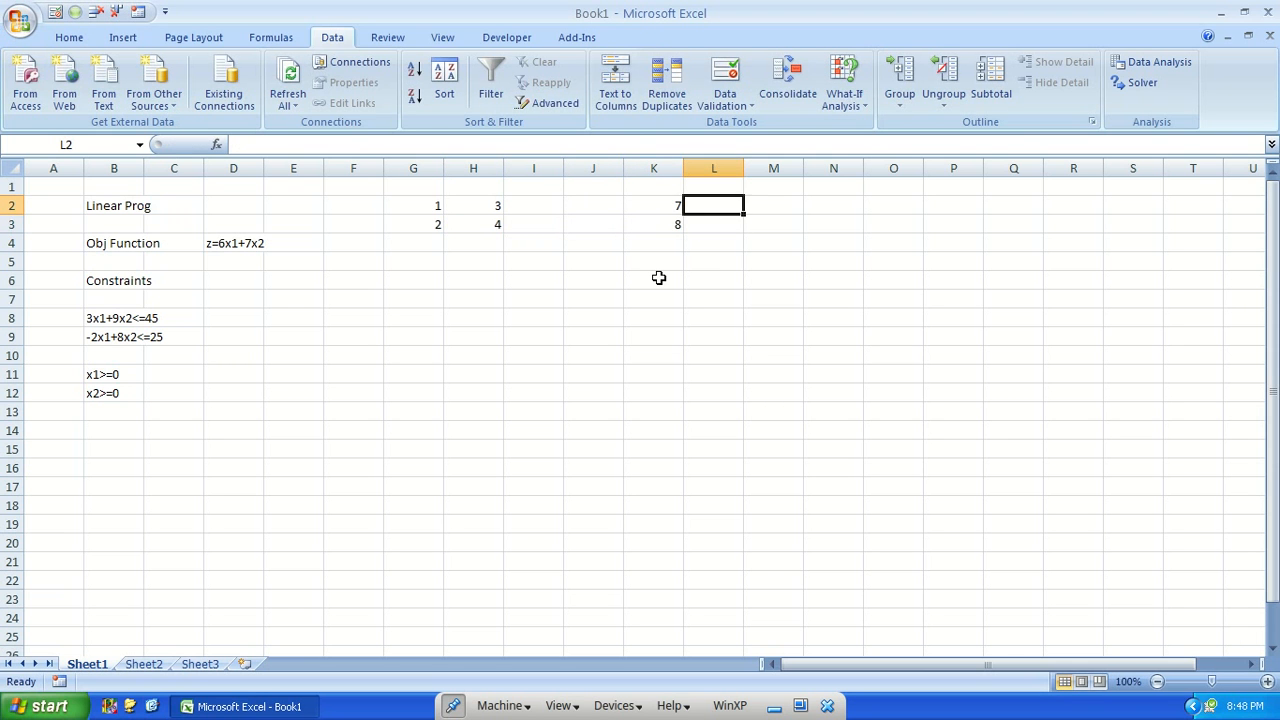
pyautogui.write('9')
pyautogui.press('Return')
pyautogui.write('10')
pyautogui.press('Right')
pyautogui.press('Right')
pyautogui.press('Left')
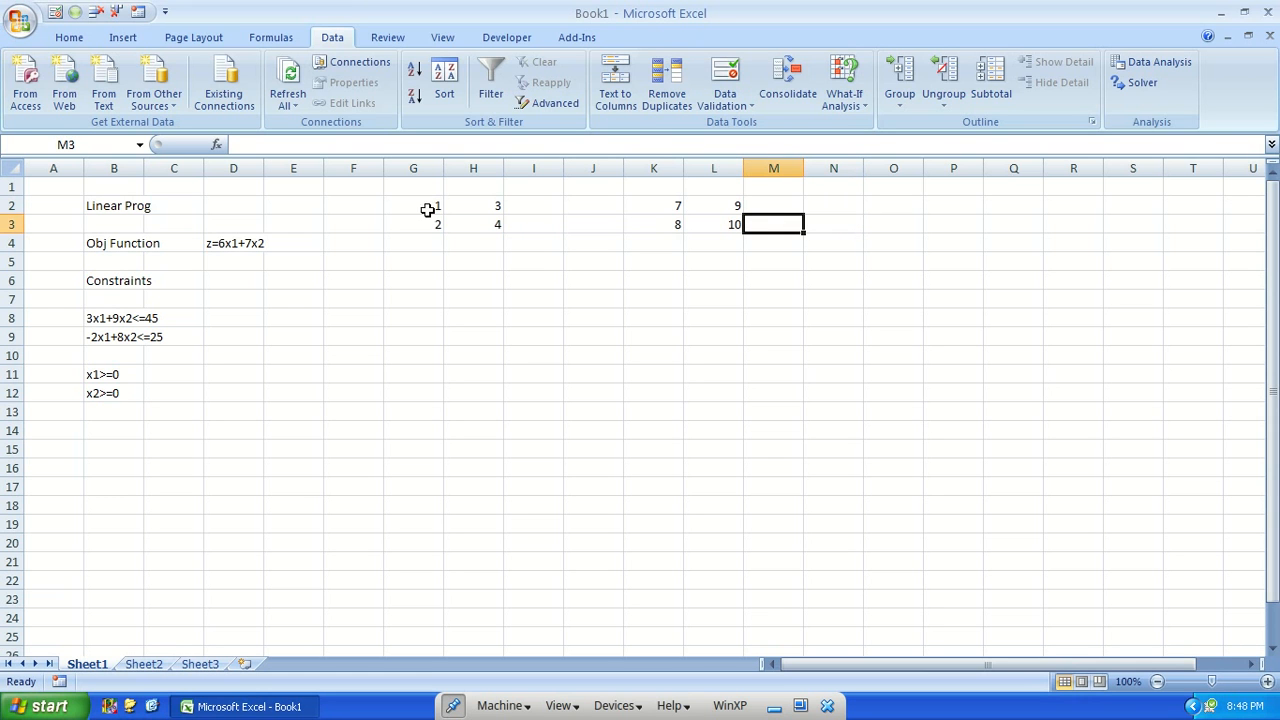
# Enter the formula =G2*K2 in cell N2 to multiply the first numbers of the two blocks.
pyautogui.click(856, 201)
pyautogui.write('=')
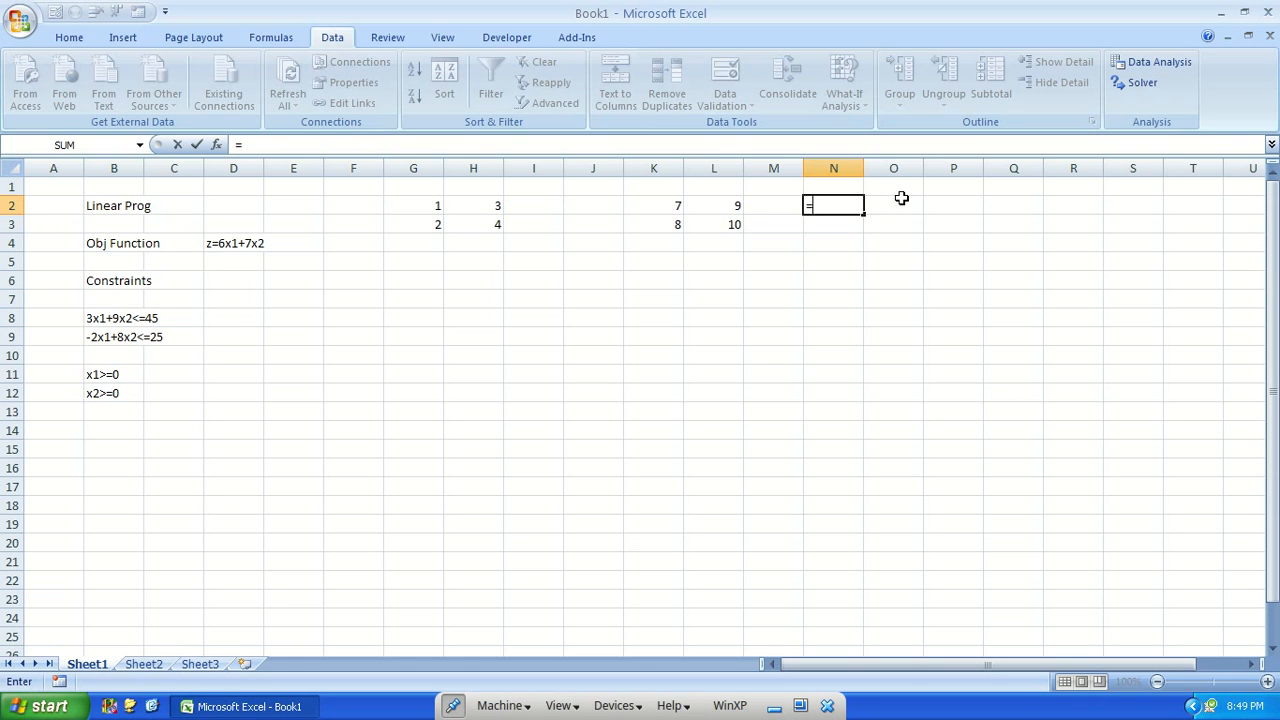
pyautogui.click(404, 200)
pyautogui.write('*')
pyautogui.click(677, 206)
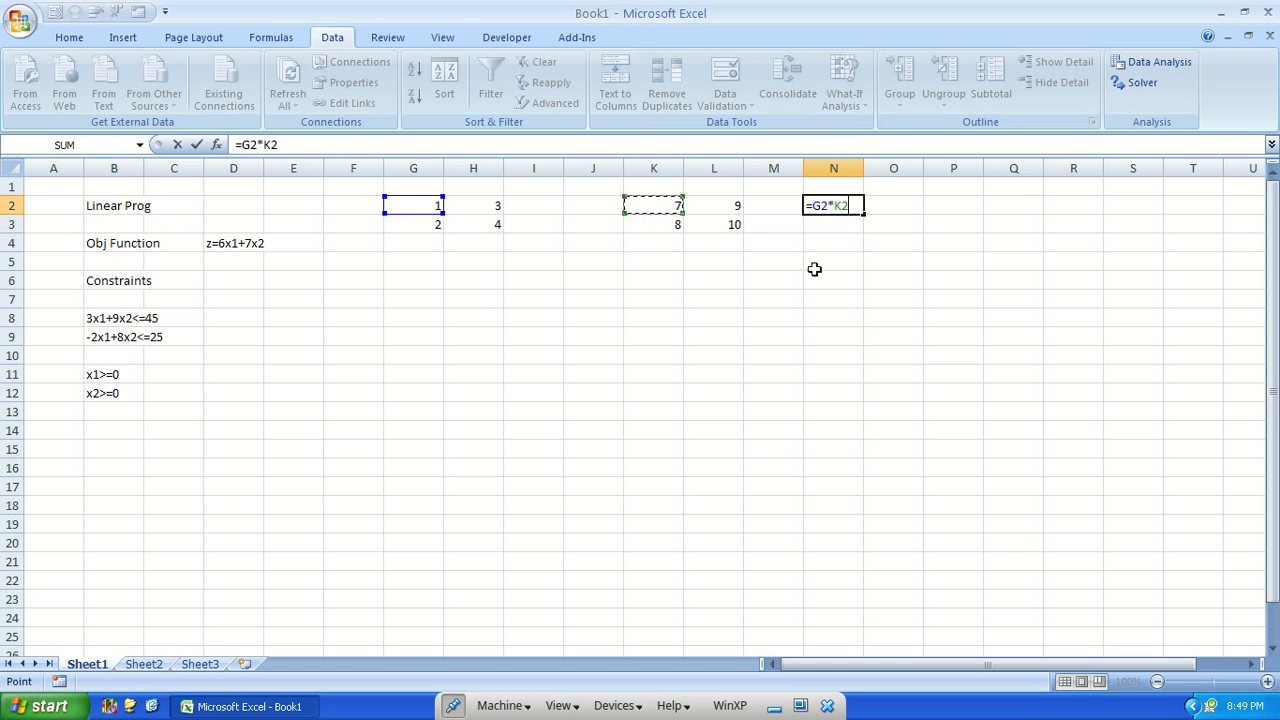
pyautogui.hotkey('ctrl', 'Return')
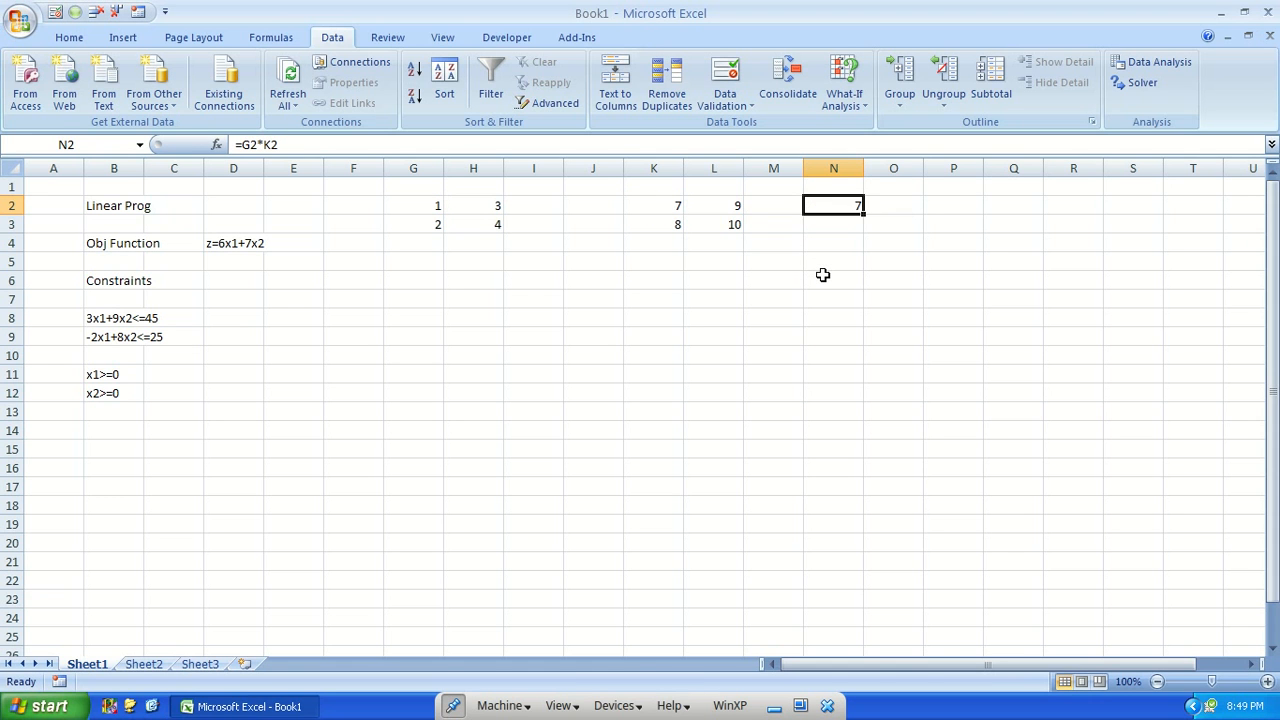
# Copy the multiplication formula from N2 across the range N2:O3.
pyautogui.hotkey('ctrl', 'c')
pyautogui.hotkey('shift', 'Down')
pyautogui.hotkey('shift', 'Right')
pyautogui.press('Return')
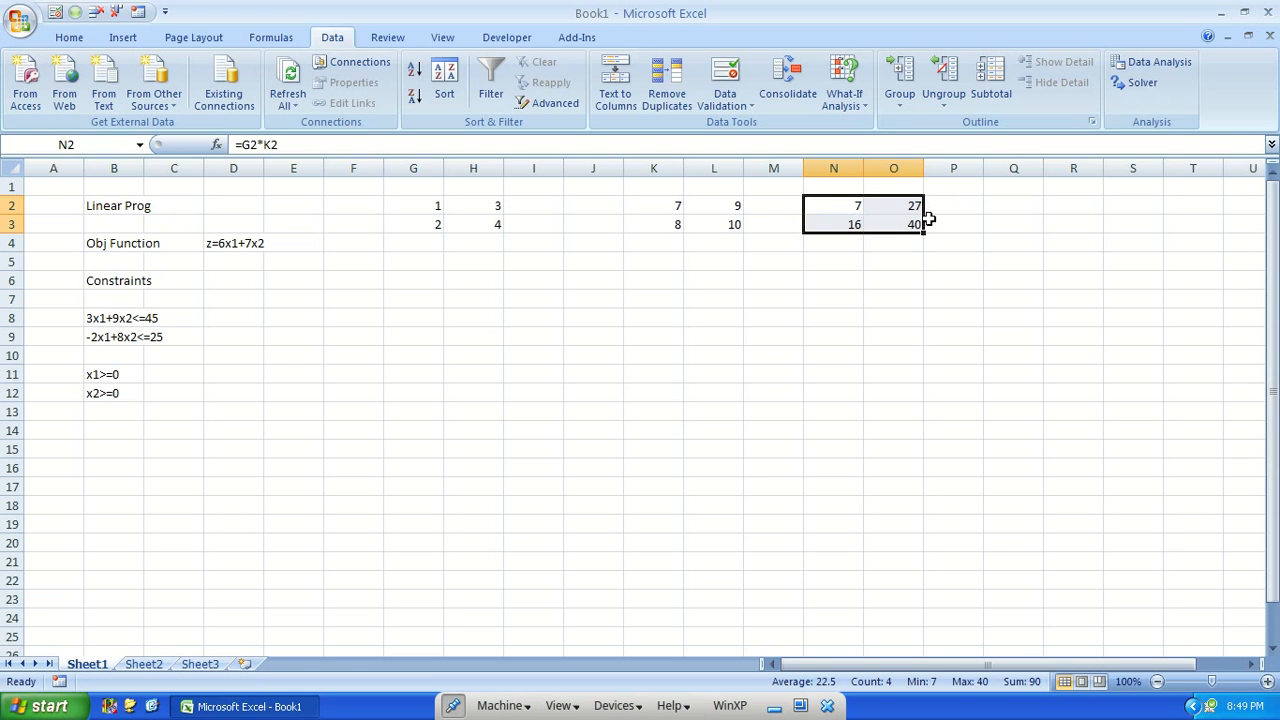
# Total the products in cell O4 with the formula =SUM(N2:O3).
pyautogui.click(911, 244)
pyautogui.write('=SUM(')
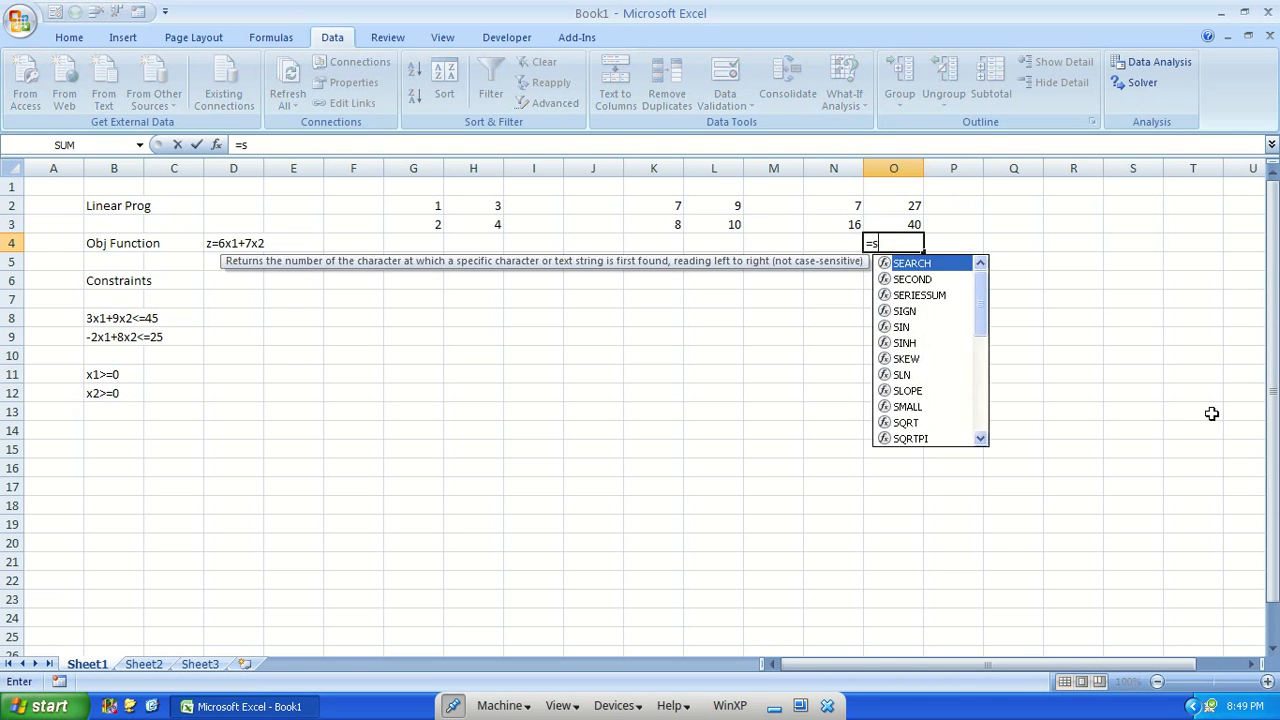
pyautogui.press('Up')
pyautogui.hotkey('shift', 'Up')
pyautogui.hotkey('shift', 'Left')
pyautogui.press('Return')
pyautogui.press('Up')
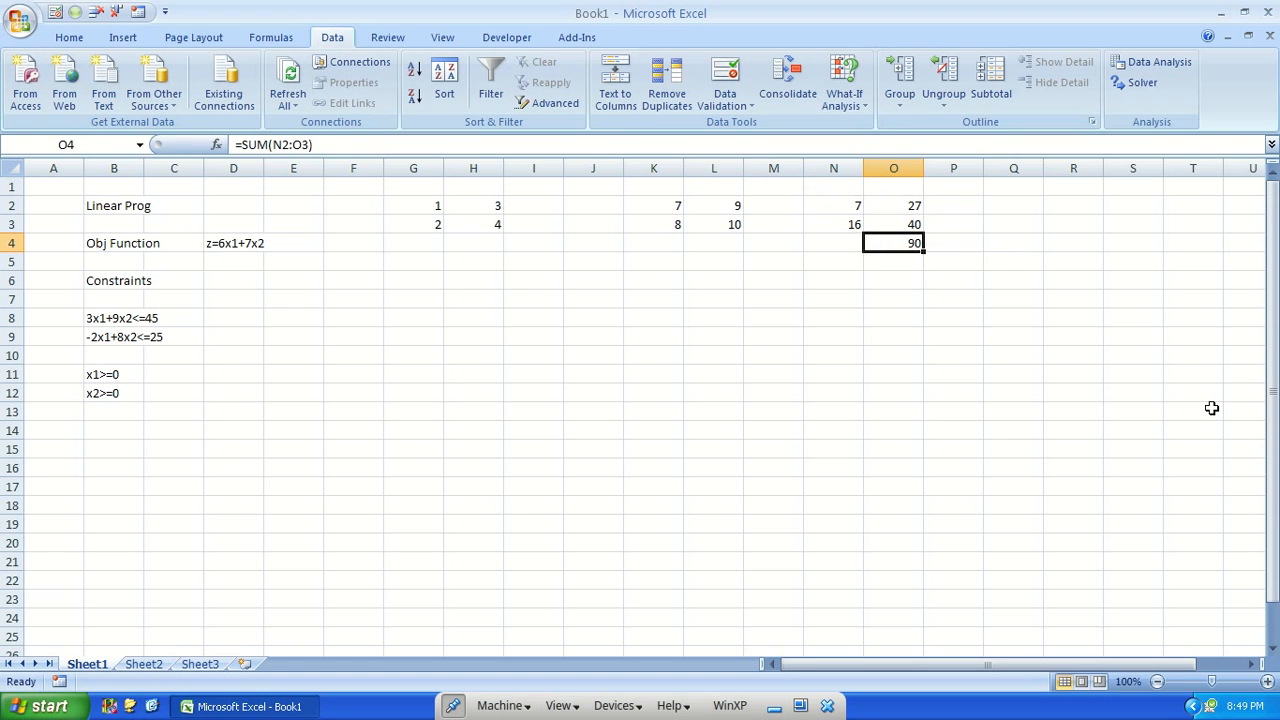
# Enter the formula =SUMPRODUCT(G2:H3,K2:L3) in cell N5.
pyautogui.press('Up')
pyautogui.press('Left')
pyautogui.press('Right')
pyautogui.press('Down')
pyautogui.press('Down')
pyautogui.press('Left')
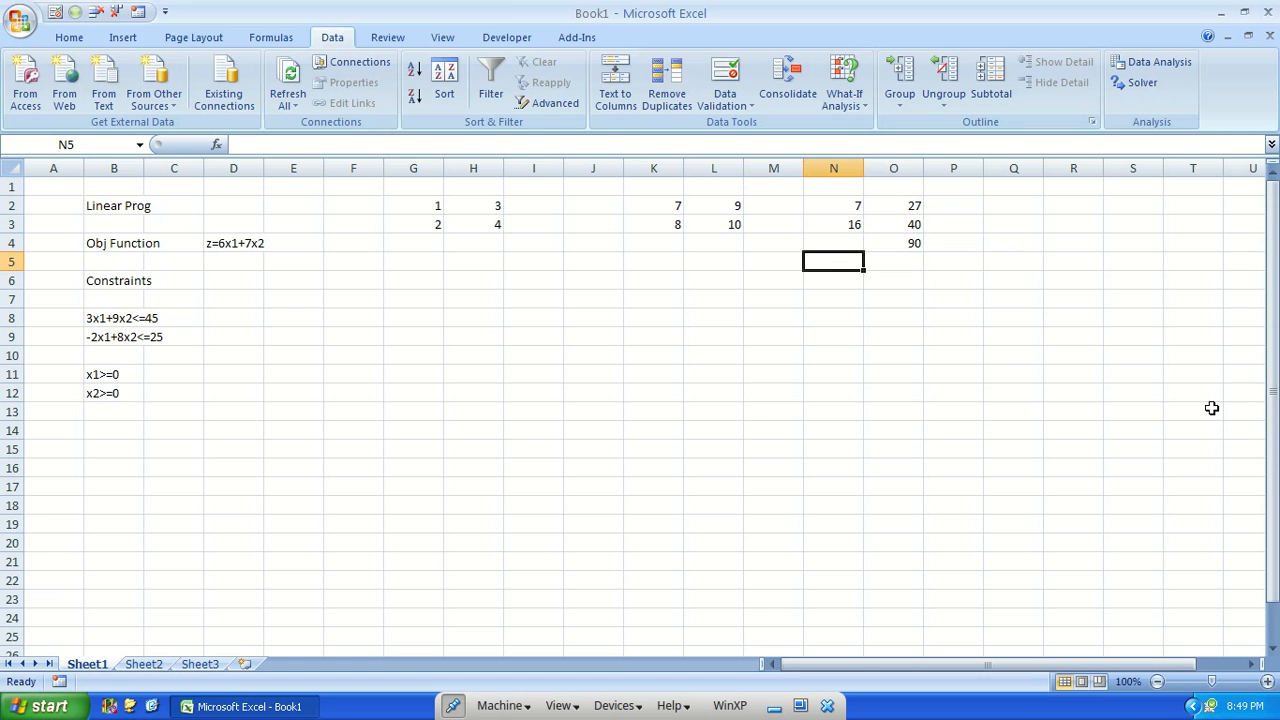
pyautogui.write('=sum')
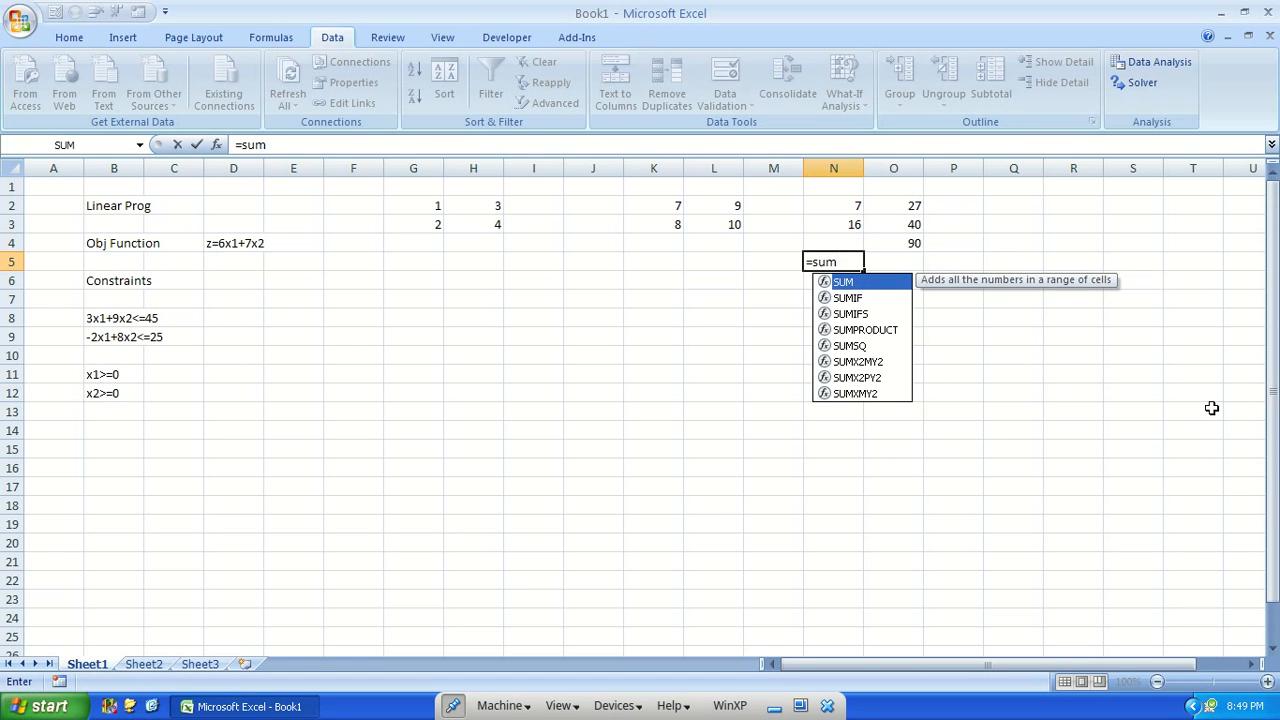
pyautogui.write('p')
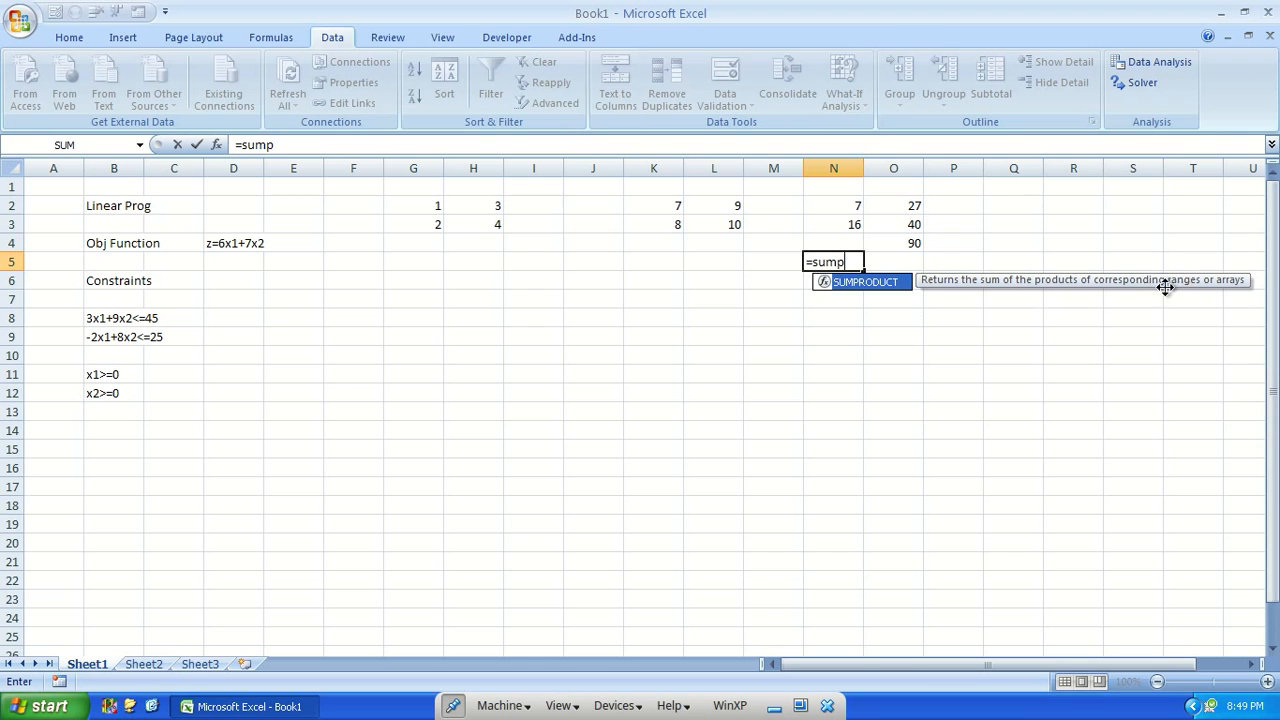
pyautogui.press('Tab')
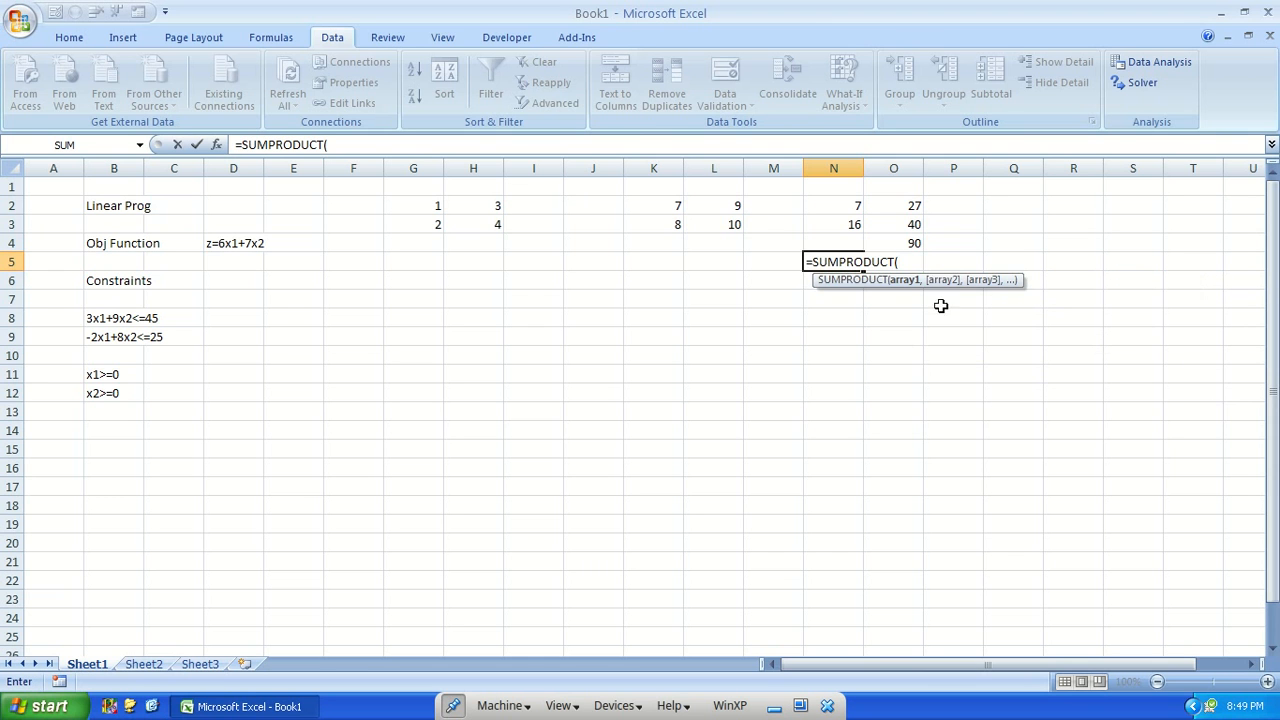
pyautogui.moveTo(432, 206); pyautogui.dragTo(470, 220)
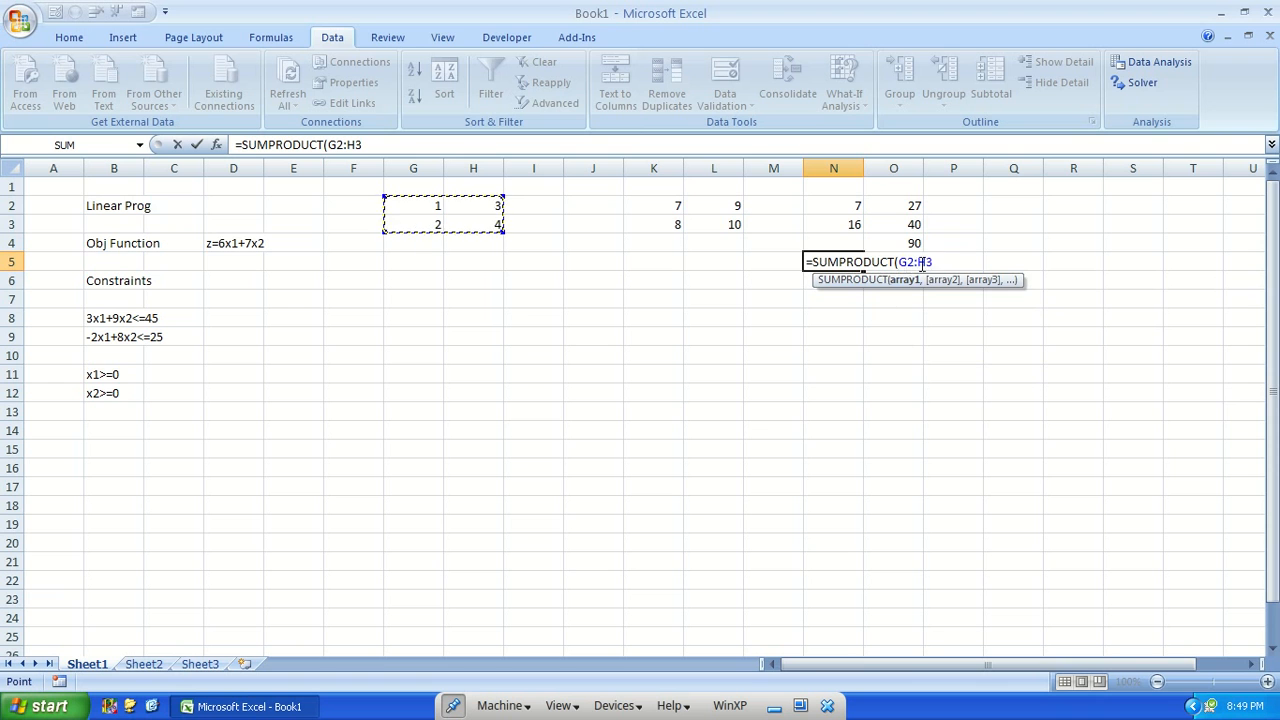
pyautogui.write(',')
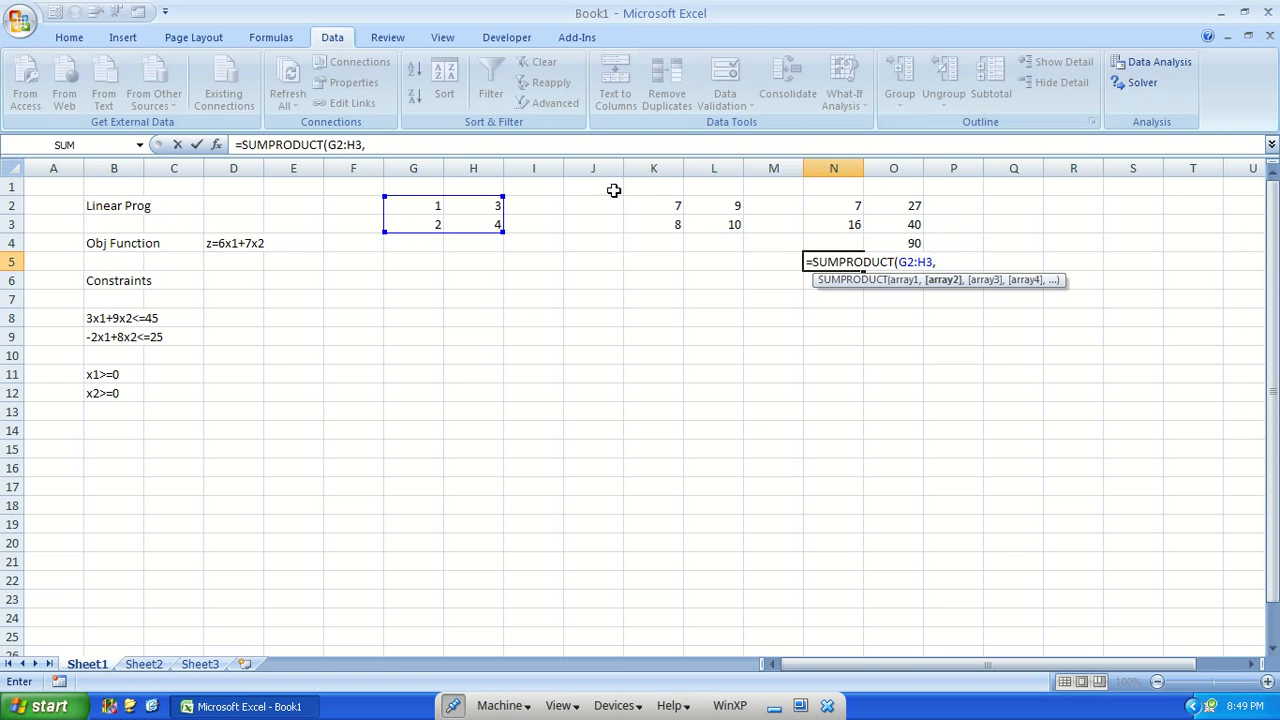
pyautogui.moveTo(646, 196); pyautogui.dragTo(731, 226)
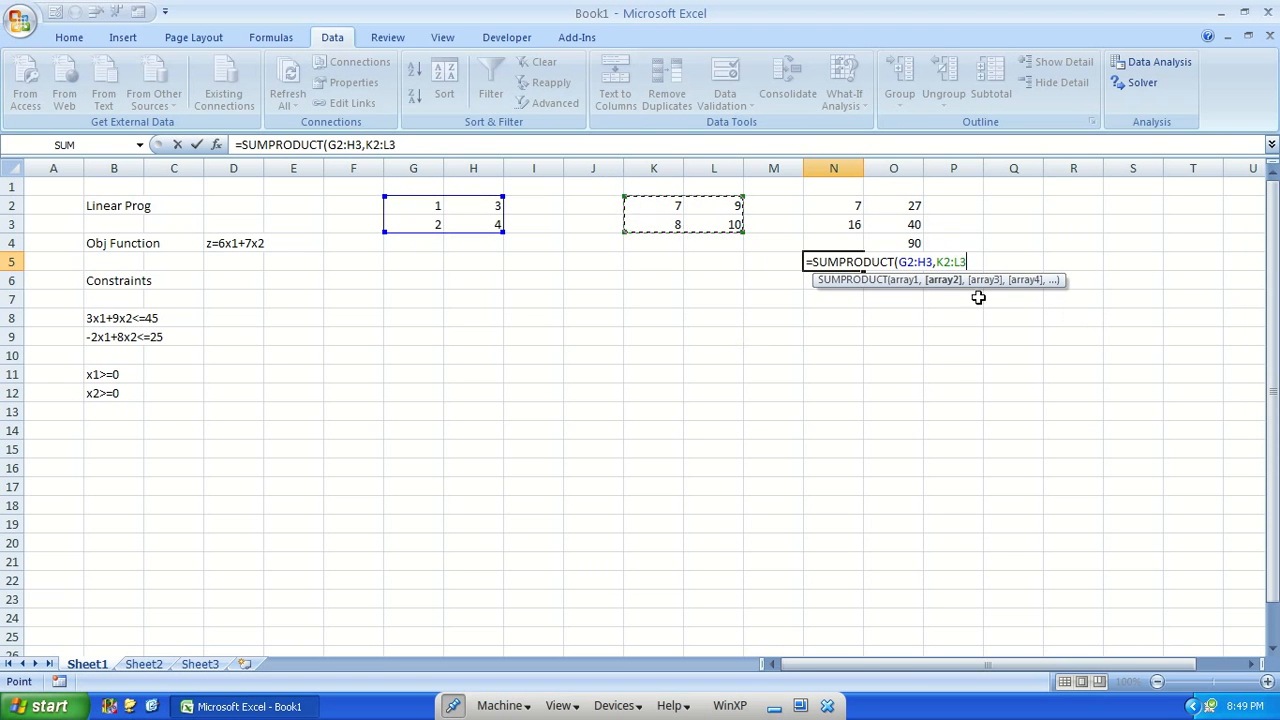
pyautogui.write(')')
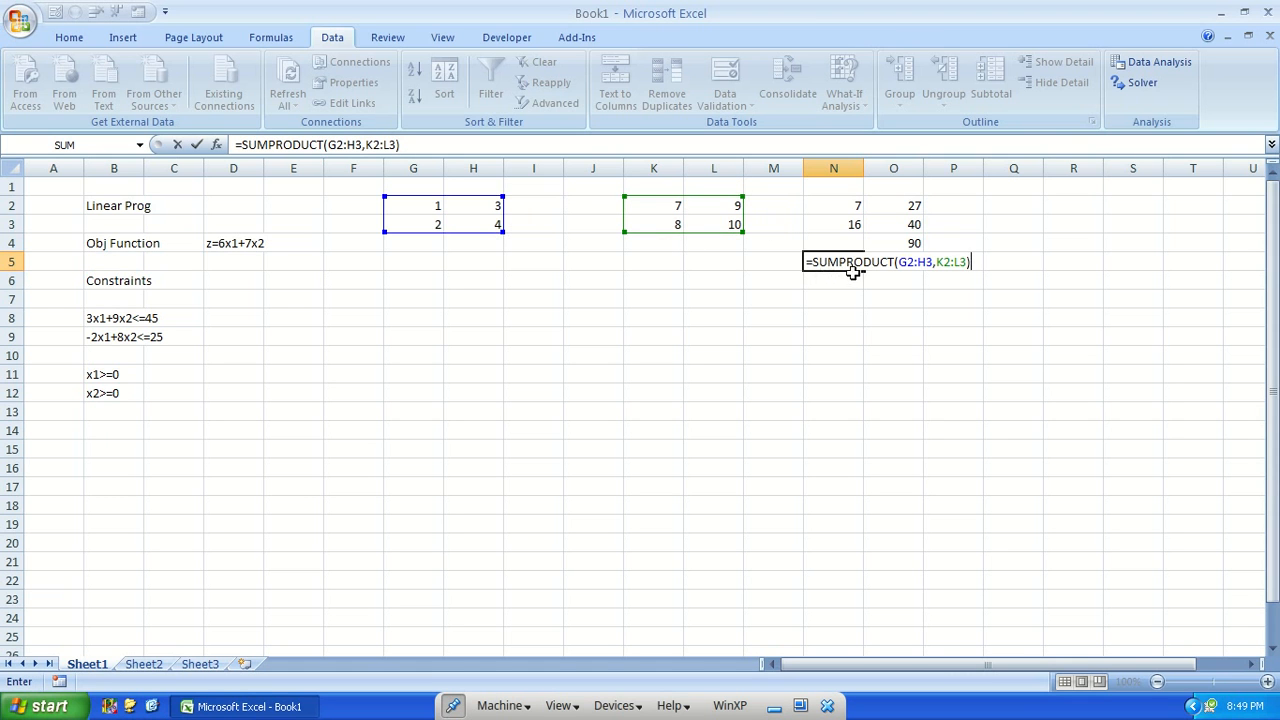
pyautogui.press('Return')
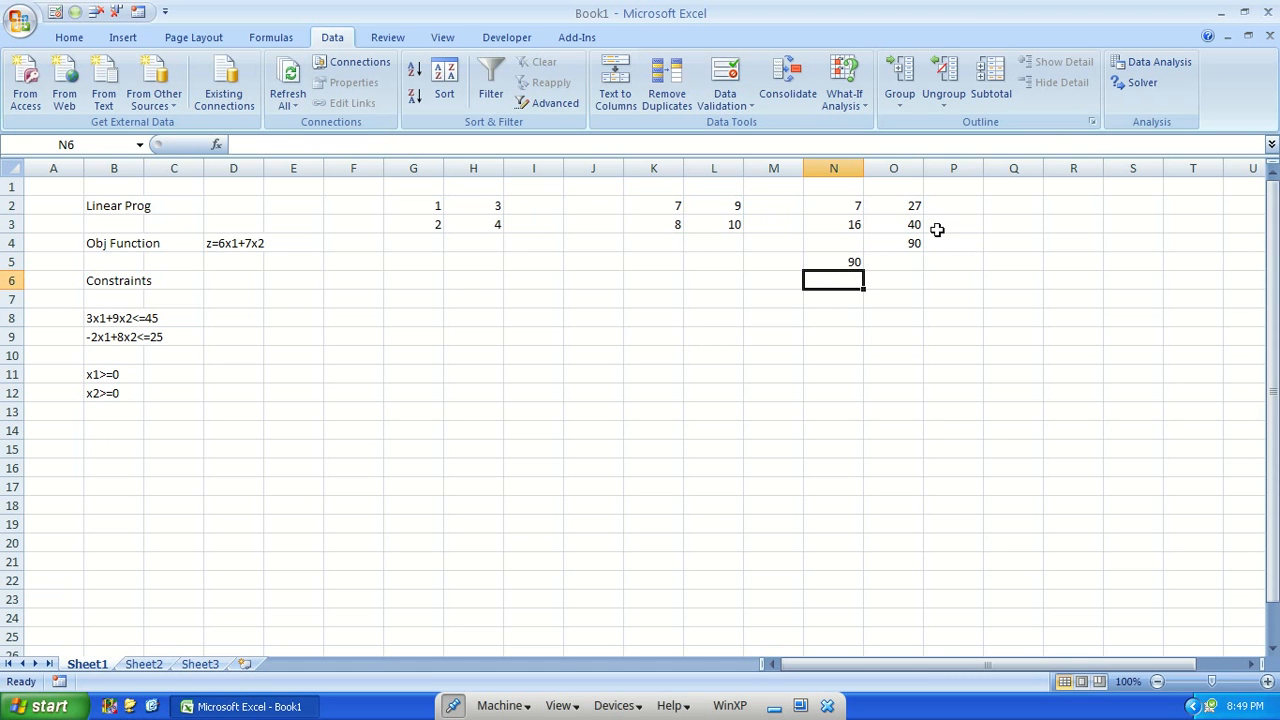
# Clear the individual products and their sum from N2:O4, keeping the SUMPRODUCT formula, and select N5.
pyautogui.moveTo(855, 204); pyautogui.dragTo(908, 244)
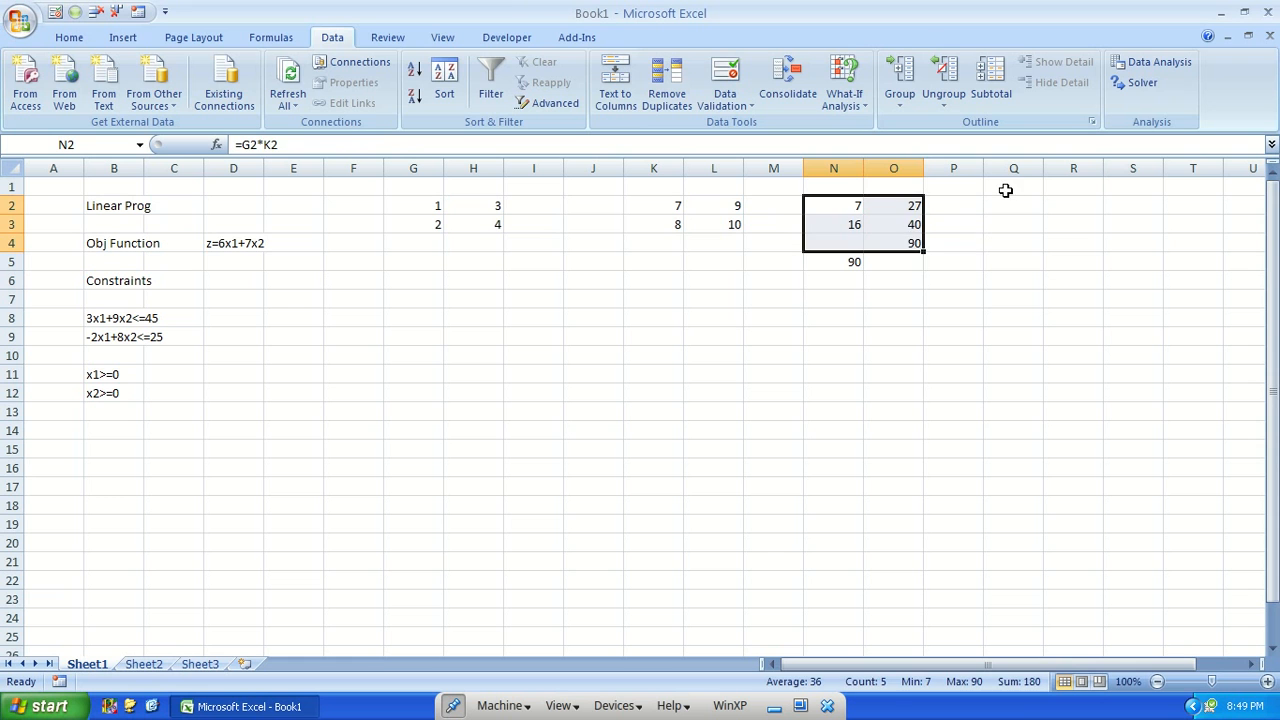
pyautogui.press('Delete')
pyautogui.click(846, 261)
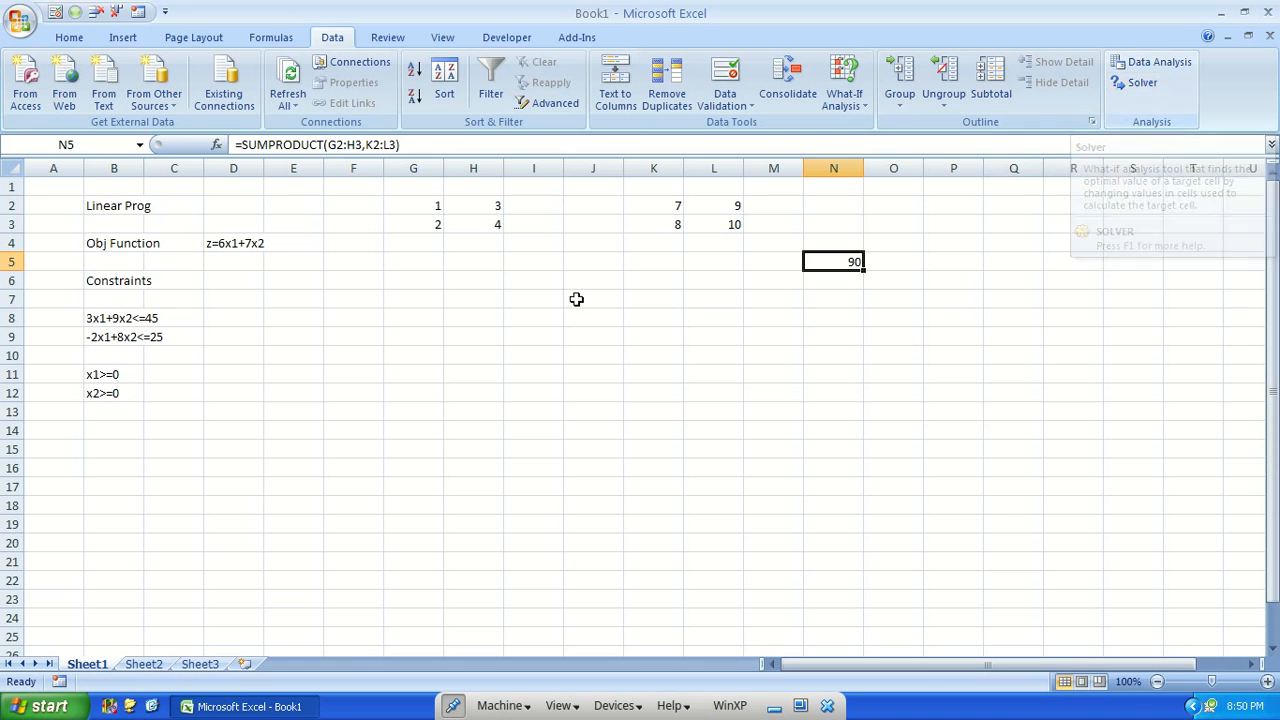
# Clear the sample number blocks and the SUMPRODUCT formula from G2:N8.
pyautogui.moveTo(420, 203); pyautogui.dragTo(849, 315)
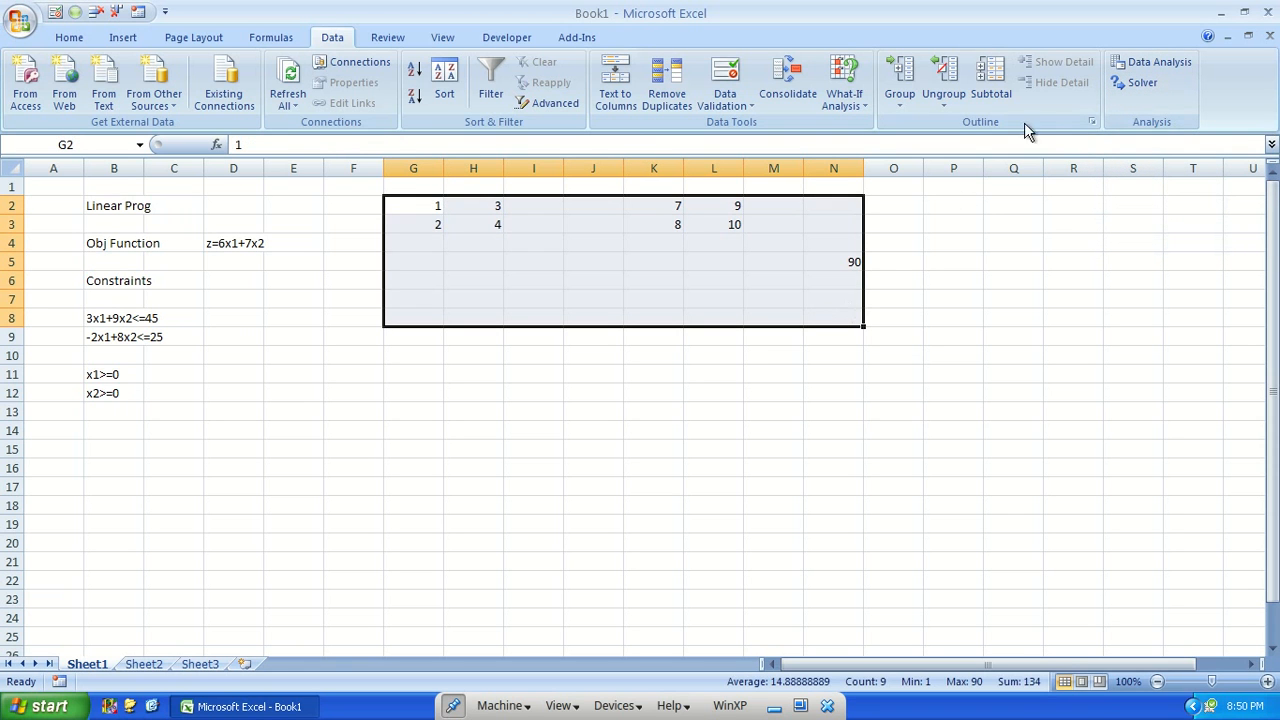
pyautogui.press('Delete')
pyautogui.click(470, 265)
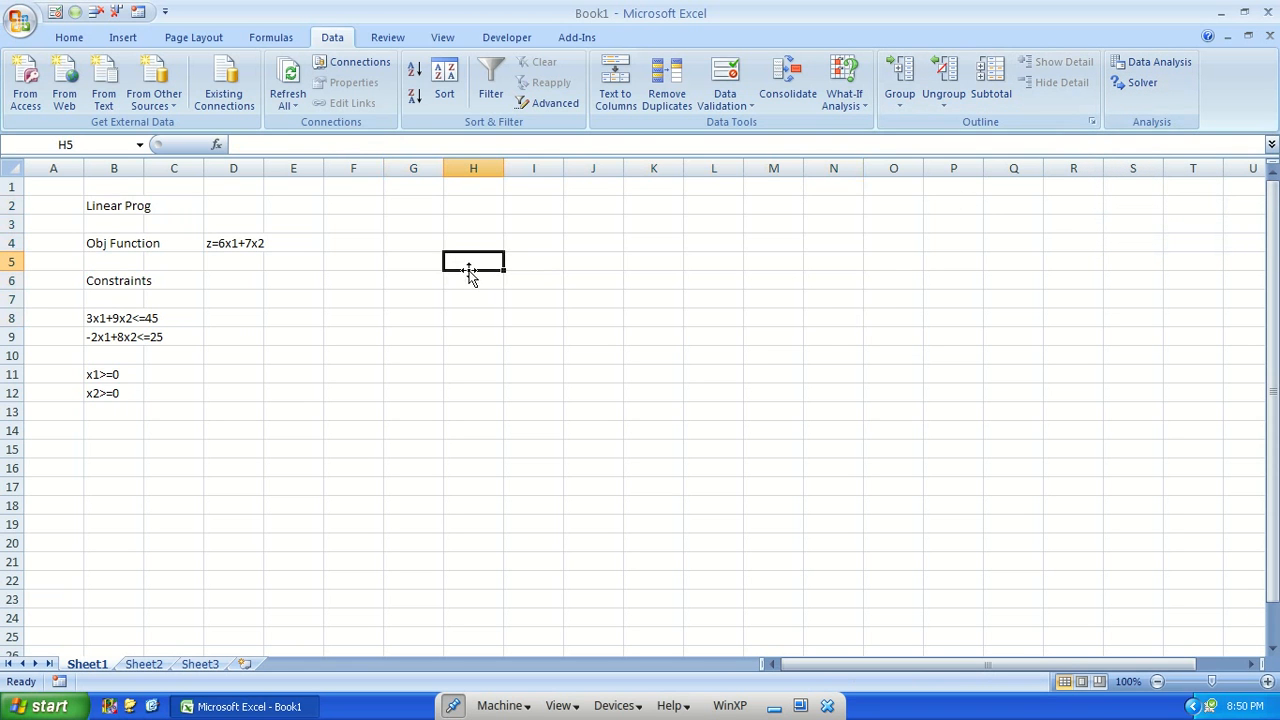
# Enter the column headings x1, x2, eqn and Value in cells G4:J4.
pyautogui.click(422, 241)
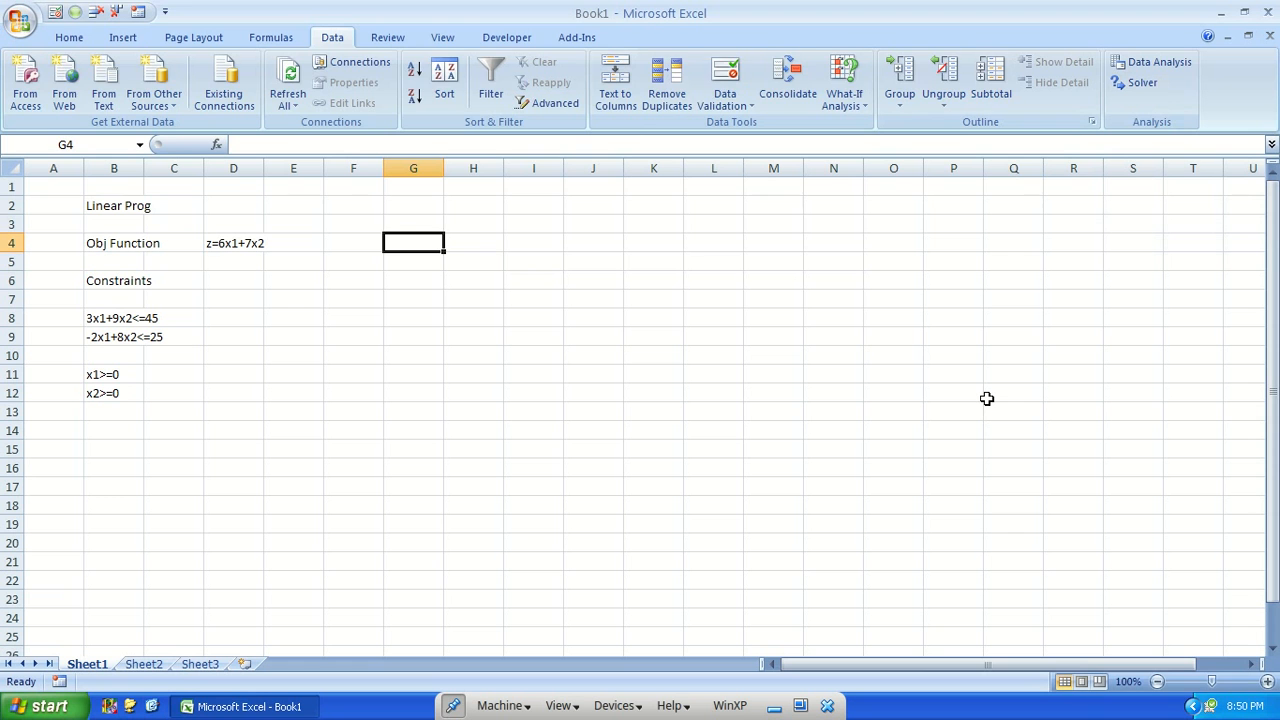
pyautogui.write('x1')
pyautogui.press('Tab')
pyautogui.write('x2')
pyautogui.press('Tab')
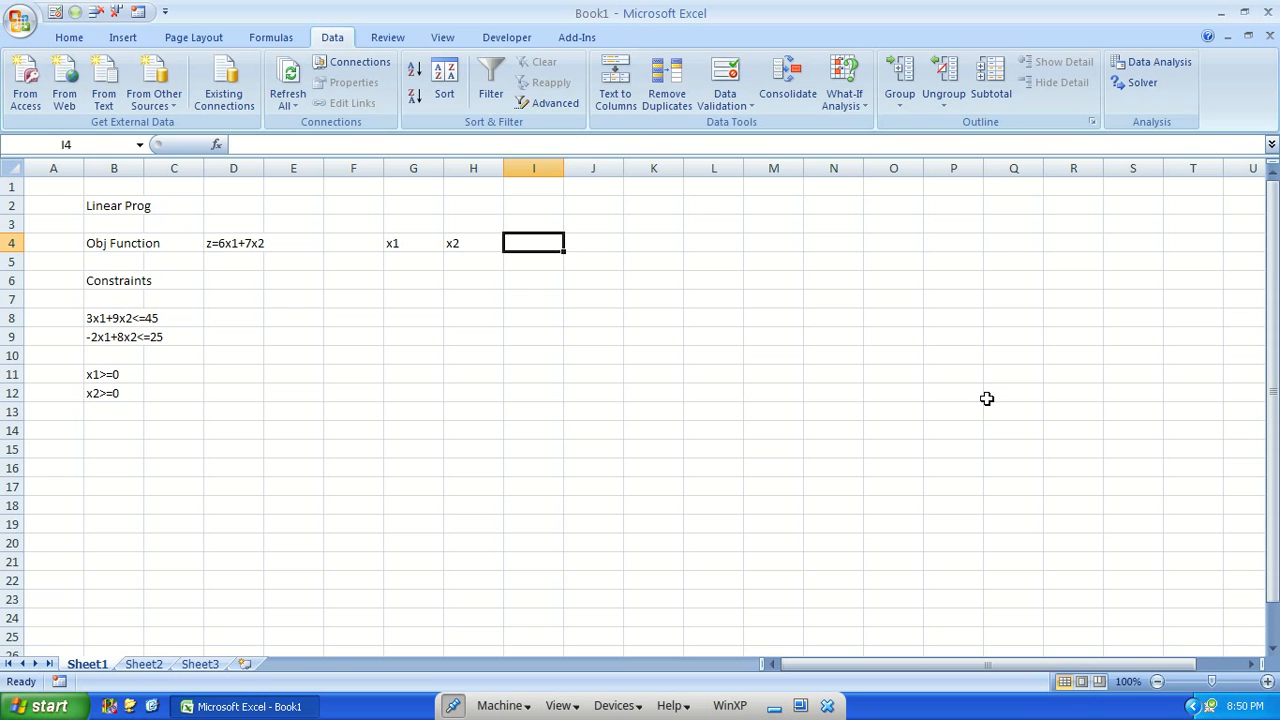
pyautogui.write('eqn')
pyautogui.press('Tab')
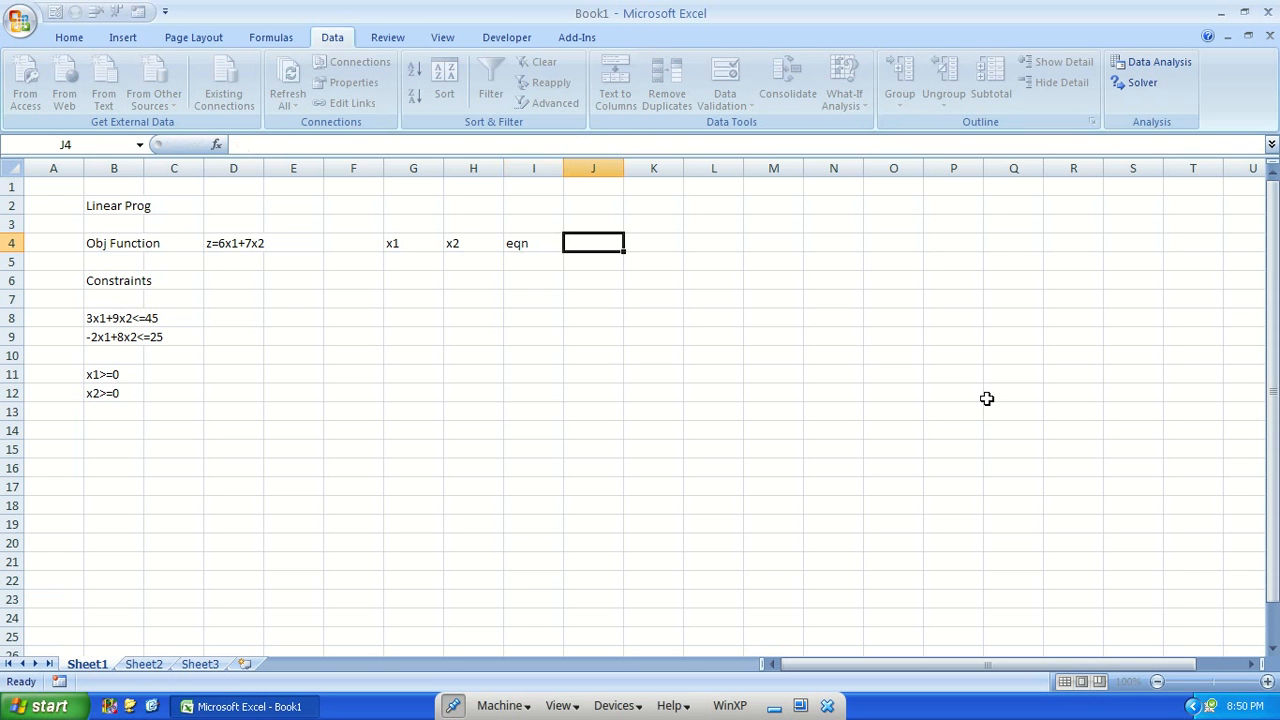
pyautogui.write('Value')
pyautogui.press('Return')
# Label cell F3 as z= and enter the objective coefficients 6 in G3 and 7 in H3.
pyautogui.press('Left')
pyautogui.press('Left')
pyautogui.press('Left')
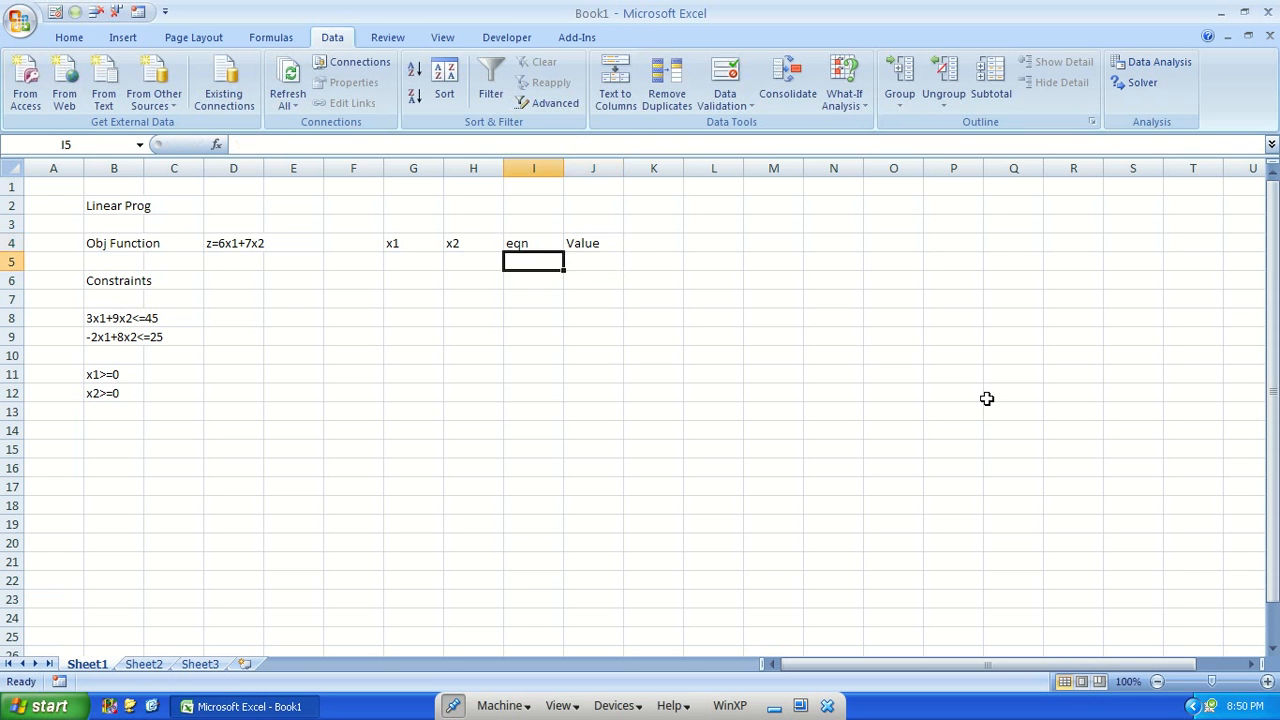
pyautogui.press('Up')
pyautogui.press('Up')
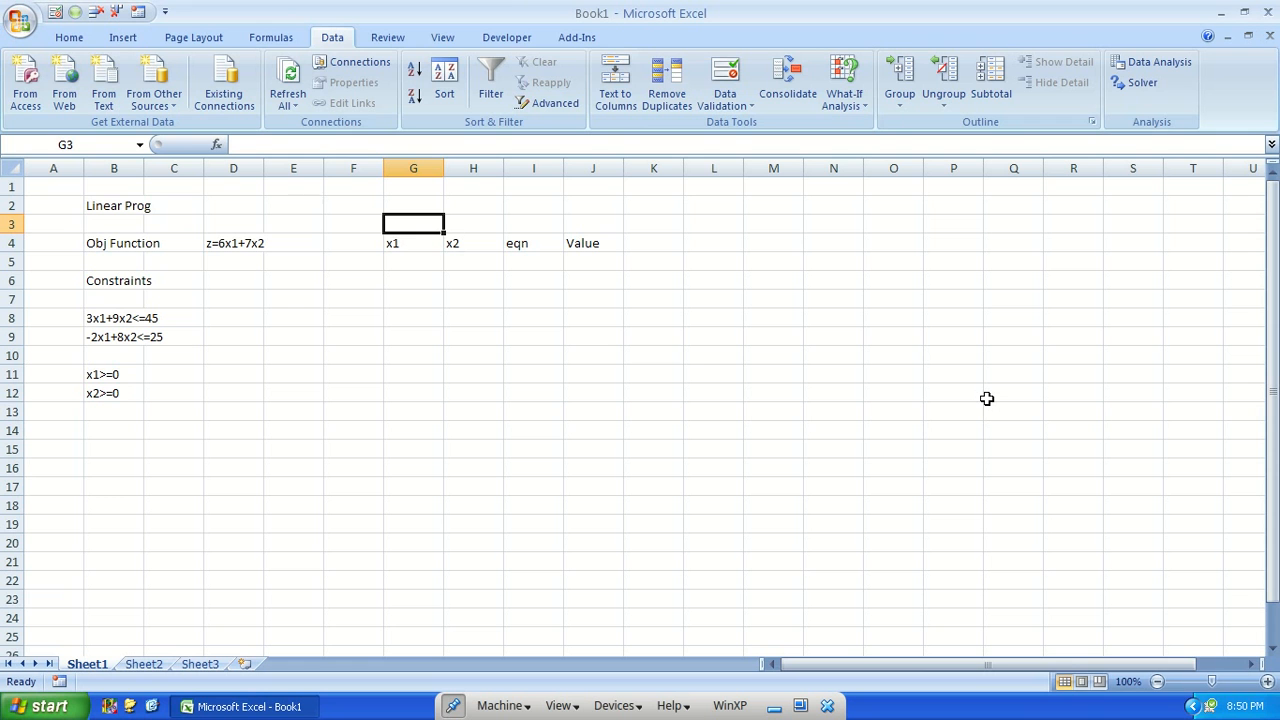
pyautogui.press('Left')
pyautogui.write('z=')
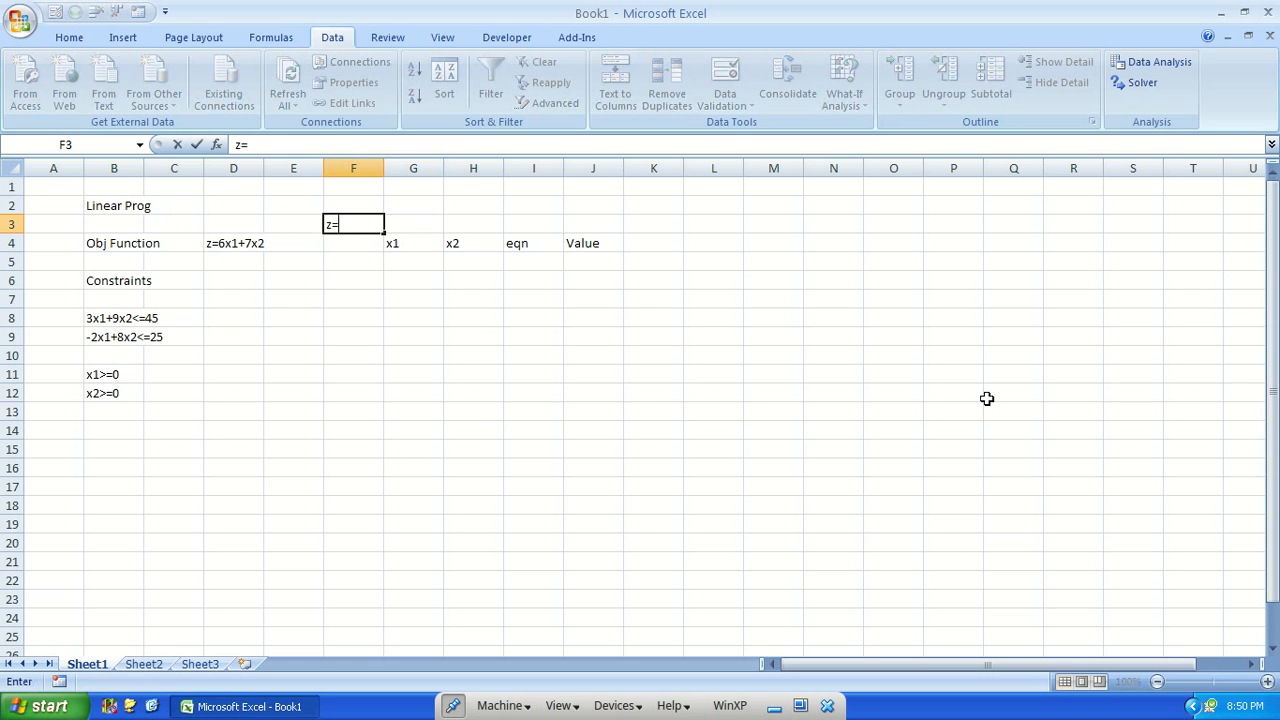
pyautogui.press('Tab')
pyautogui.write('6')
pyautogui.press('Tab')
pyautogui.write('7')
pyautogui.press('Down')
# Enter the first constraint in row 5 as 3, 9, <= and 45 across cells G5:J5.
pyautogui.press('Down')
pyautogui.press('Left')
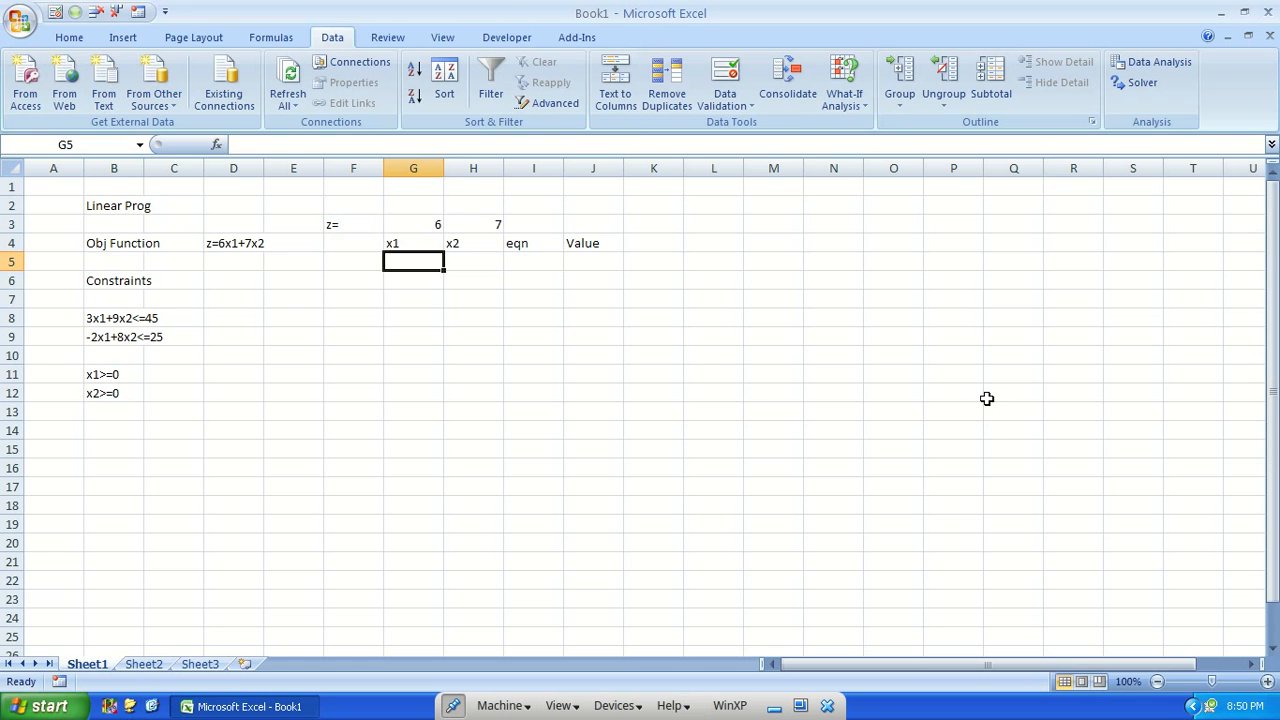
pyautogui.write('3')
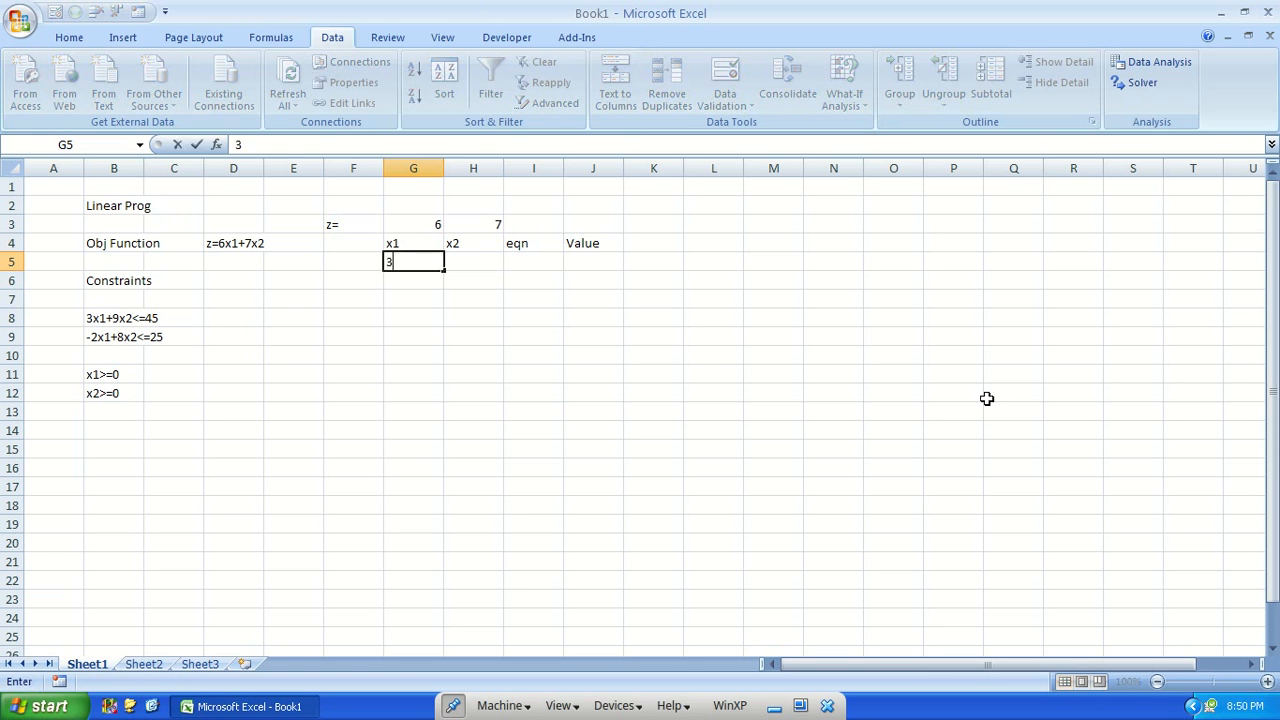
pyautogui.press('Tab')
pyautogui.write('9')
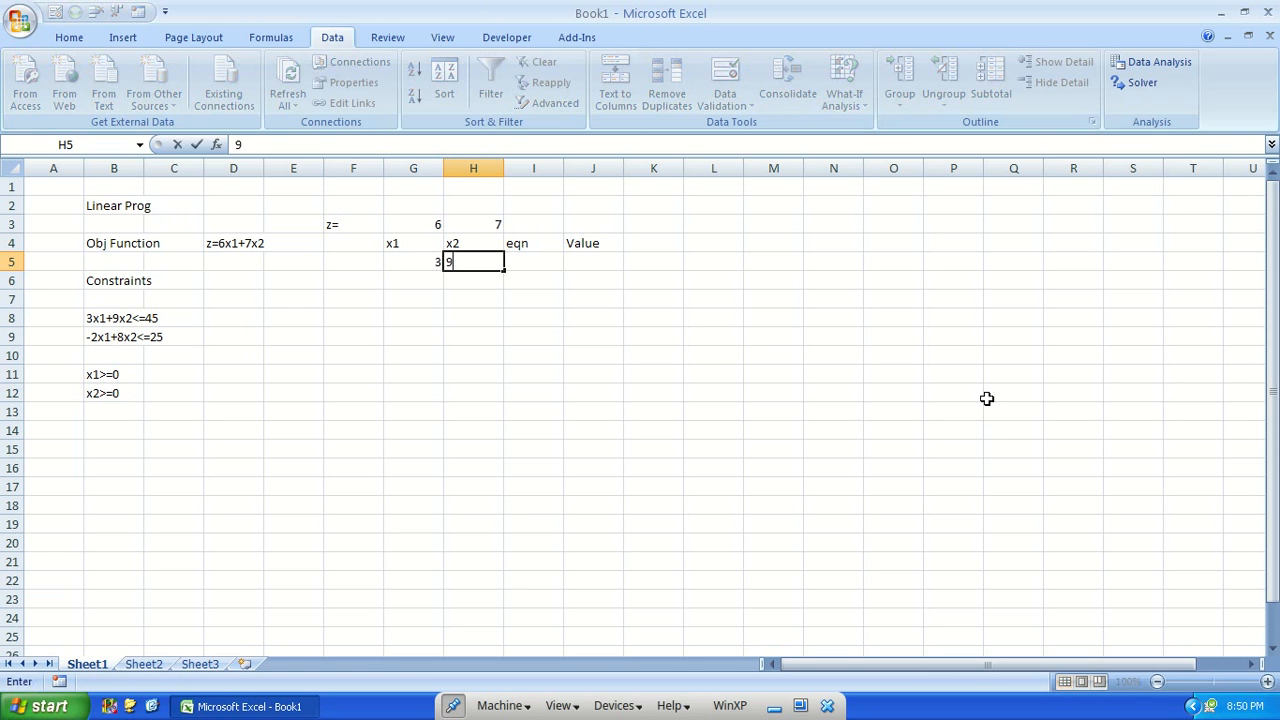
pyautogui.press('Tab')
pyautogui.write('<=')
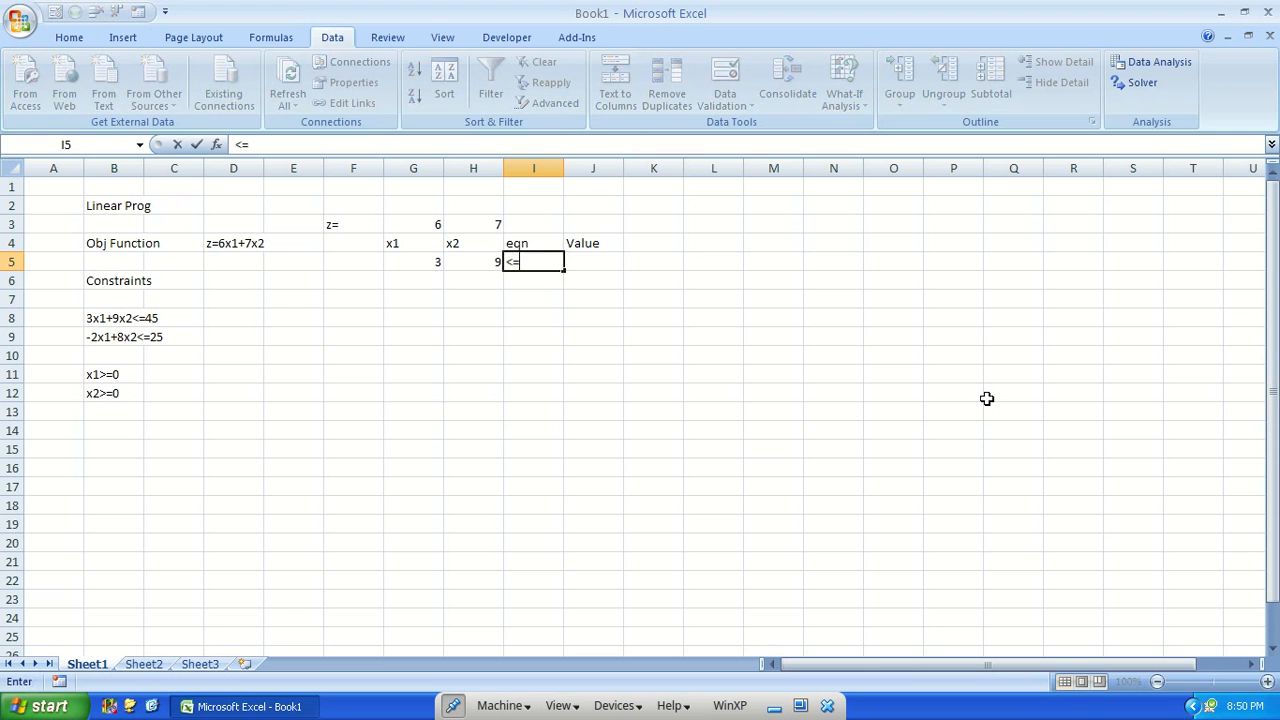
pyautogui.press('Tab')
pyautogui.write('45')
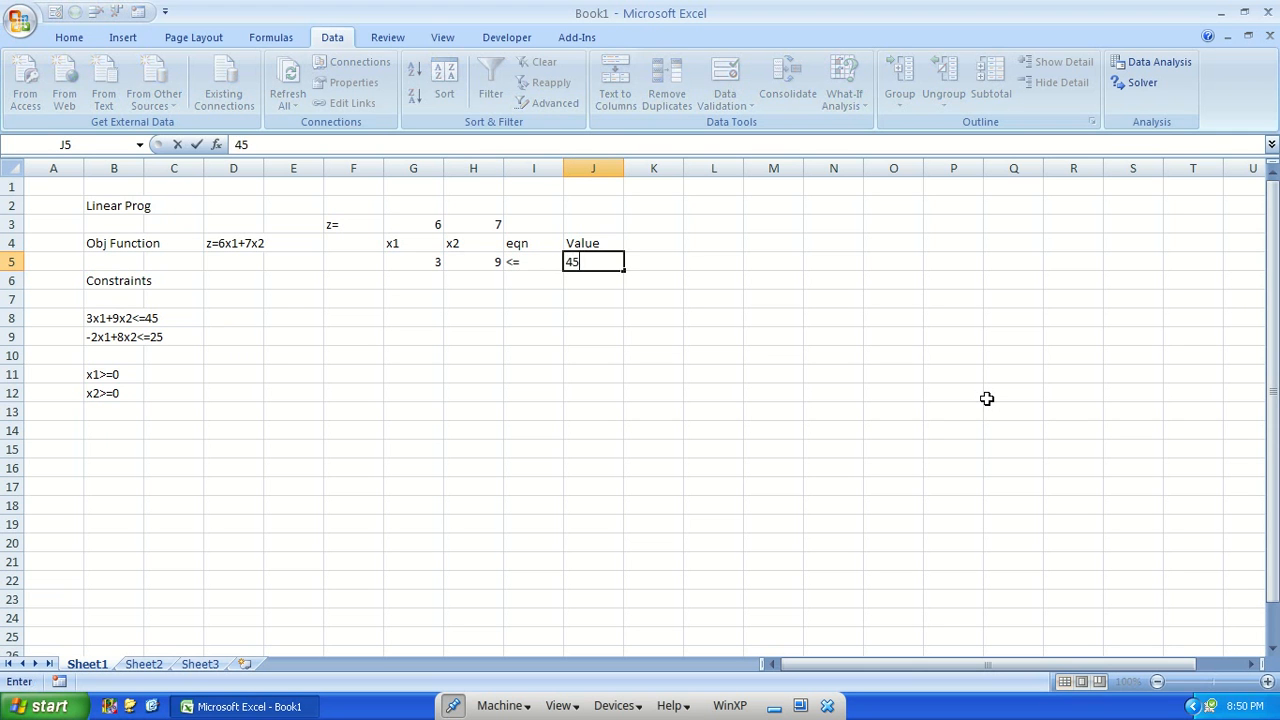
pyautogui.press('Return')
# Centre the contents of G3:J6 and apply all borders to that range, finishing on cell G6.
pyautogui.press('Left')
pyautogui.press('Left')
pyautogui.press('Left')
pyautogui.press('Up')
pyautogui.press('Up')
pyautogui.press('Up')
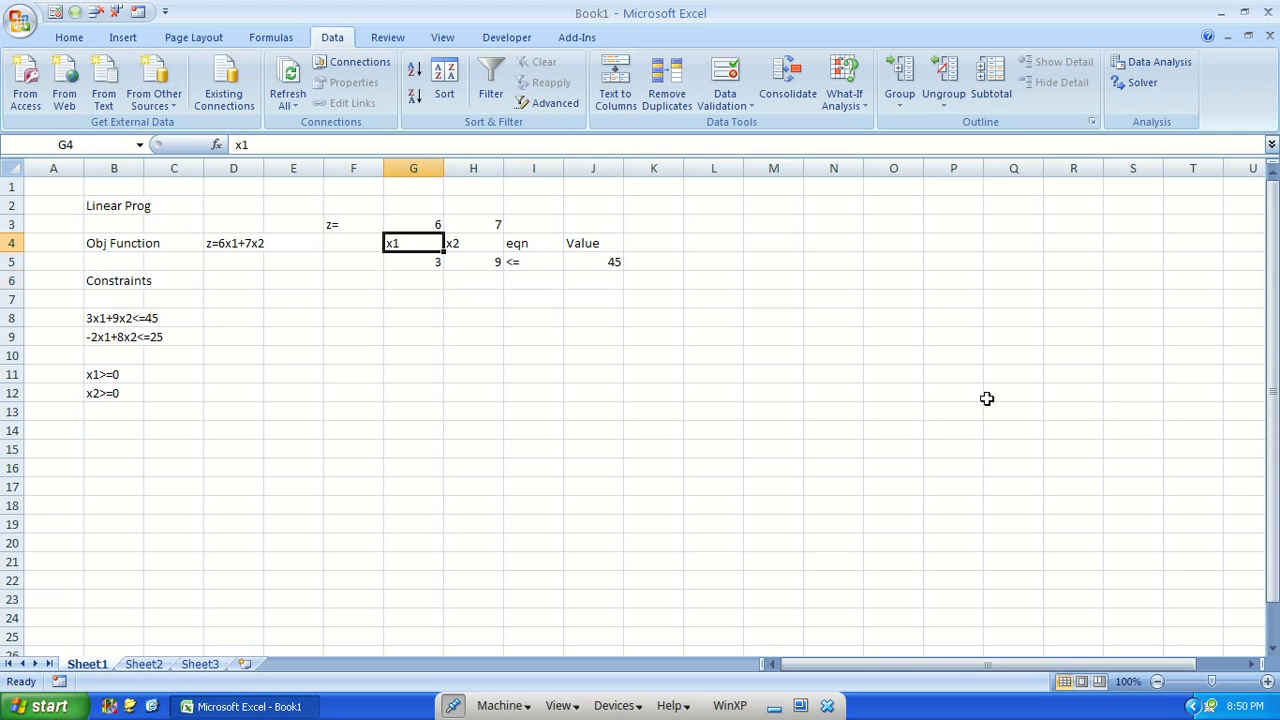
pyautogui.hotkey('shift', 'Right')
pyautogui.hotkey('shift', 'Down')
pyautogui.hotkey('shift', 'Down')
pyautogui.hotkey('shift', 'Down')
pyautogui.hotkey('shift', 'Right')
pyautogui.hotkey('shift', 'Right')
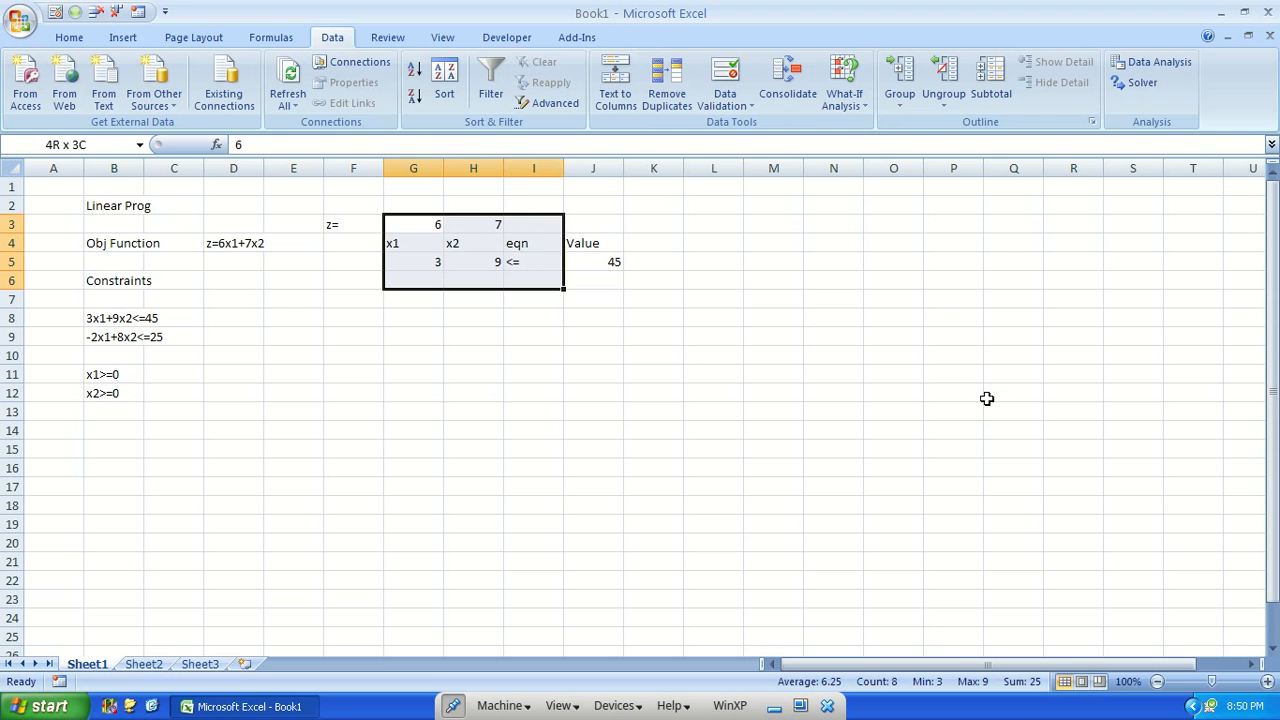
pyautogui.click(69, 40)
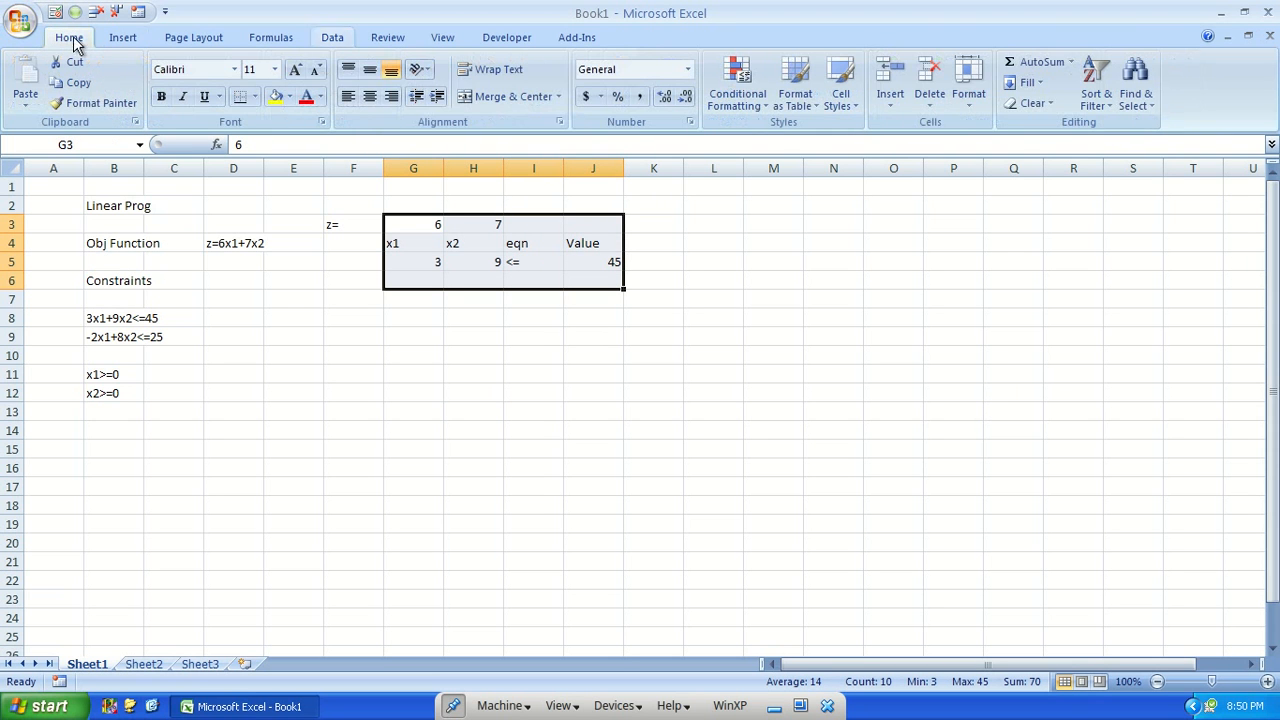
pyautogui.click(370, 97)
pyautogui.click(255, 97)
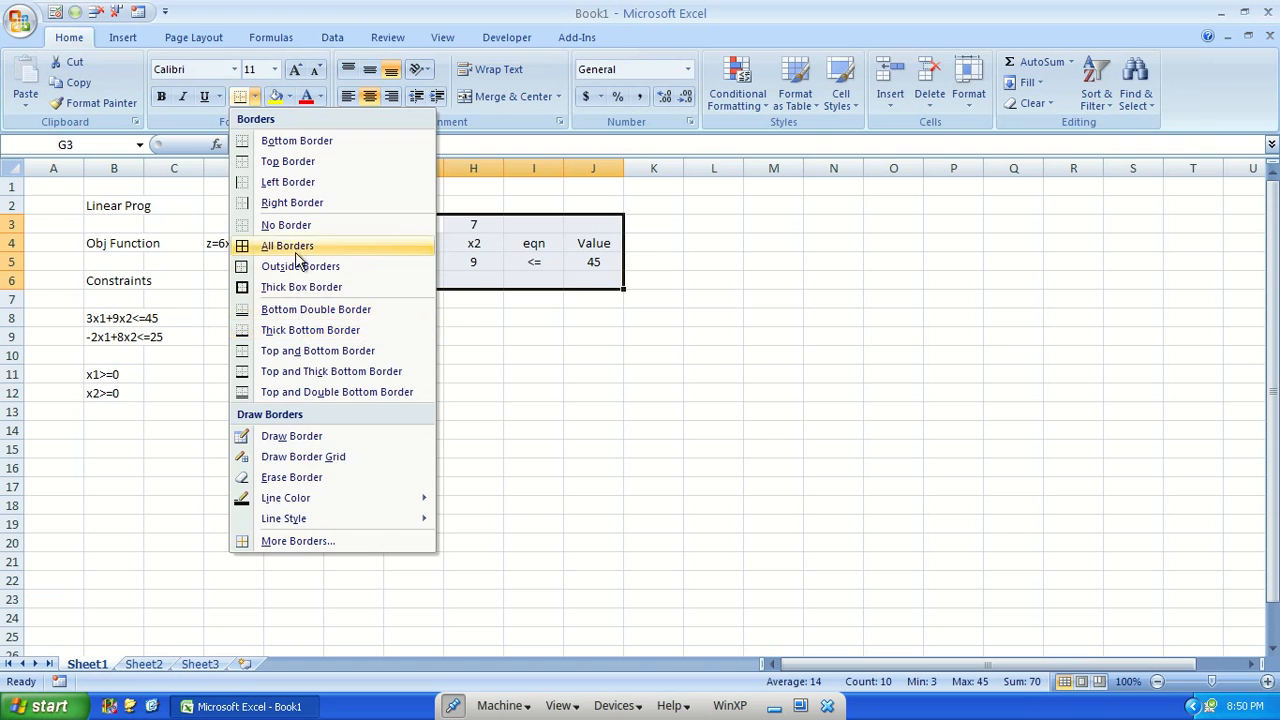
pyautogui.click(296, 250)
pyautogui.click(423, 278)
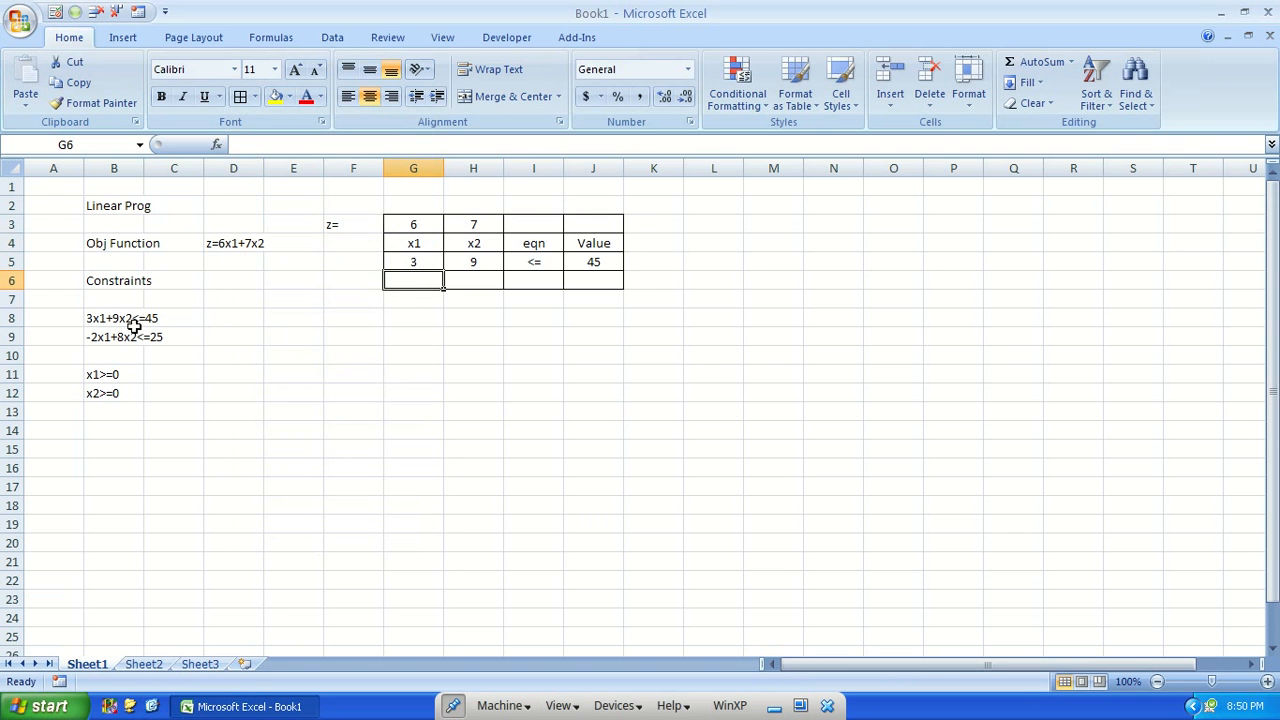
# Enter the second constraint in row 6 as -2, 8, <= and 25 across cells G6:J6.
pyautogui.write('-1')
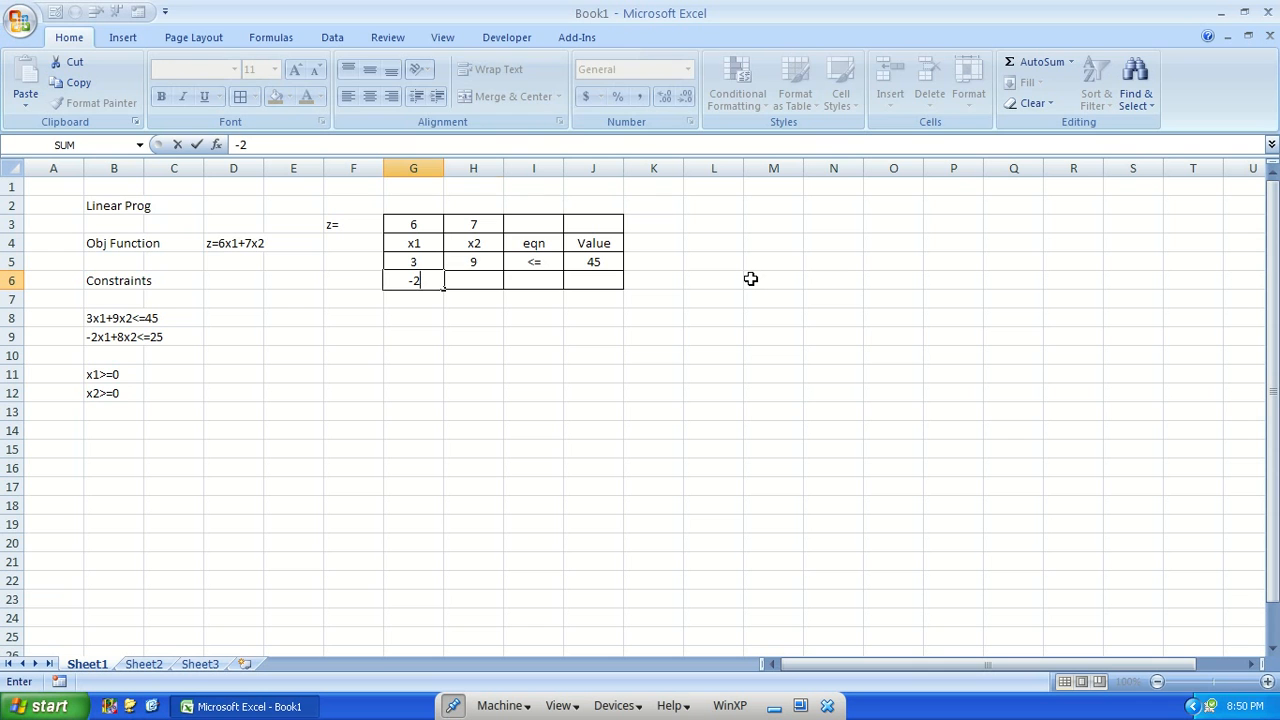
pyautogui.press('Tab')
pyautogui.write('8')
pyautogui.press('Tab')
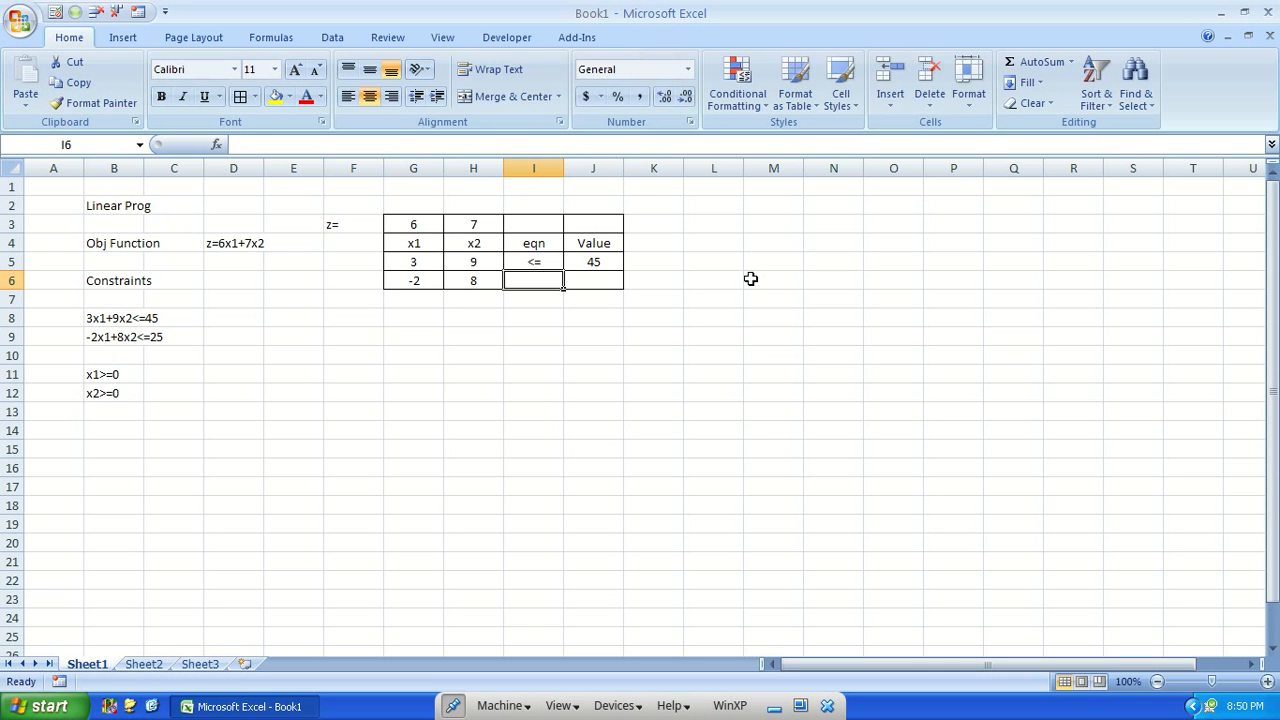
pyautogui.write('<=')
pyautogui.press('Tab')
pyautogui.write('25')
pyautogui.press('Down')
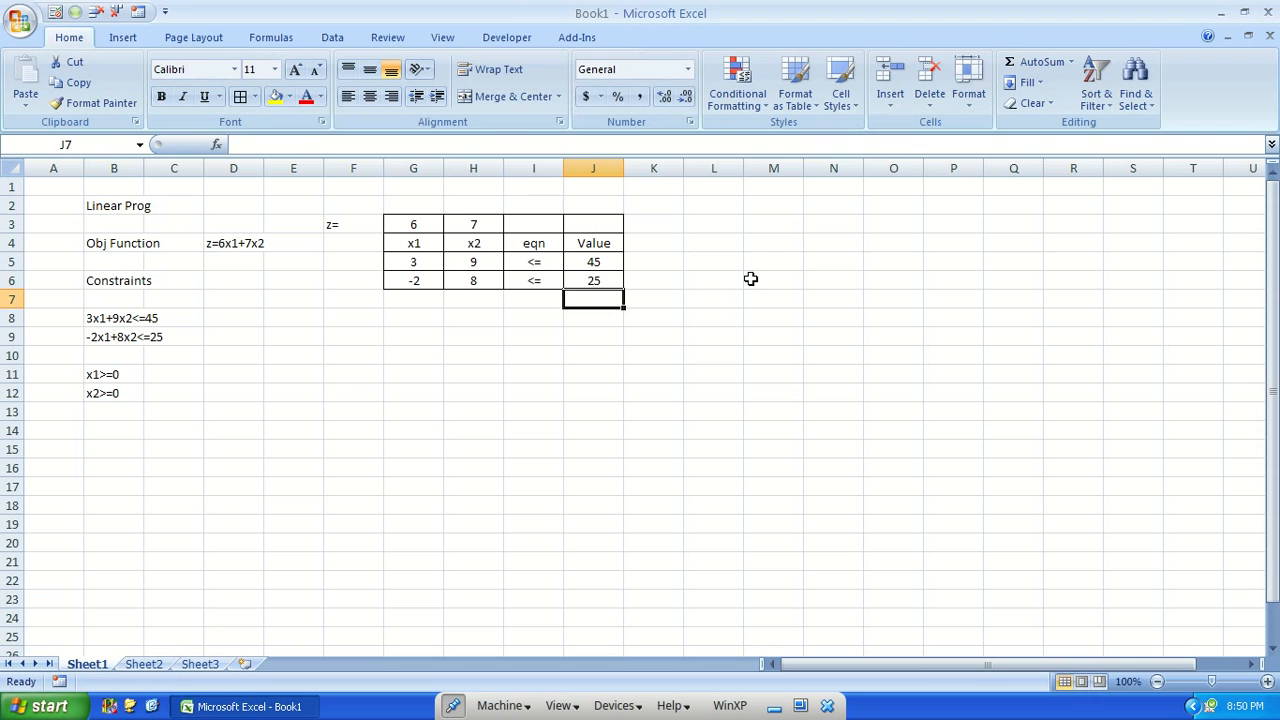
# Copy the x1 and x2 headings from G4:H4 into cells G8:H8.
pyautogui.press('Left')
pyautogui.press('Left')
pyautogui.press('Left')
pyautogui.press('Up')
pyautogui.press('Up')
pyautogui.press('Up')
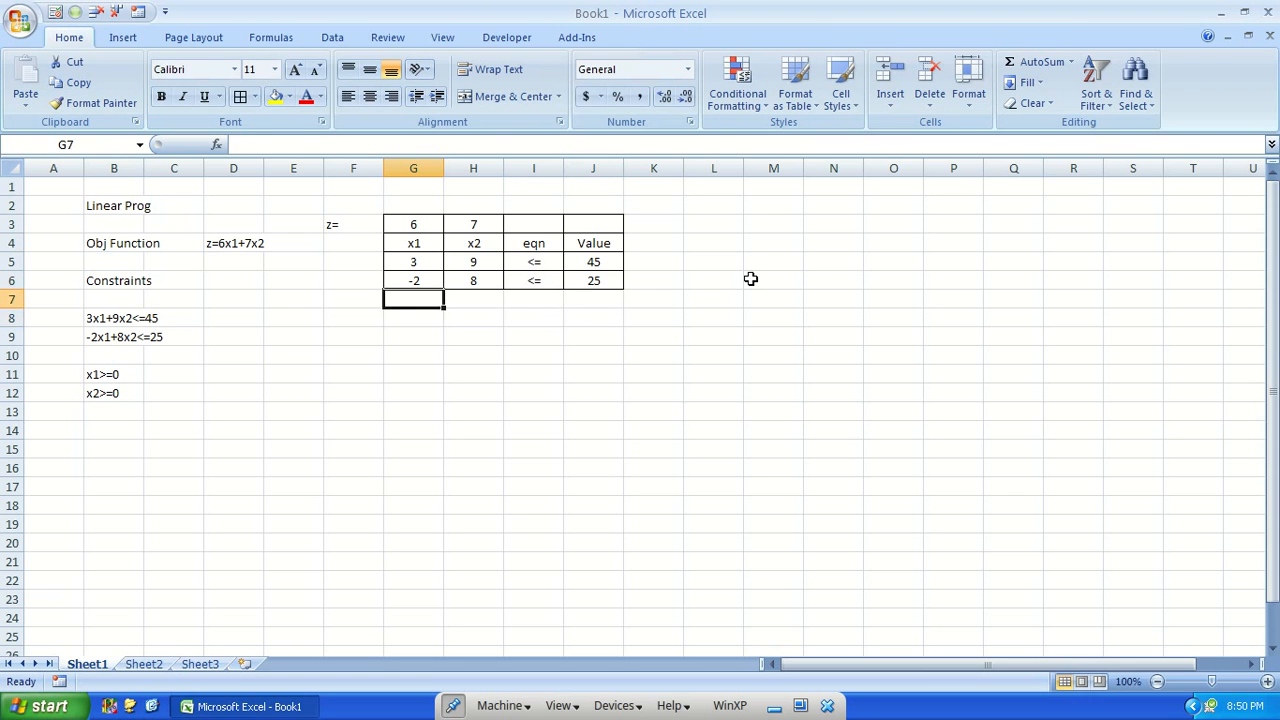
pyautogui.hotkey('shift', 'Right')
pyautogui.hotkey('ctrl', 'c')
pyautogui.press('Down')
pyautogui.press('Down')
pyautogui.press('Down')
pyautogui.press('Down')
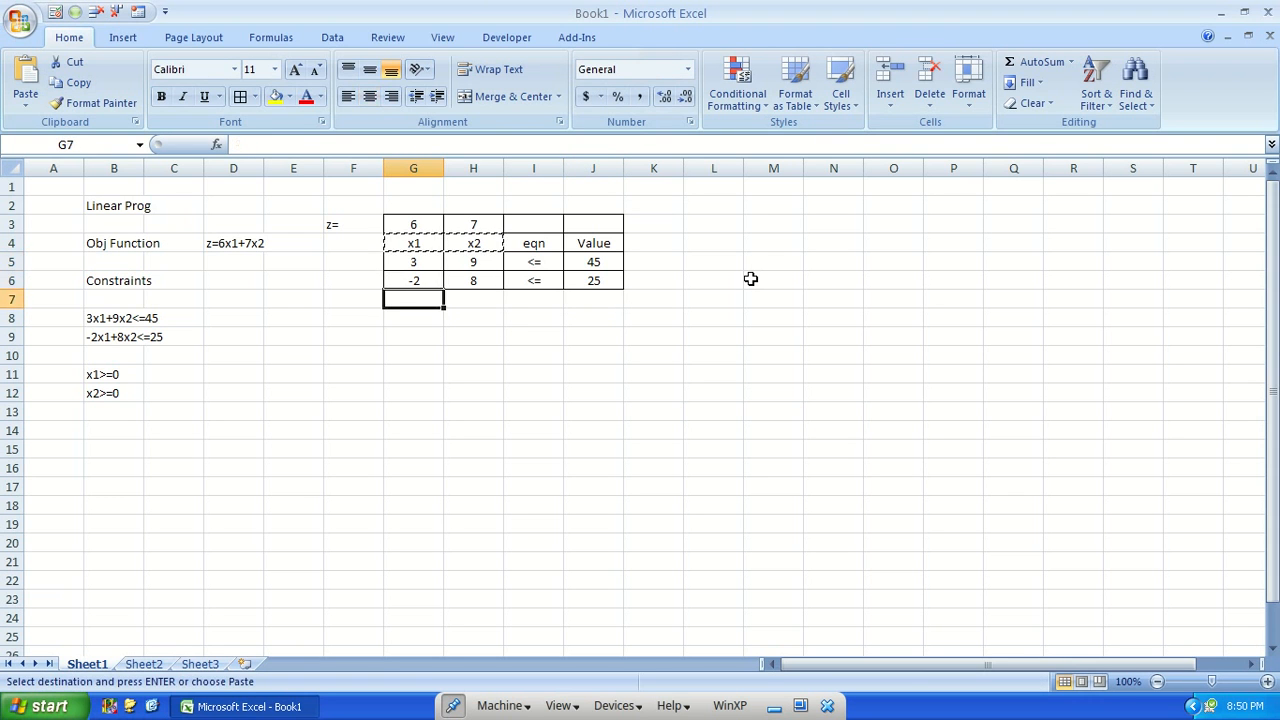
pyautogui.press('Return')
# Apply all borders and centre alignment to cells G9:H9 beneath the copied x1 and x2 headings.
pyautogui.press('Down')
pyautogui.hotkey('shift', 'Right')
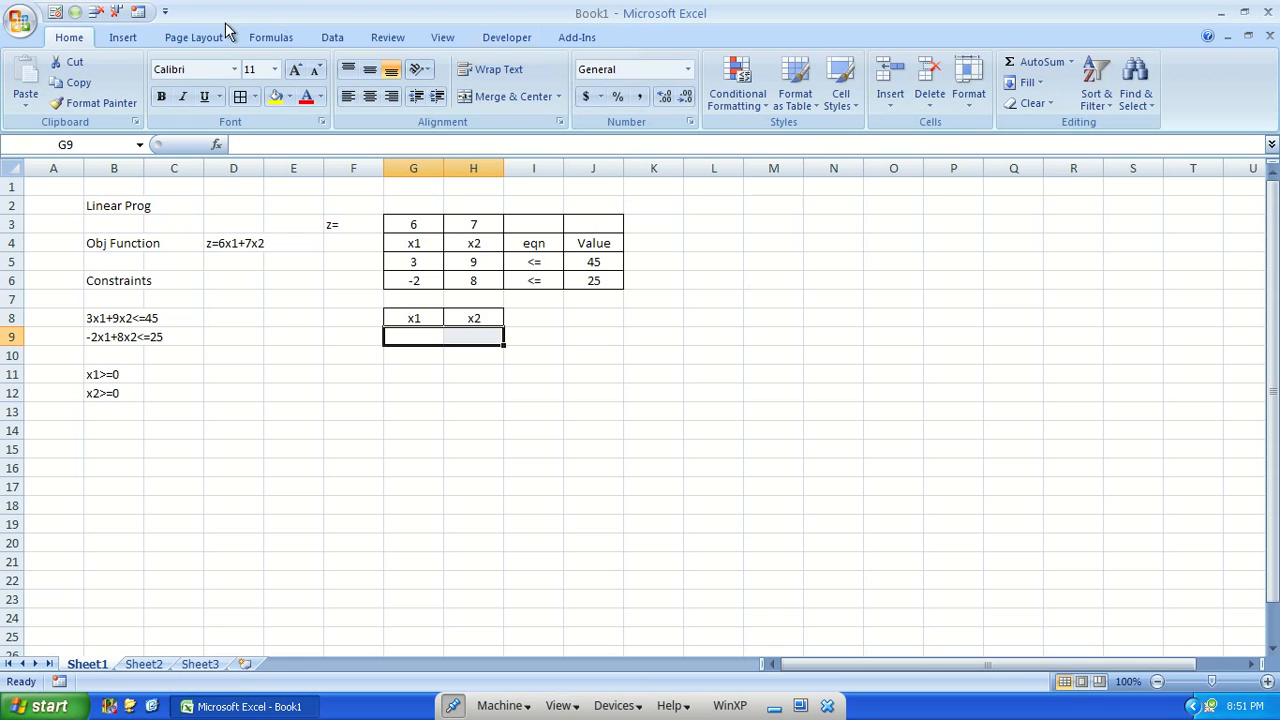
pyautogui.click(370, 96)
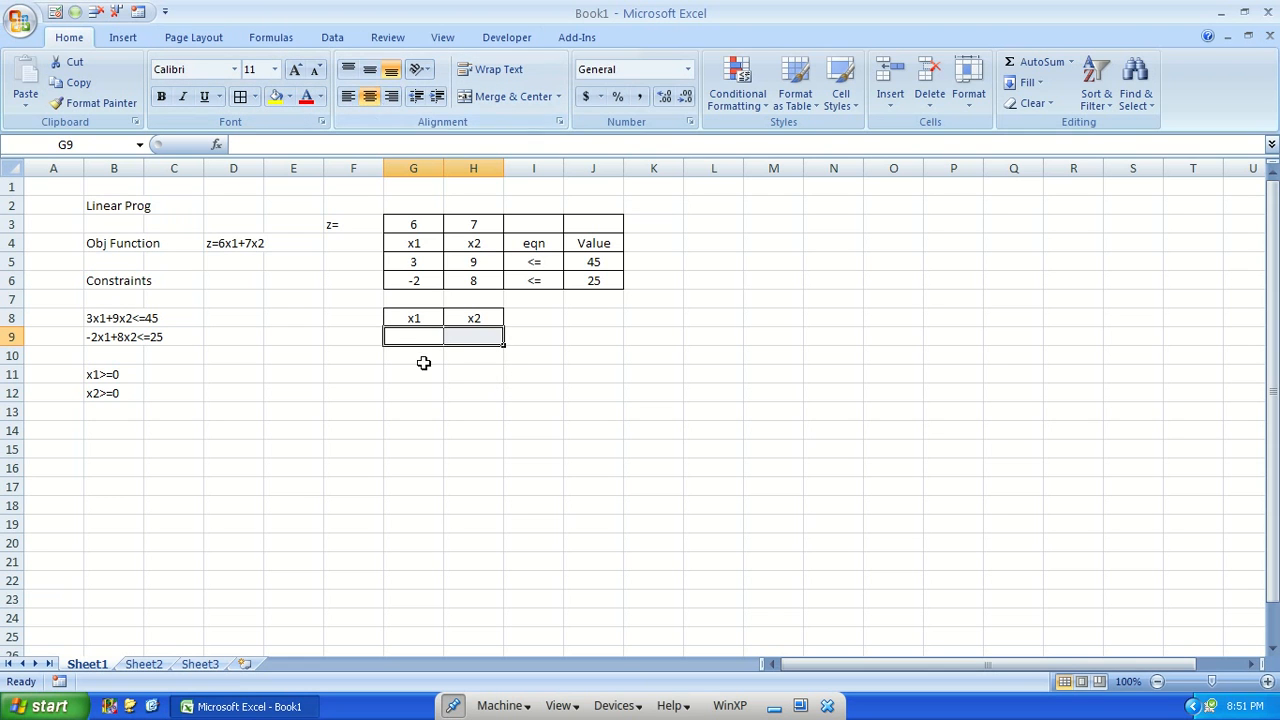
pyautogui.click(424, 363)
pyautogui.click(437, 337)
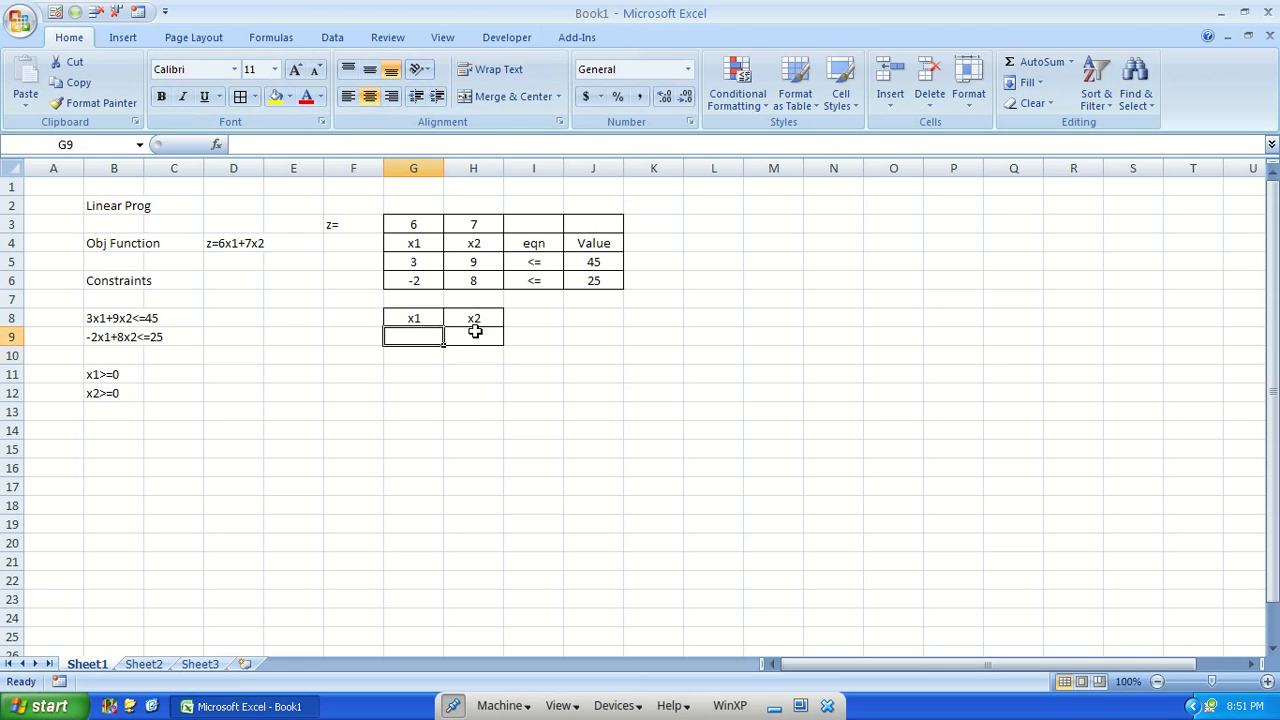
pyautogui.click(475, 335)
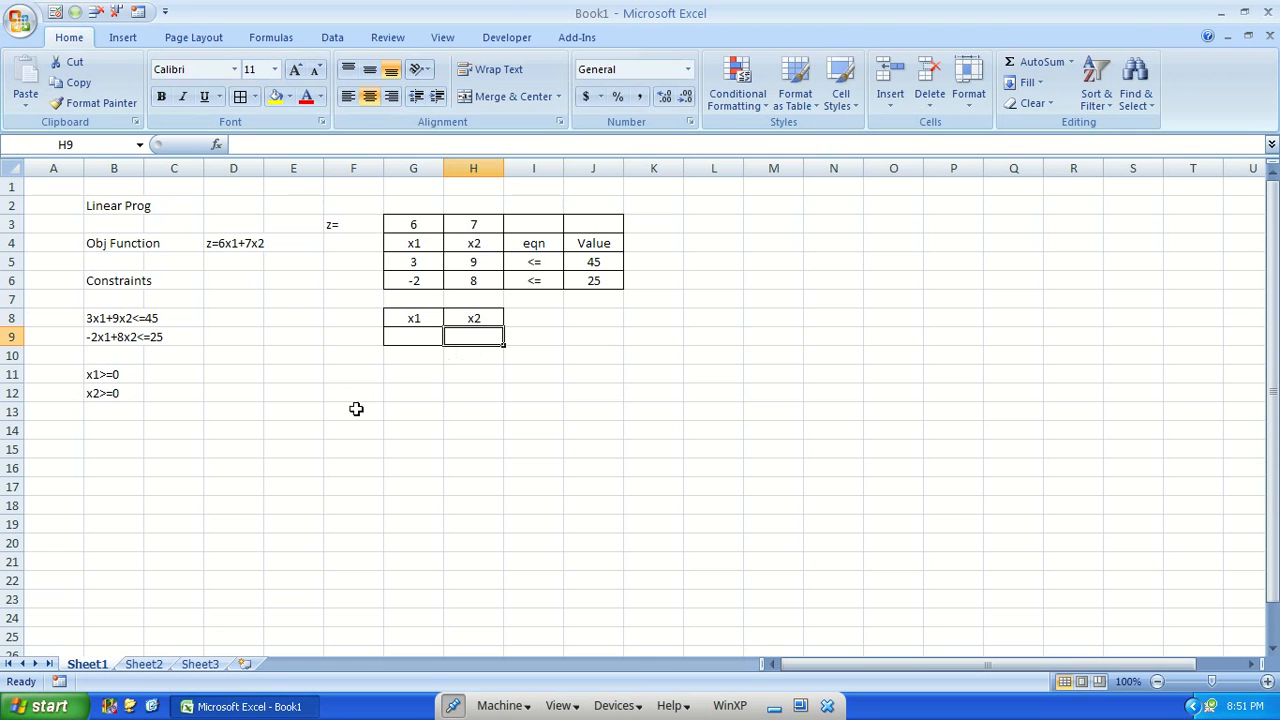
# Label cell F11 as Zxmax= and enter the objective formula =SUMPRODUCT(G3:H3,G9:H9) in G11.
pyautogui.click(358, 375)
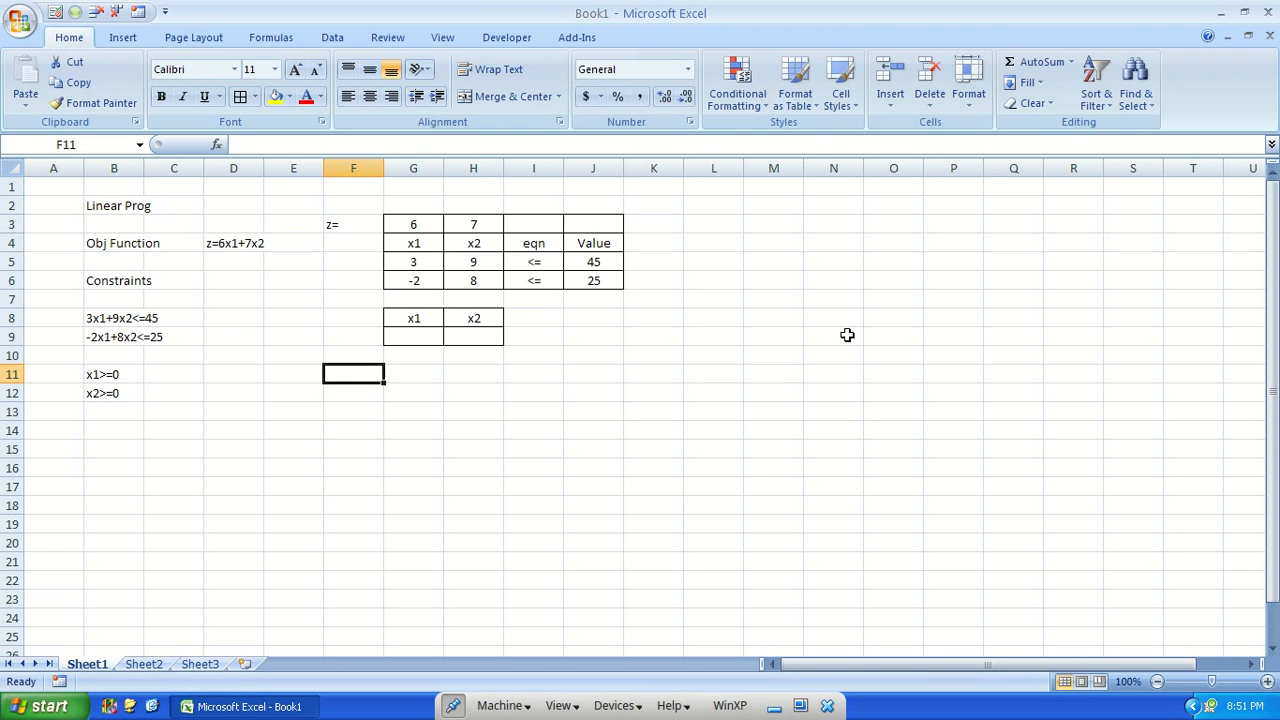
pyautogui.write('Zxmax=')
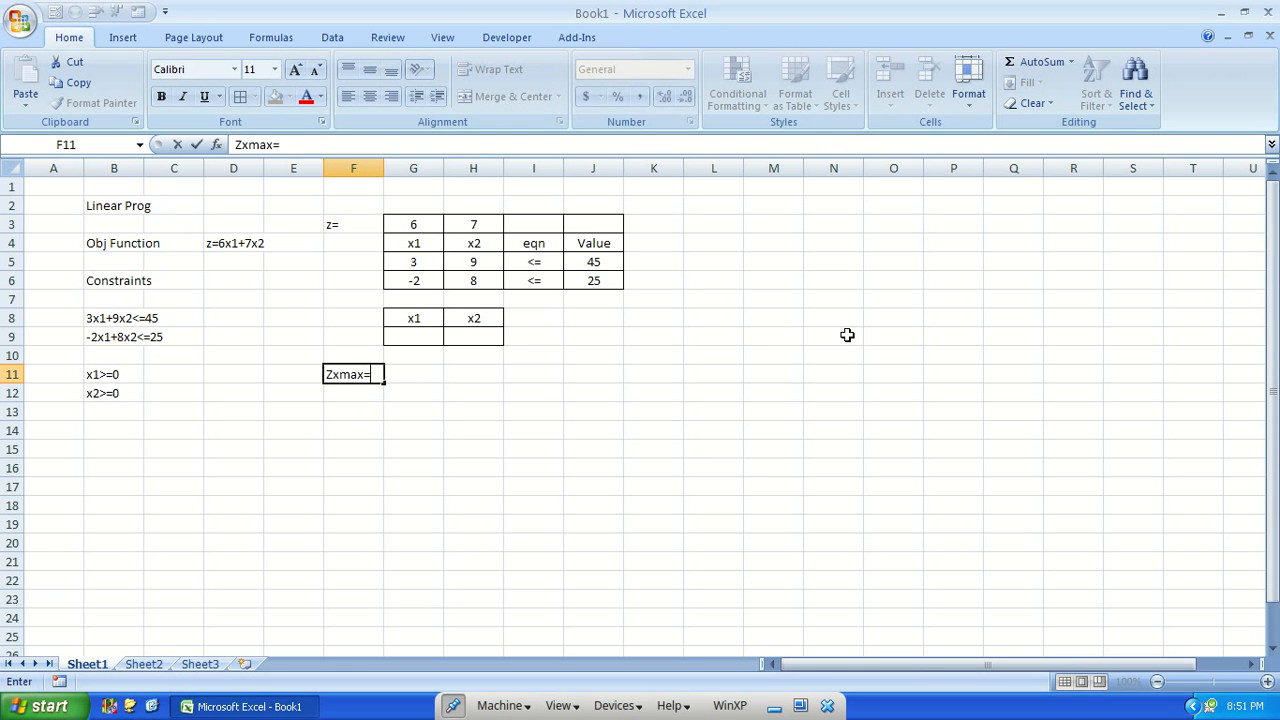
pyautogui.press('Tab')
pyautogui.write('=sump')
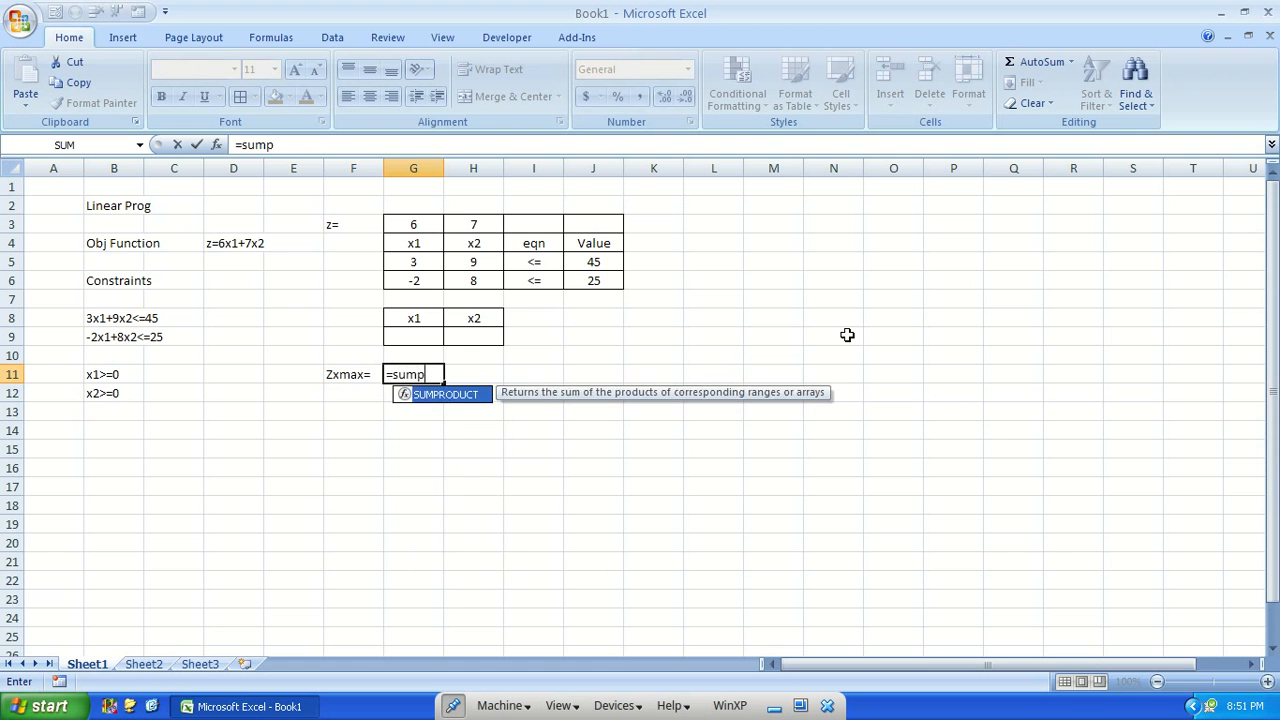
pyautogui.press('Tab')
pyautogui.moveTo(410, 225); pyautogui.dragTo(466, 225)
pyautogui.write(',')
pyautogui.moveTo(427, 332); pyautogui.dragTo(466, 336)
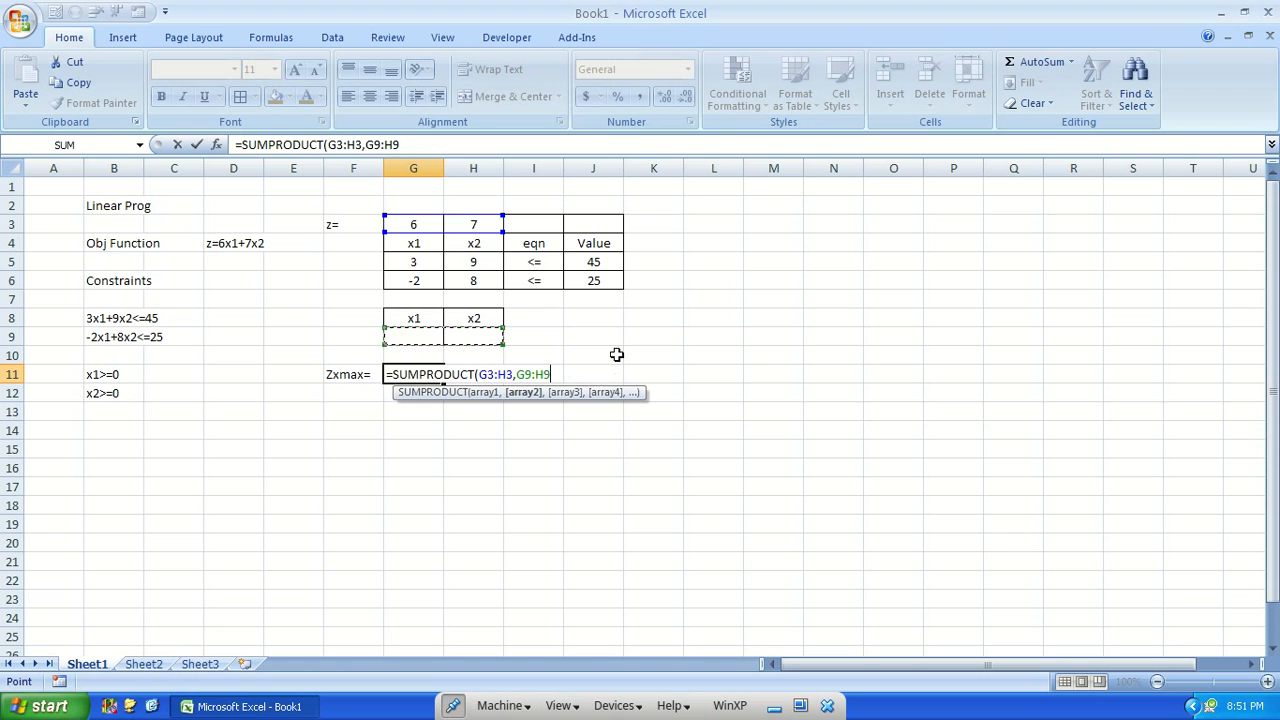
pyautogui.write(')')
pyautogui.press('Return')
pyautogui.press('Up')
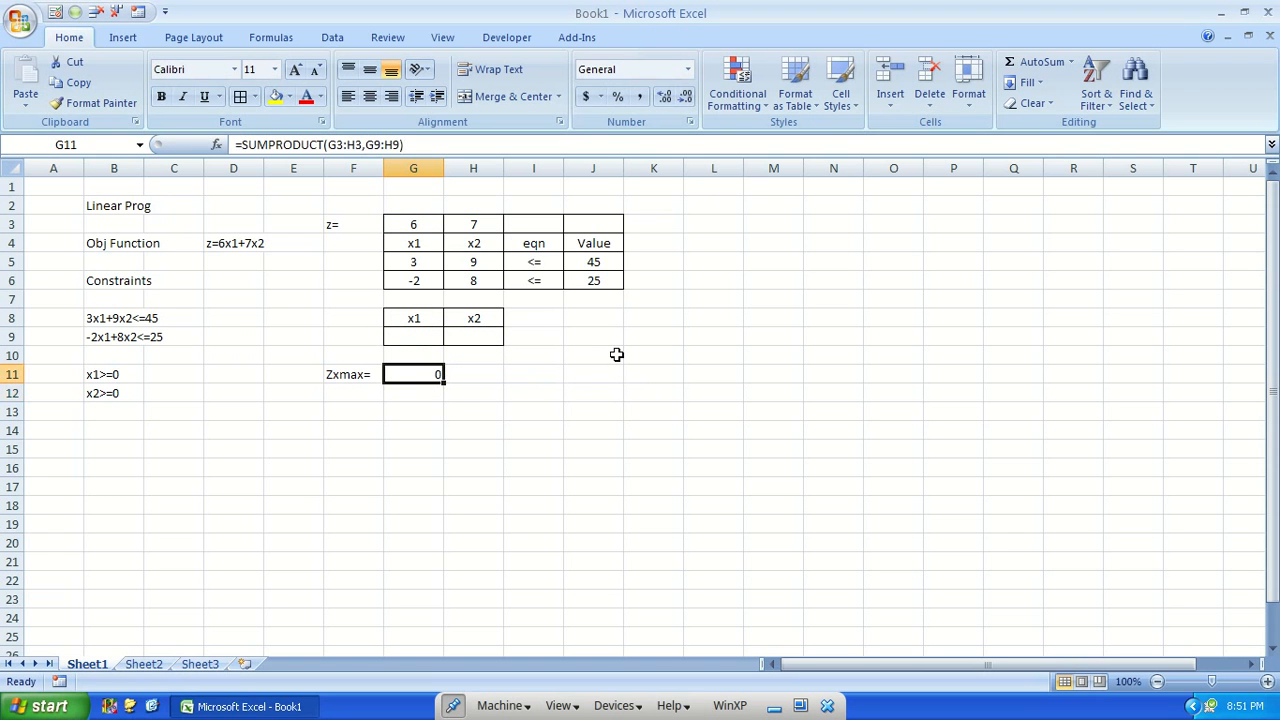
pyautogui.click(707, 261)
pyautogui.moveTo(428, 254); pyautogui.dragTo(471, 256)
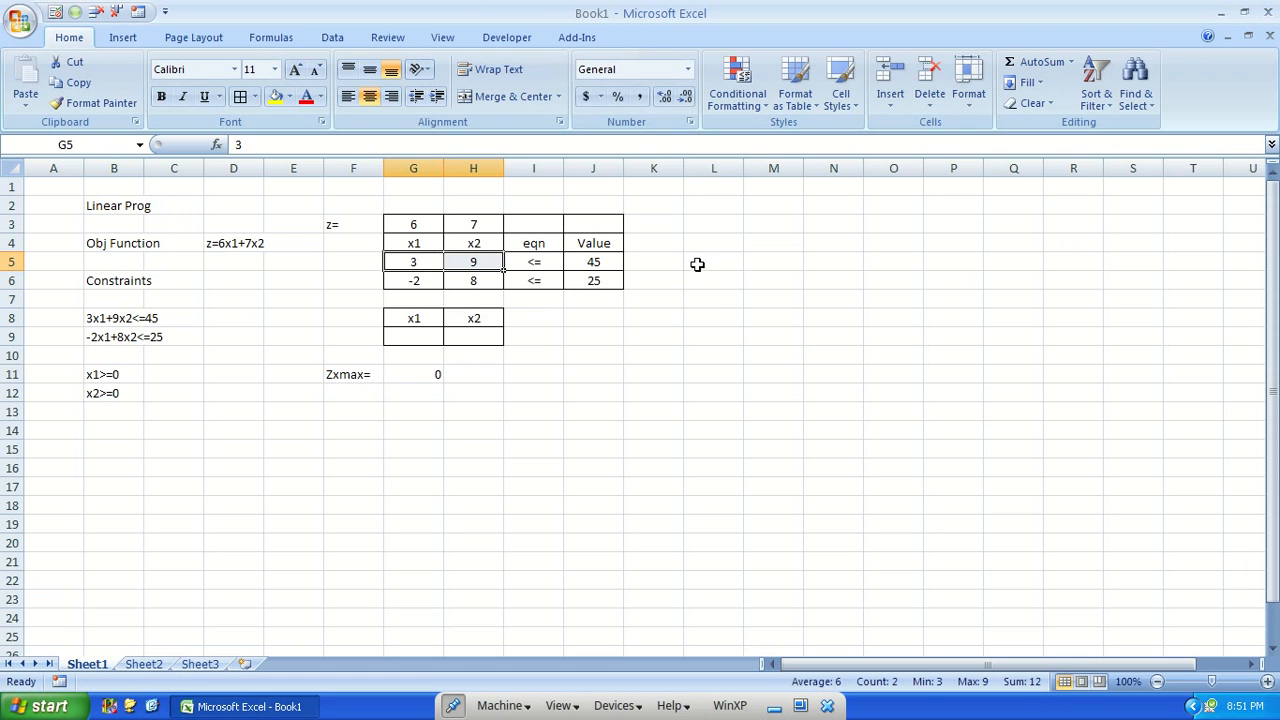
pyautogui.click(697, 264)
pyautogui.moveTo(422, 330); pyautogui.dragTo(460, 334)
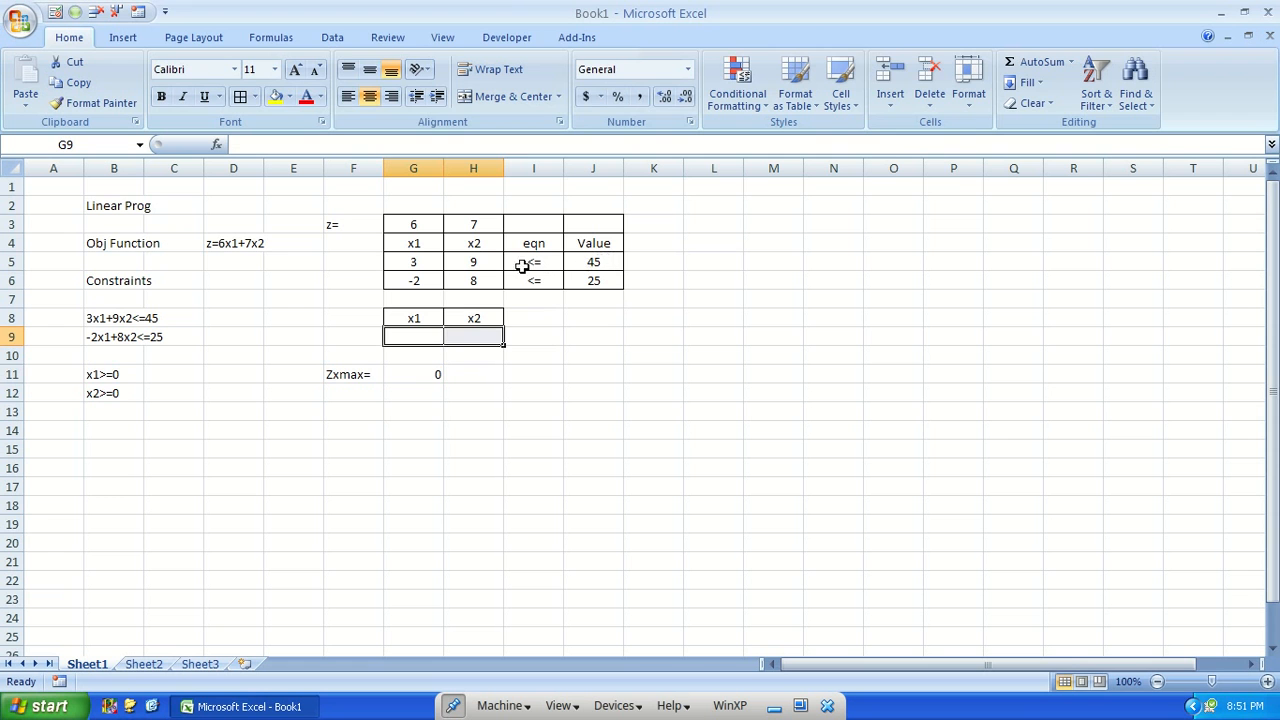
# Enter the first constraint's formula =SUMPRODUCT(G5:H5,G9:H9) in cell L5.
pyautogui.click(705, 265)
pyautogui.write('=')
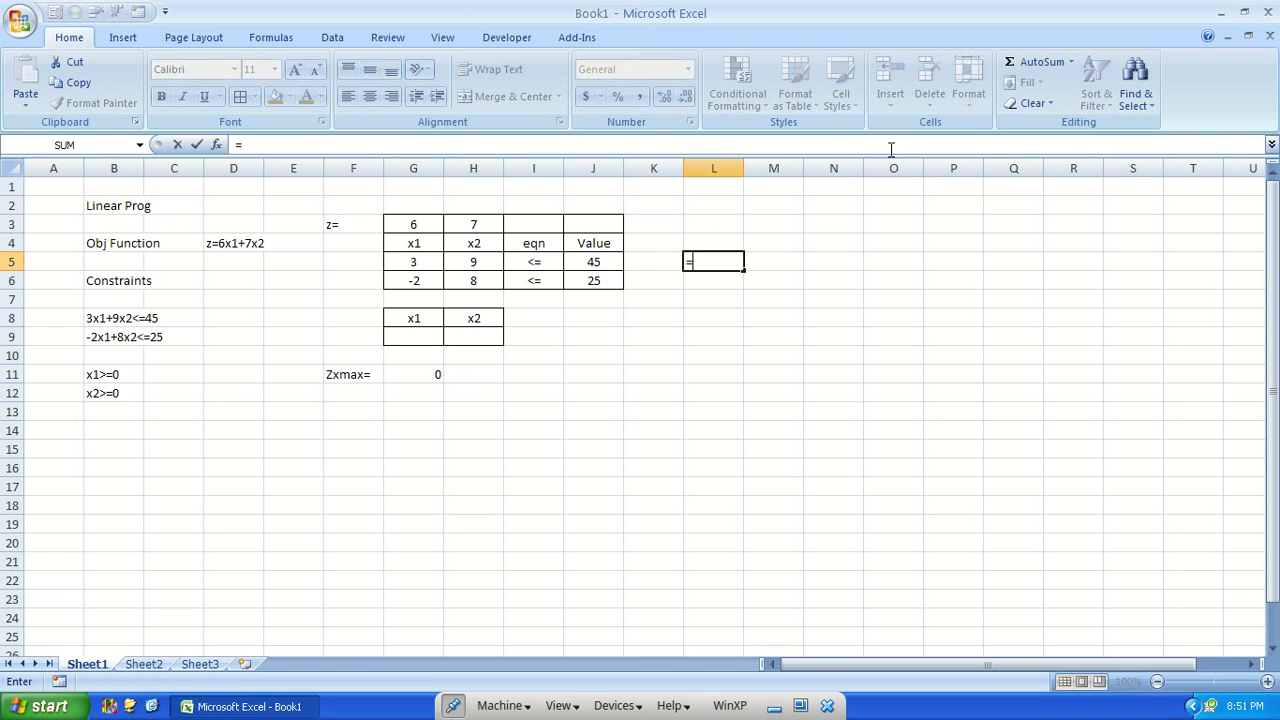
pyautogui.write('sump')
pyautogui.press('Tab')
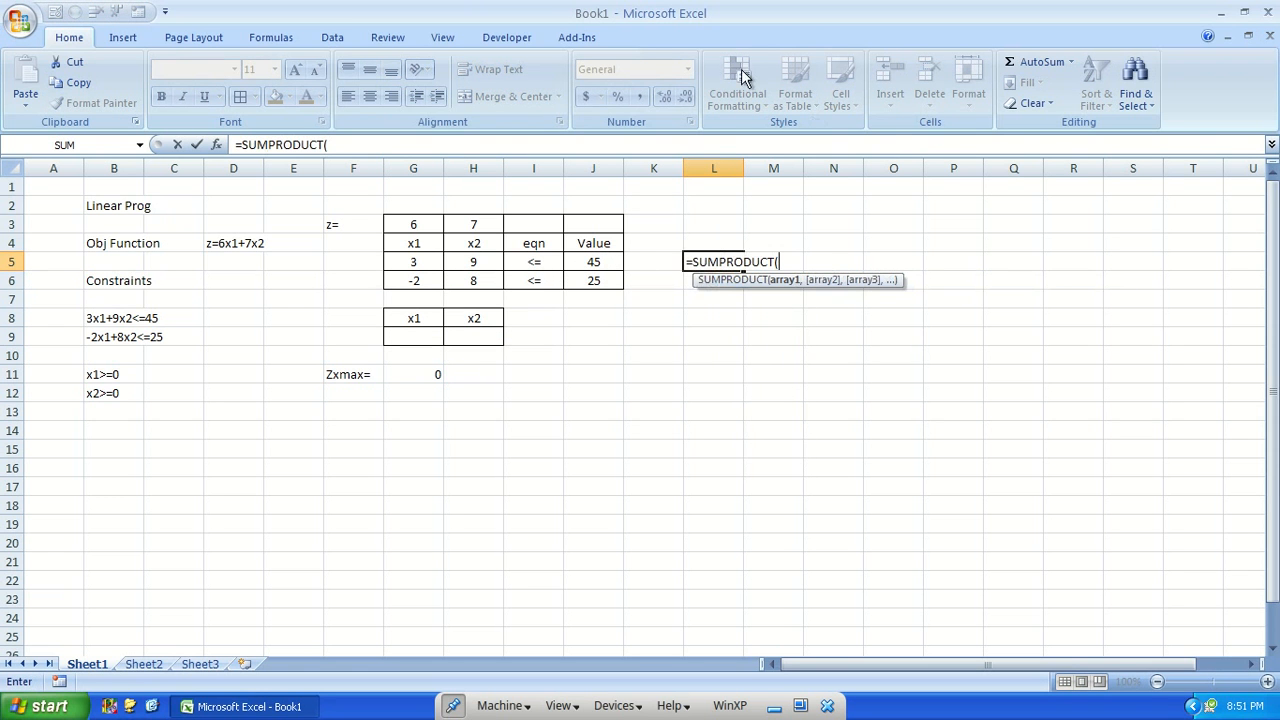
pyautogui.moveTo(420, 262); pyautogui.dragTo(466, 262)
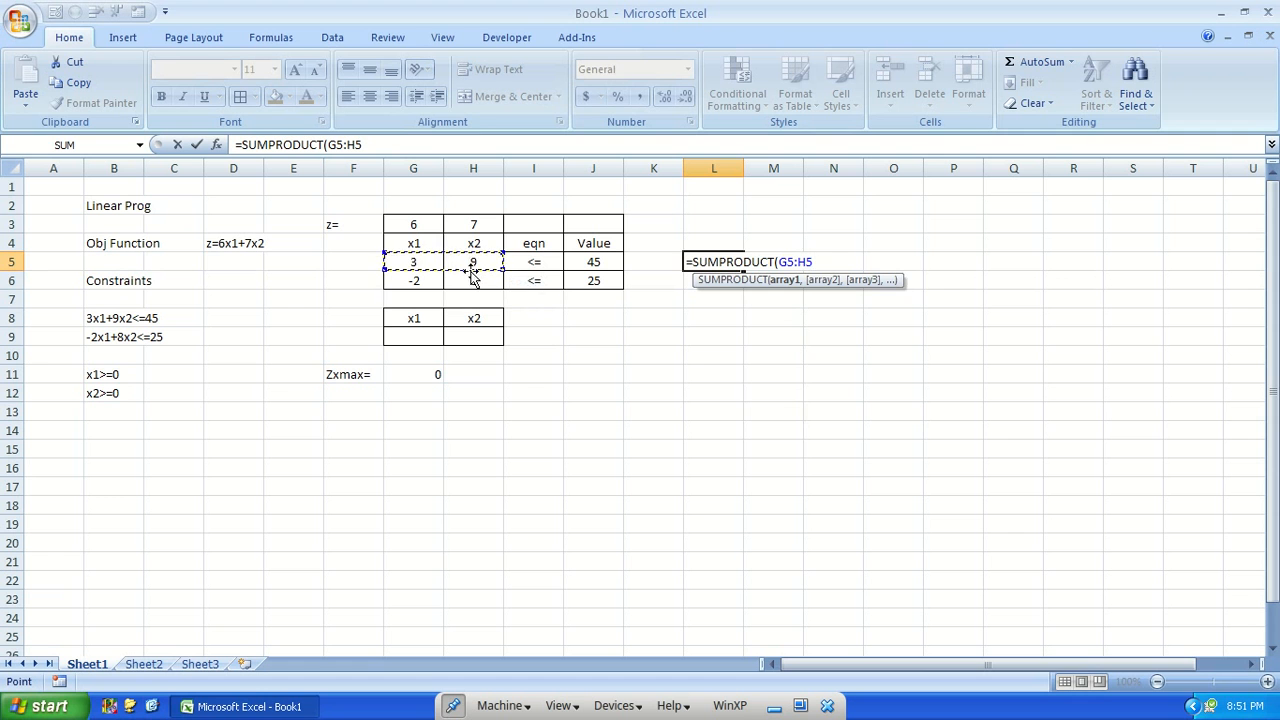
pyautogui.write(',')
pyautogui.moveTo(423, 340); pyautogui.dragTo(471, 337)
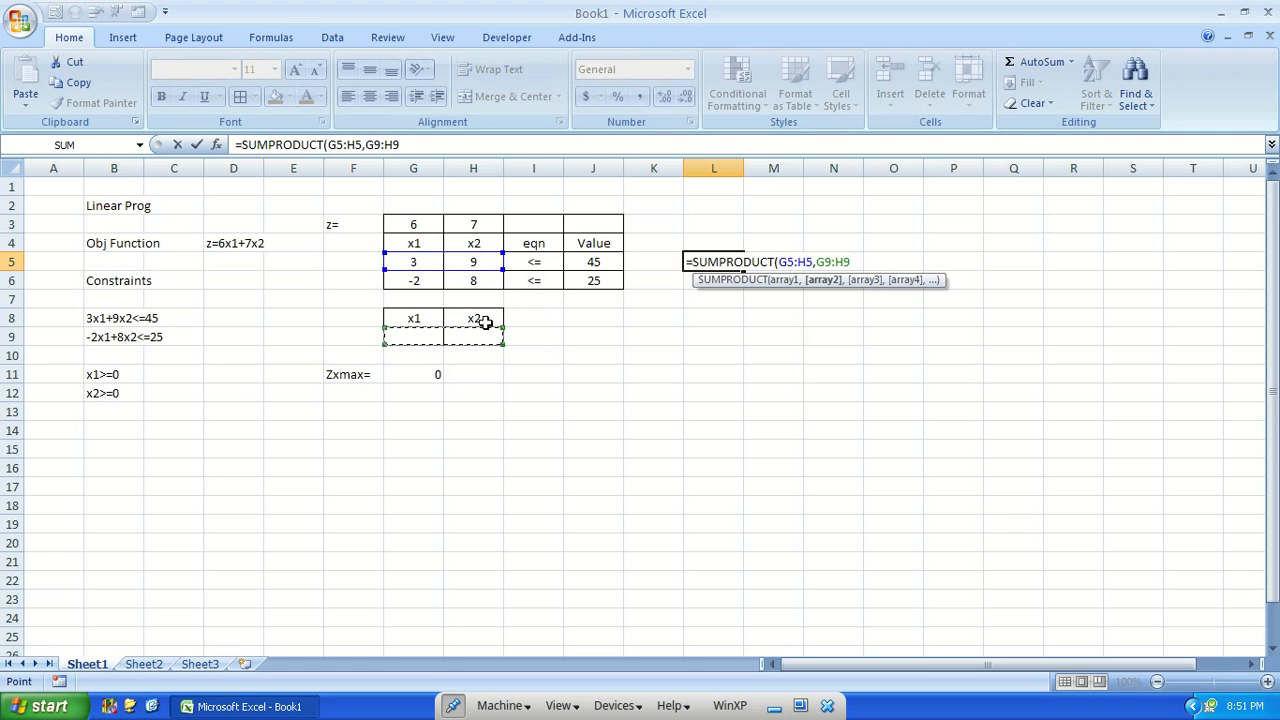
pyautogui.write(')')
pyautogui.press('Return')
pyautogui.press('Up')
# Enter the second constraint's formula =SUMPRODUCT(G6:H6,G9:H9) in cell L6.
pyautogui.press('Down')
pyautogui.write('=sump')
pyautogui.press('Tab')
pyautogui.moveTo(432, 287); pyautogui.dragTo(451, 283)
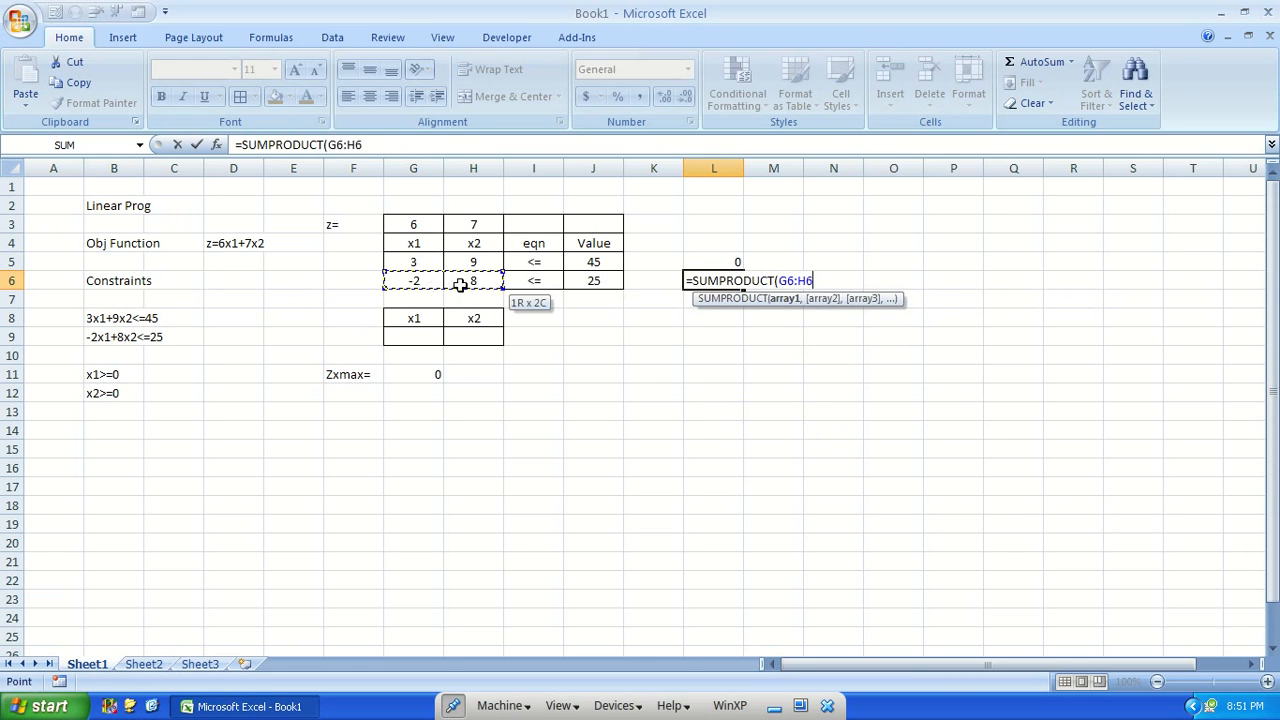
pyautogui.write(',')
pyautogui.moveTo(423, 340); pyautogui.dragTo(471, 336)
pyautogui.write(')')
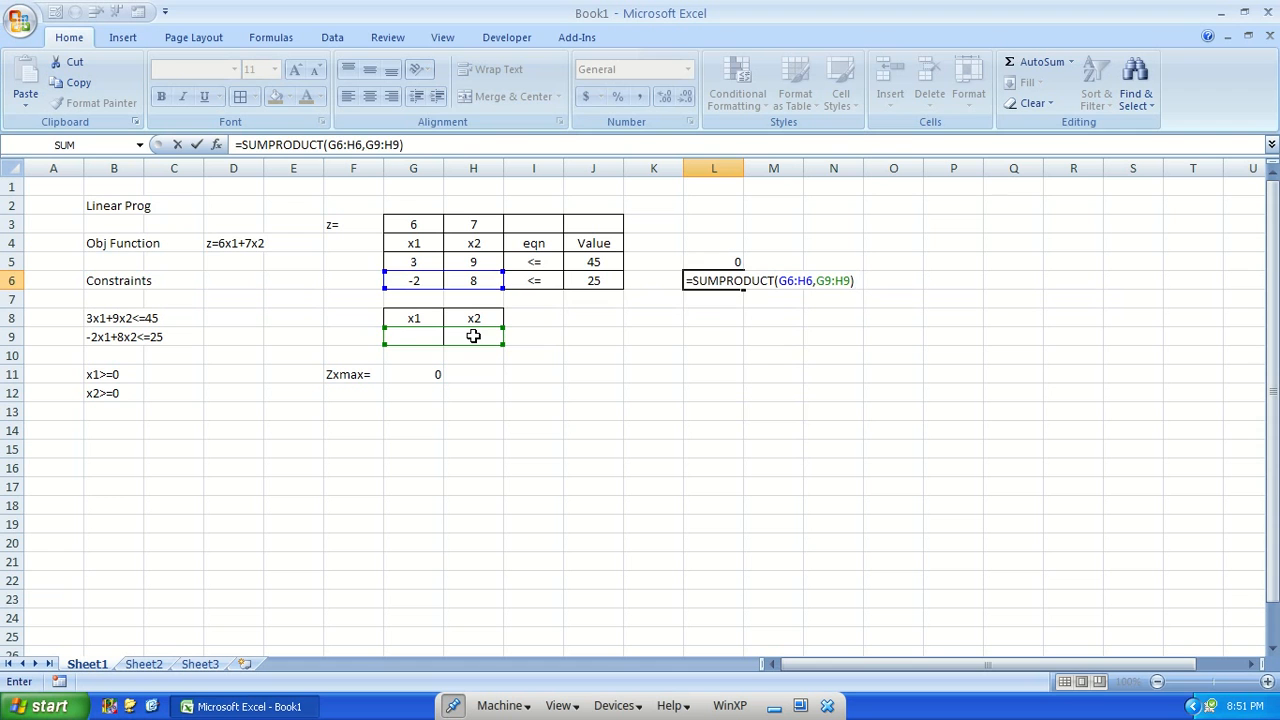
pyautogui.press('Return')
pyautogui.press('Up')
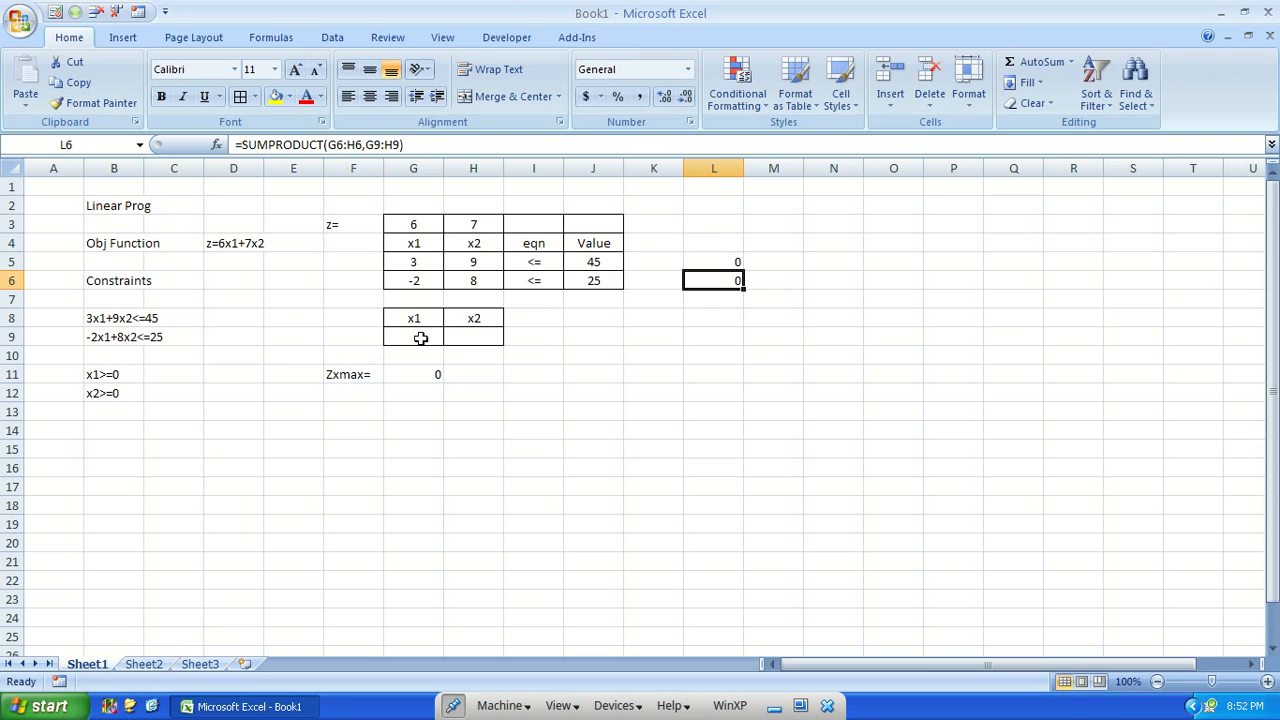
pyautogui.moveTo(424, 334); pyautogui.dragTo(490, 335)
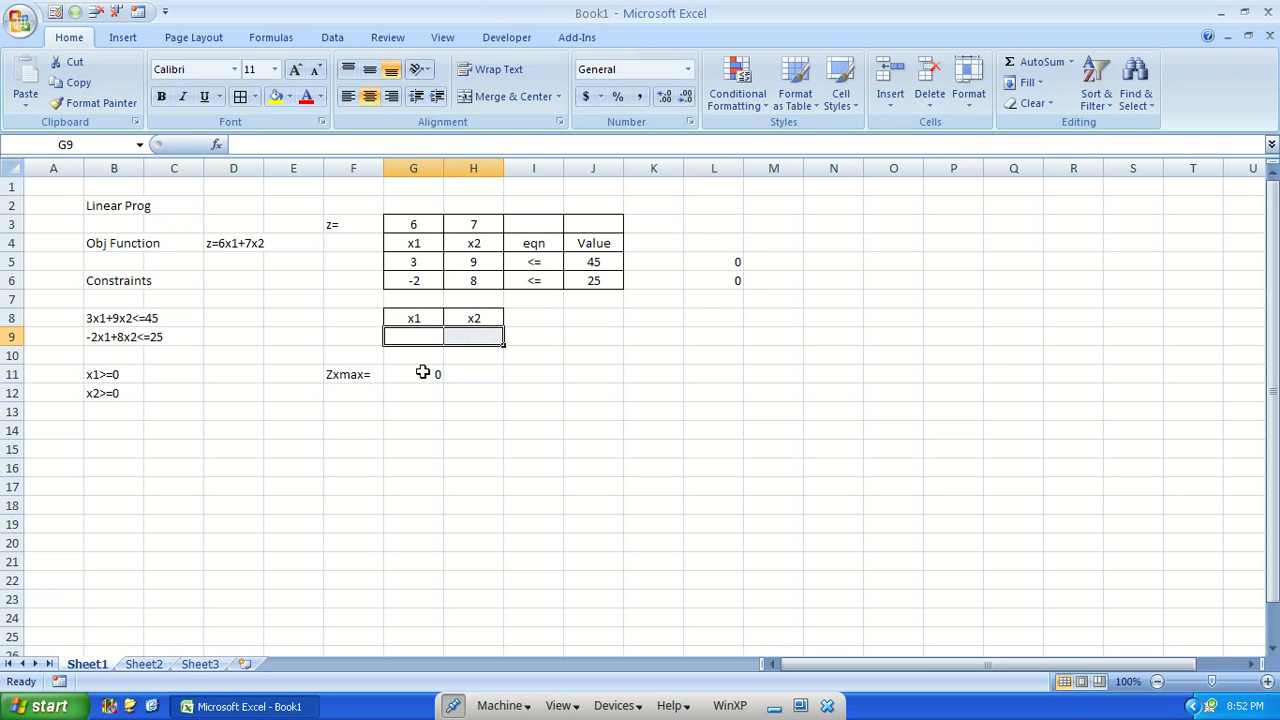
pyautogui.click(422, 373)
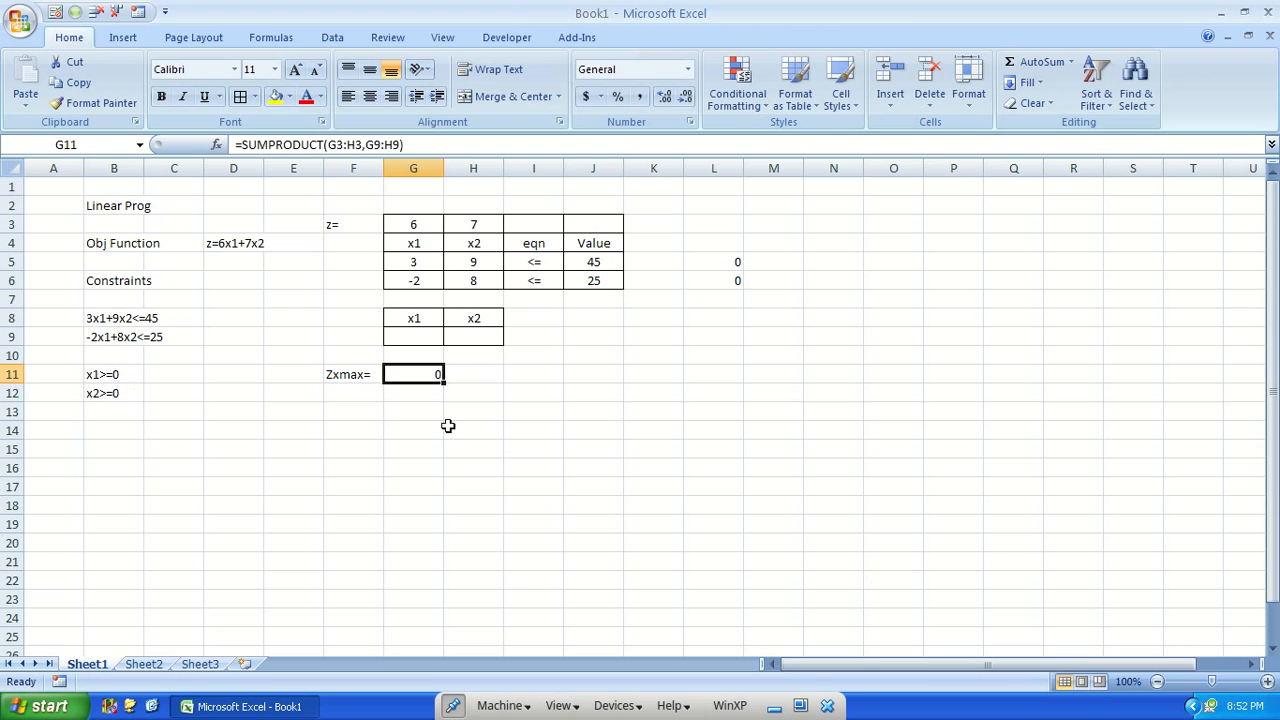
pyautogui.moveTo(414, 263); pyautogui.dragTo(608, 272)
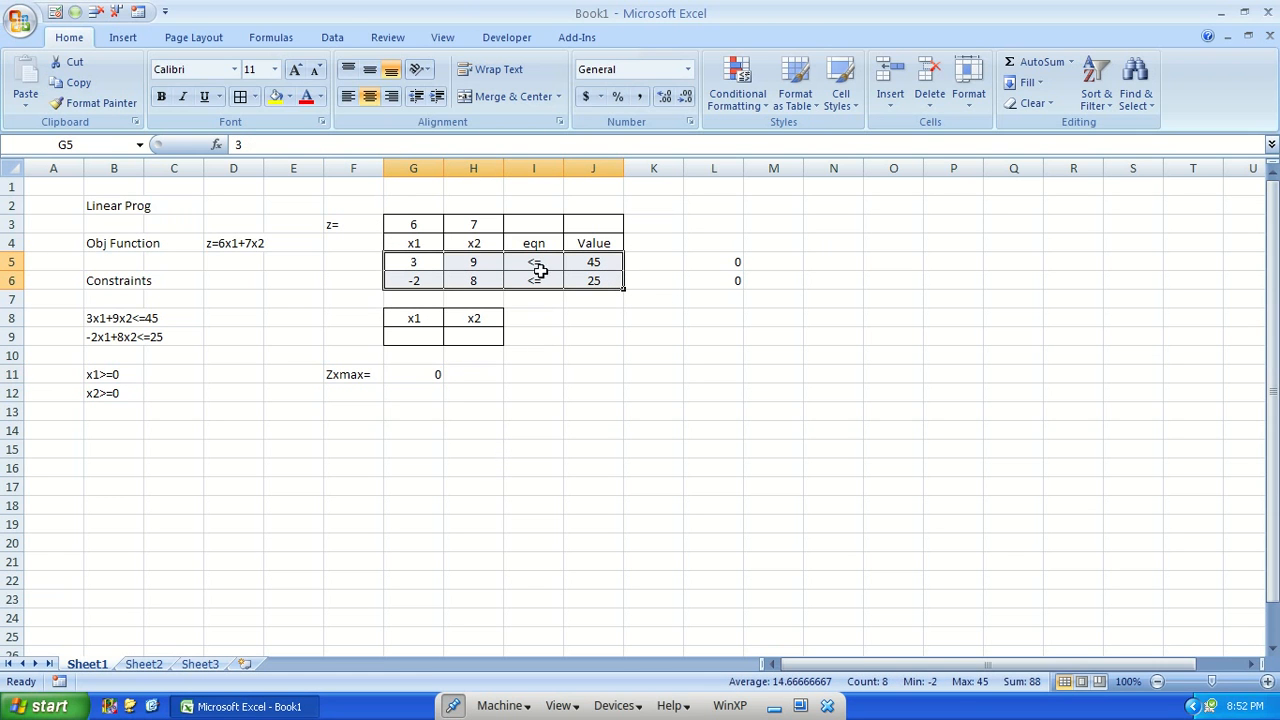
pyautogui.click(425, 374)
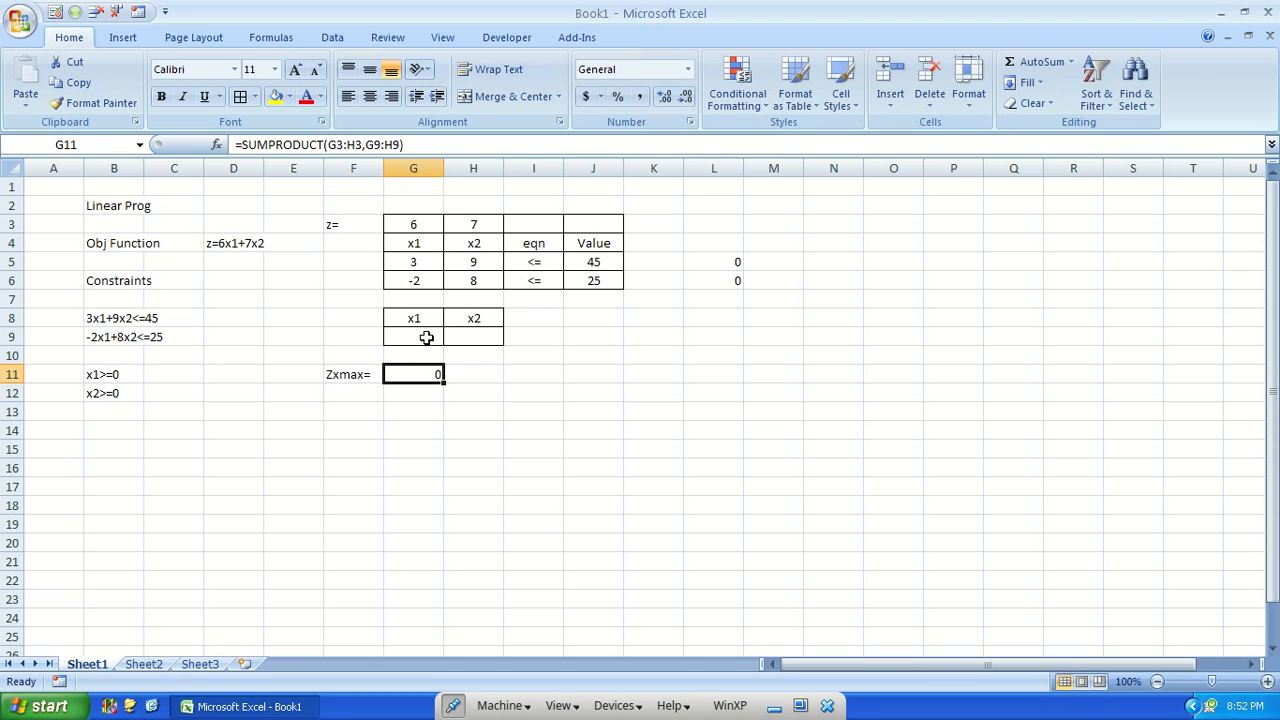
pyautogui.click(780, 280)
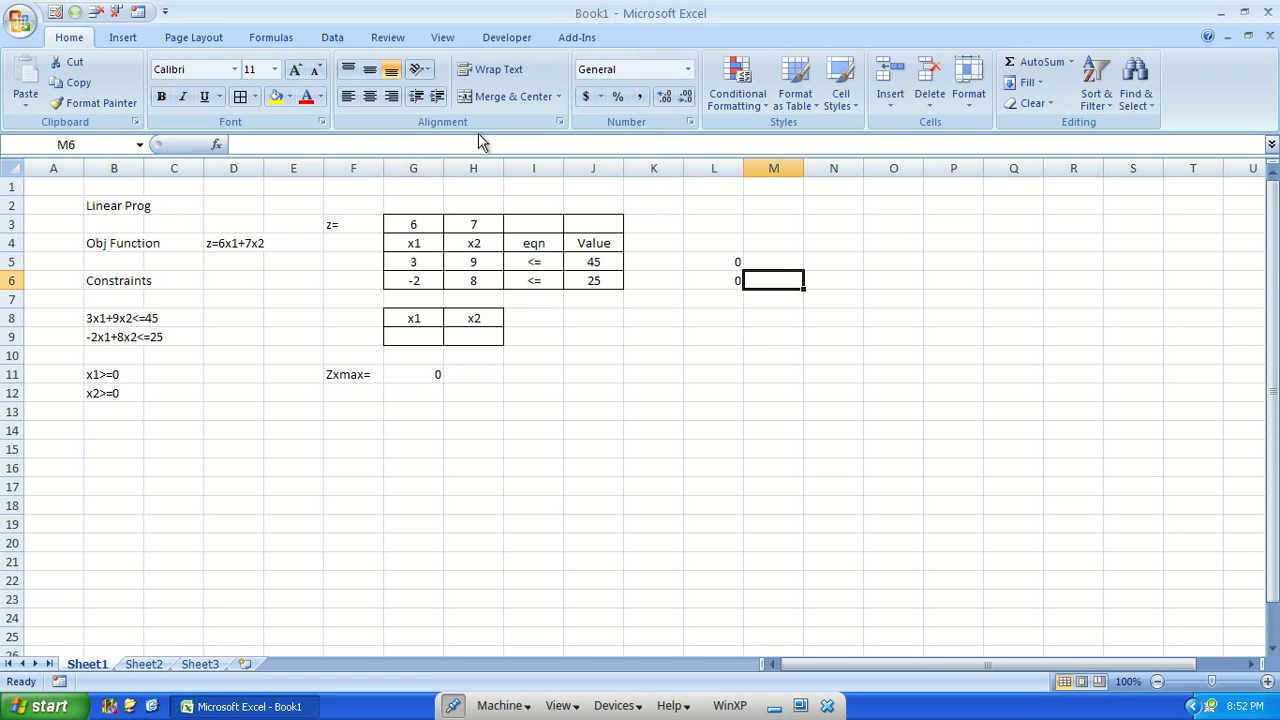
# Open Solver, move its dialog clear of the table and set the target cell to $G$11.
pyautogui.click(333, 37)
pyautogui.click(1135, 83)
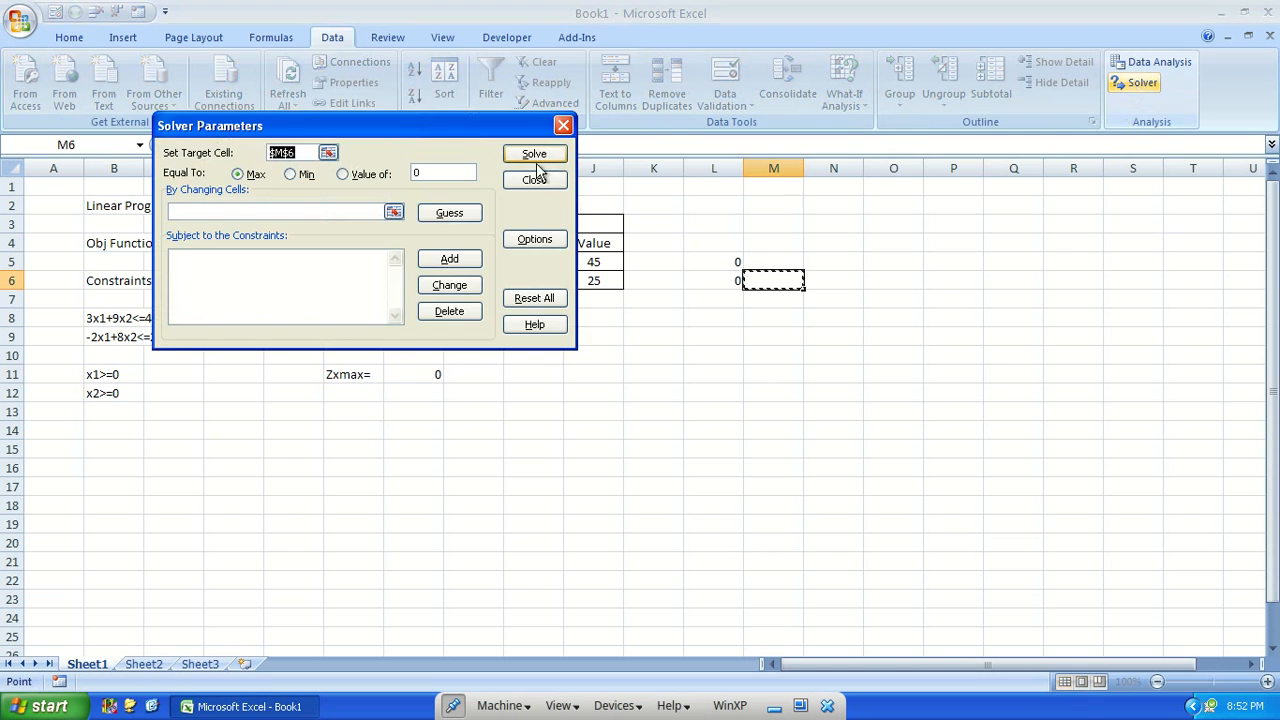
pyautogui.moveTo(469, 121); pyautogui.dragTo(890, 361)
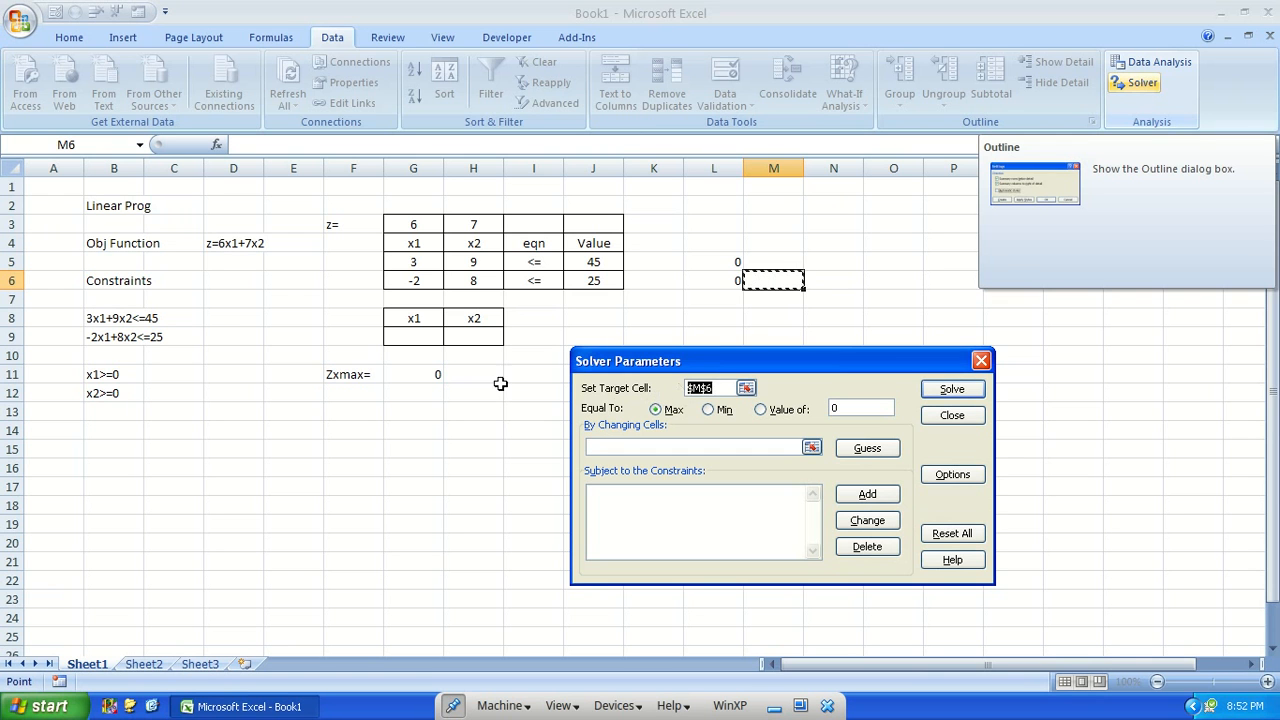
pyautogui.click(392, 372)
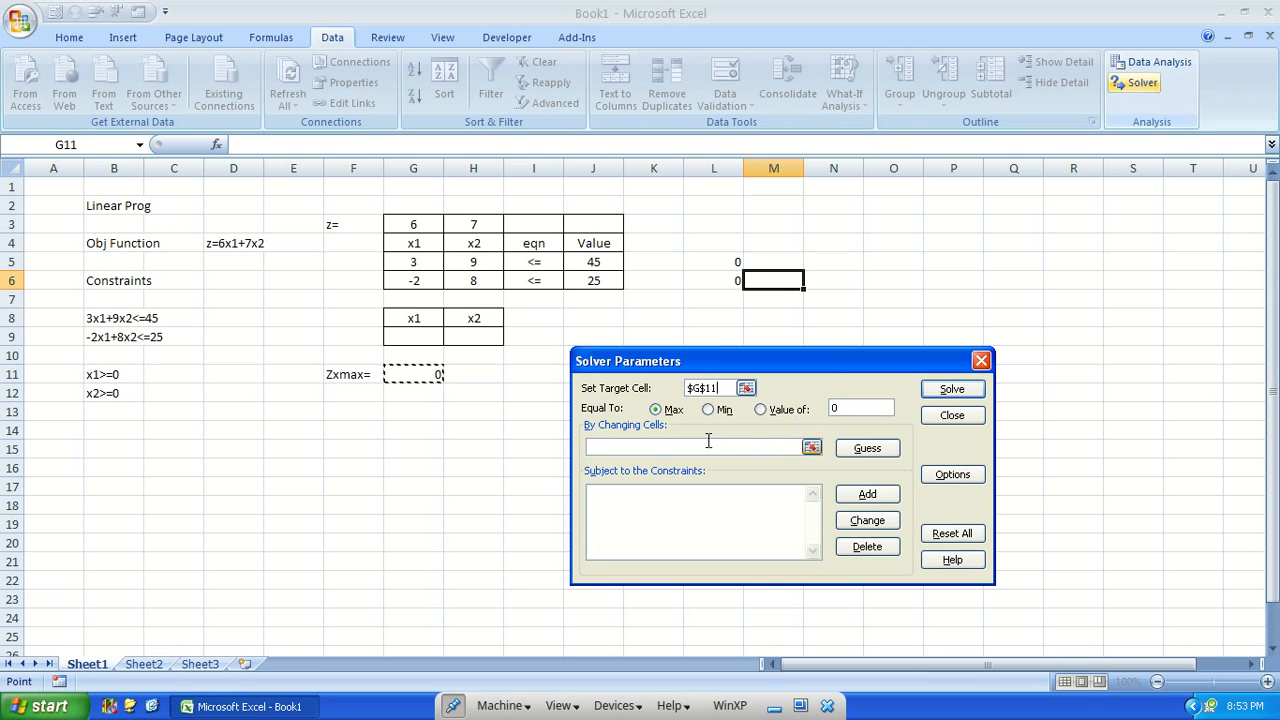
# Set Solver's changing cells to the x1 and x2 value cells $G$9:$H$9.
pyautogui.click(811, 447)
pyautogui.moveTo(414, 336); pyautogui.dragTo(455, 330)
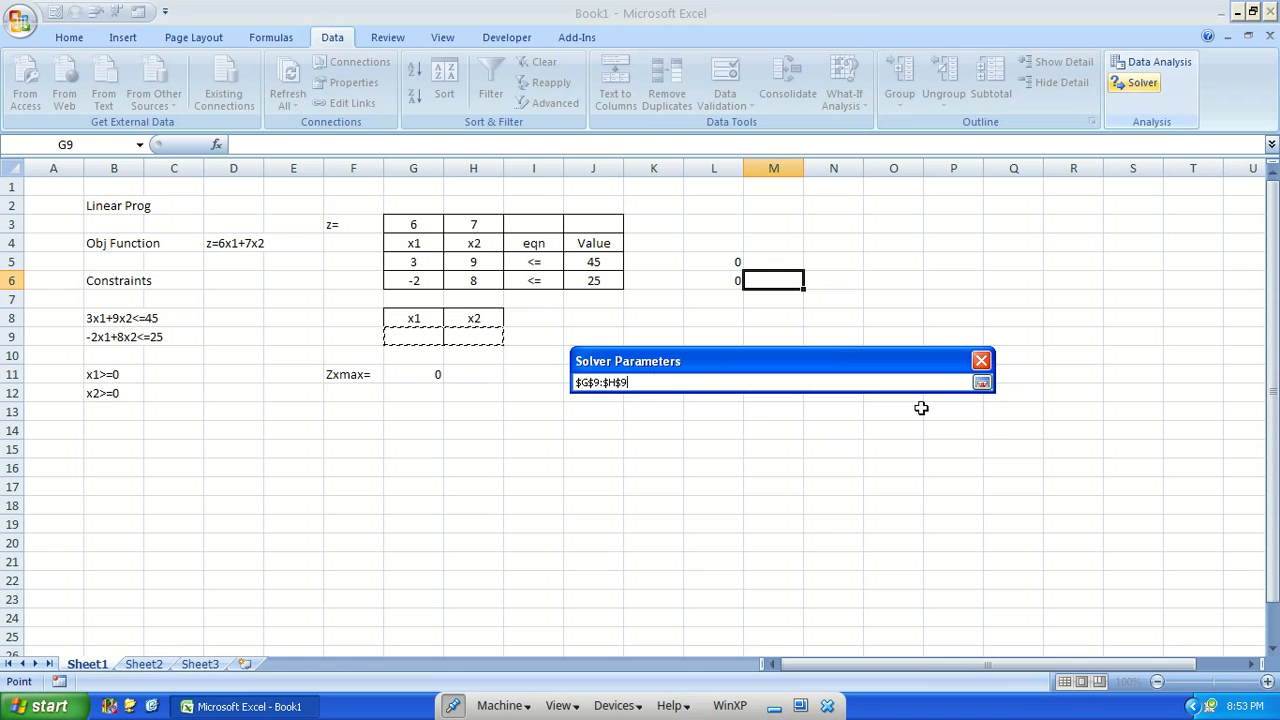
pyautogui.press('Return')
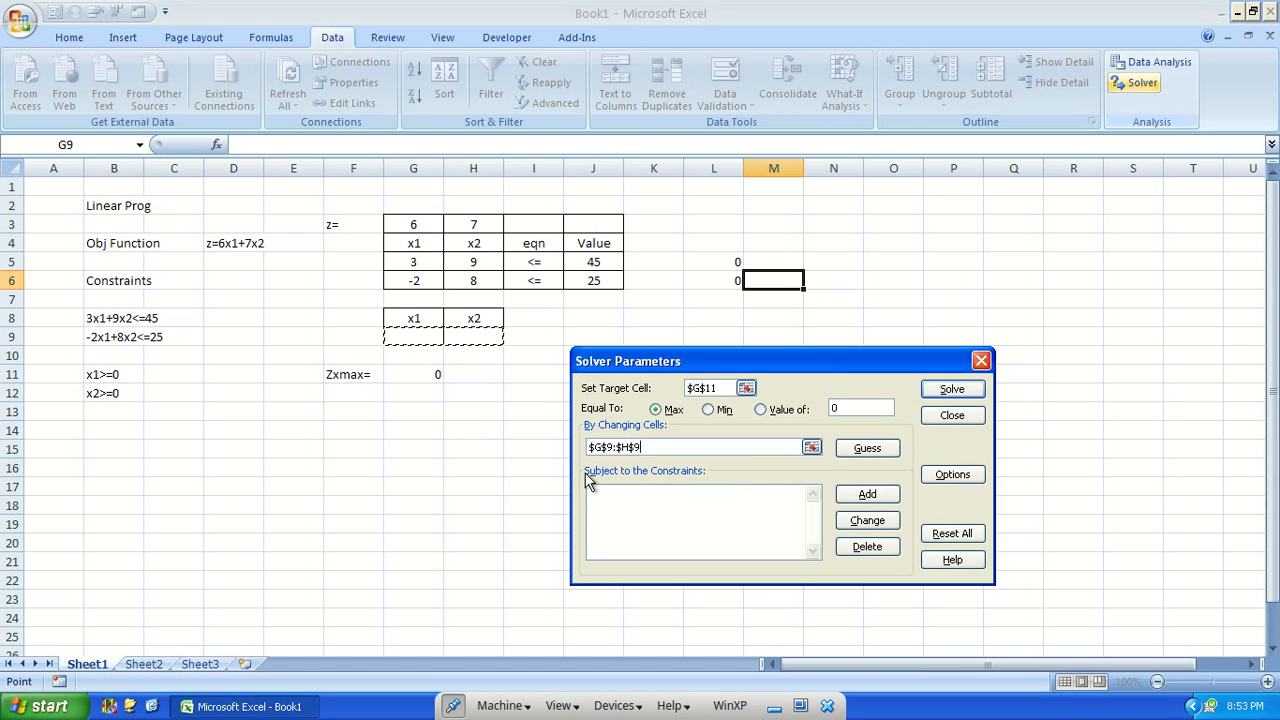
# Add a Solver constraint requiring the first constraint's formula cell $L$5 to be <= its limit $J$5.
pyautogui.click(867, 494)
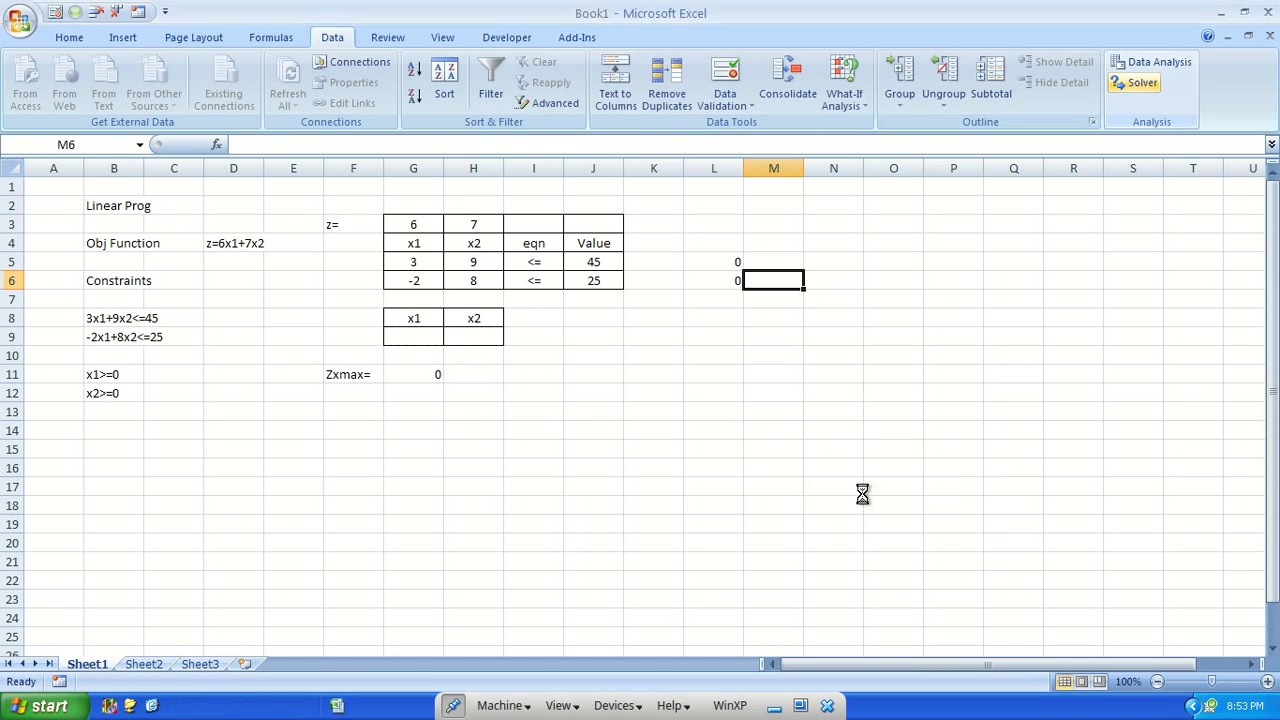
pyautogui.click(728, 262)
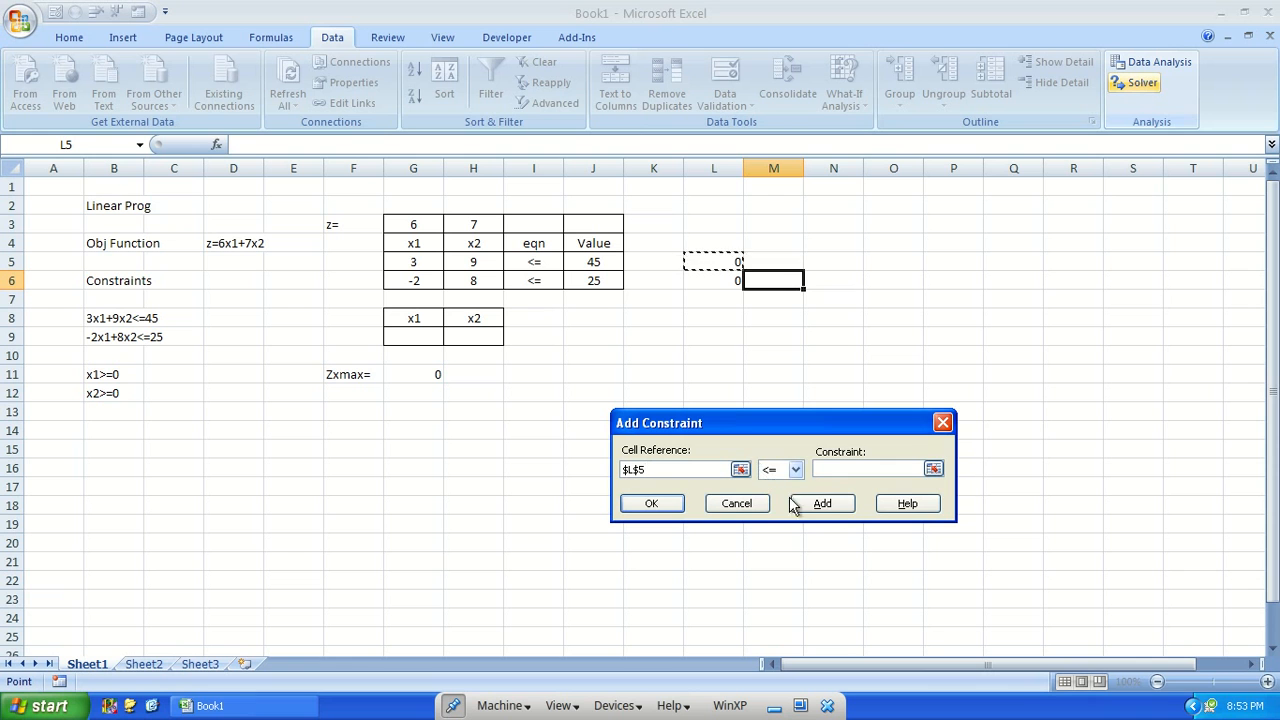
pyautogui.click(838, 468)
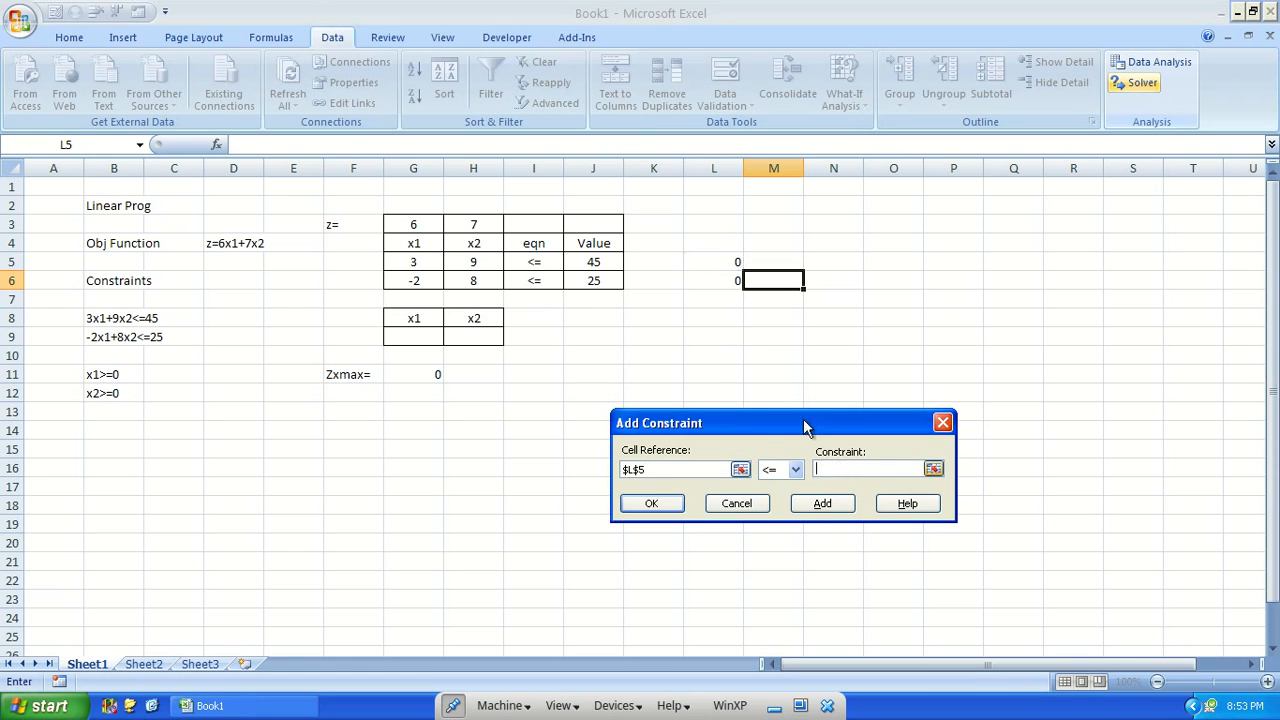
pyautogui.click(612, 263)
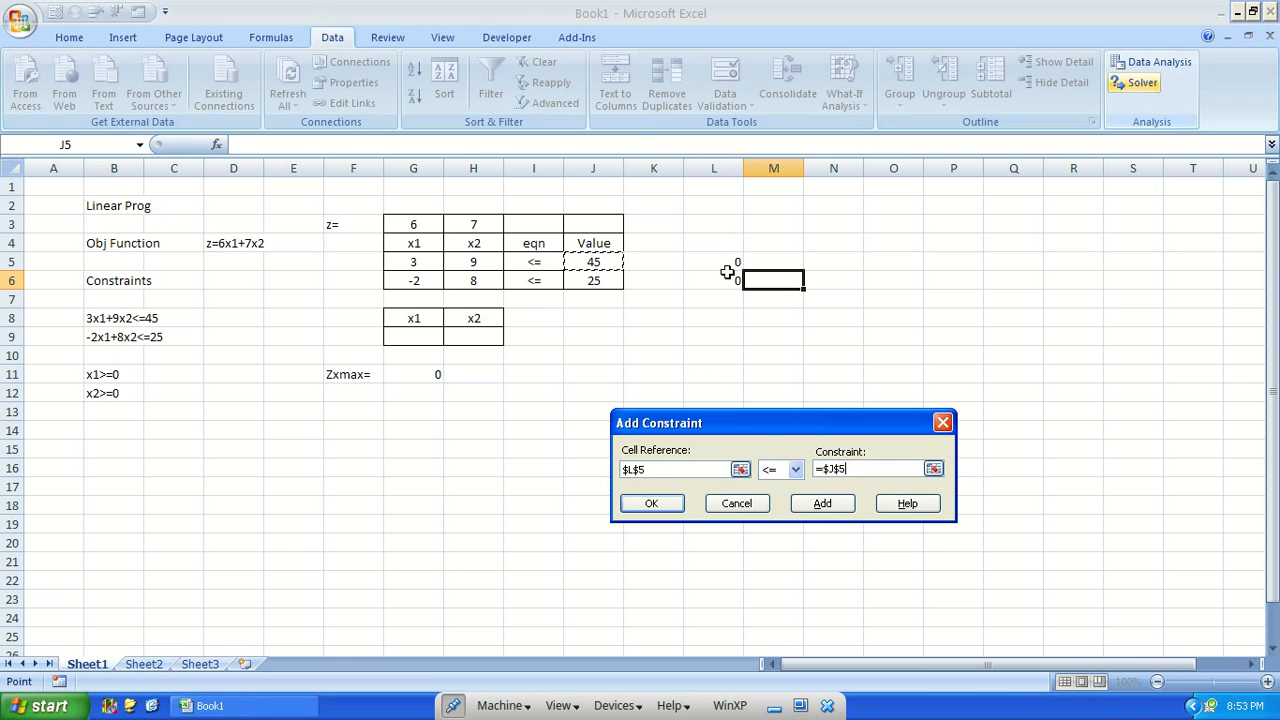
pyautogui.click(823, 505)
# Add the second Solver constraint $L$6 <= $J$6 and return to the Solver parameters.
pyautogui.click(733, 281)
pyautogui.click(815, 472)
pyautogui.click(603, 282)
pyautogui.click(651, 503)
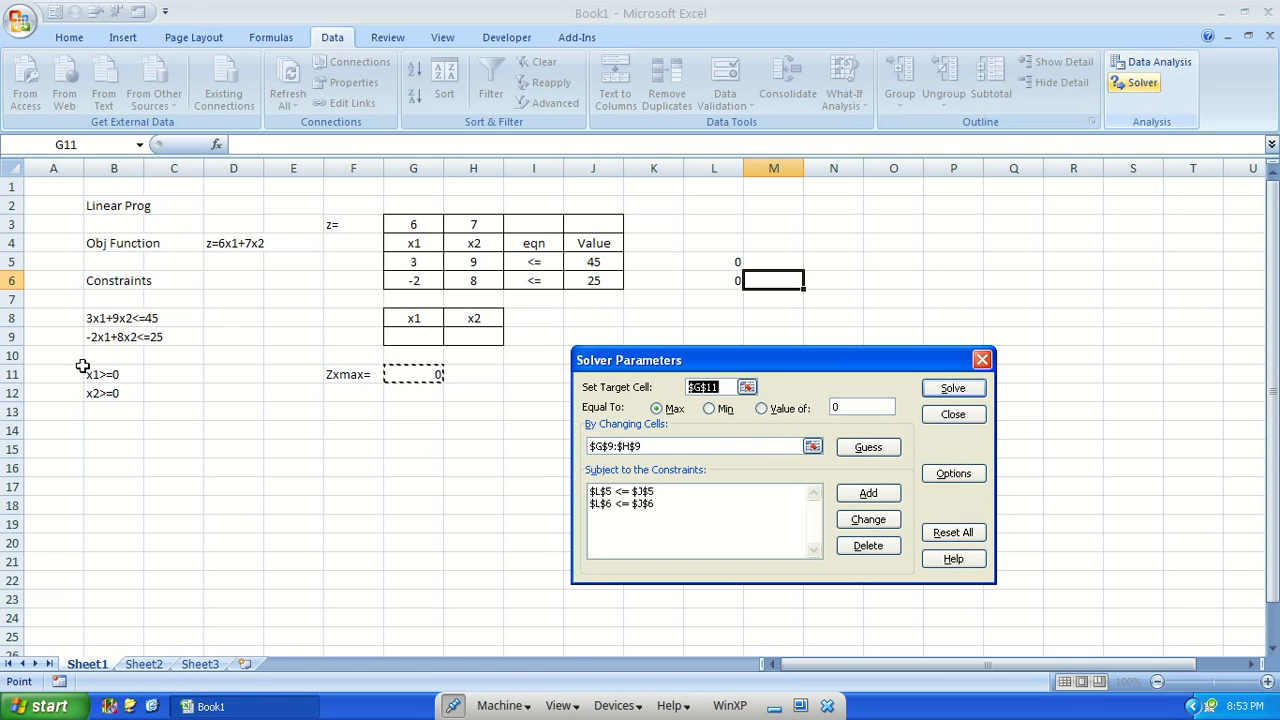
# Turn on Assume Linear Model and Assume Non-Negative in the Solver options.
pyautogui.click(941, 474)
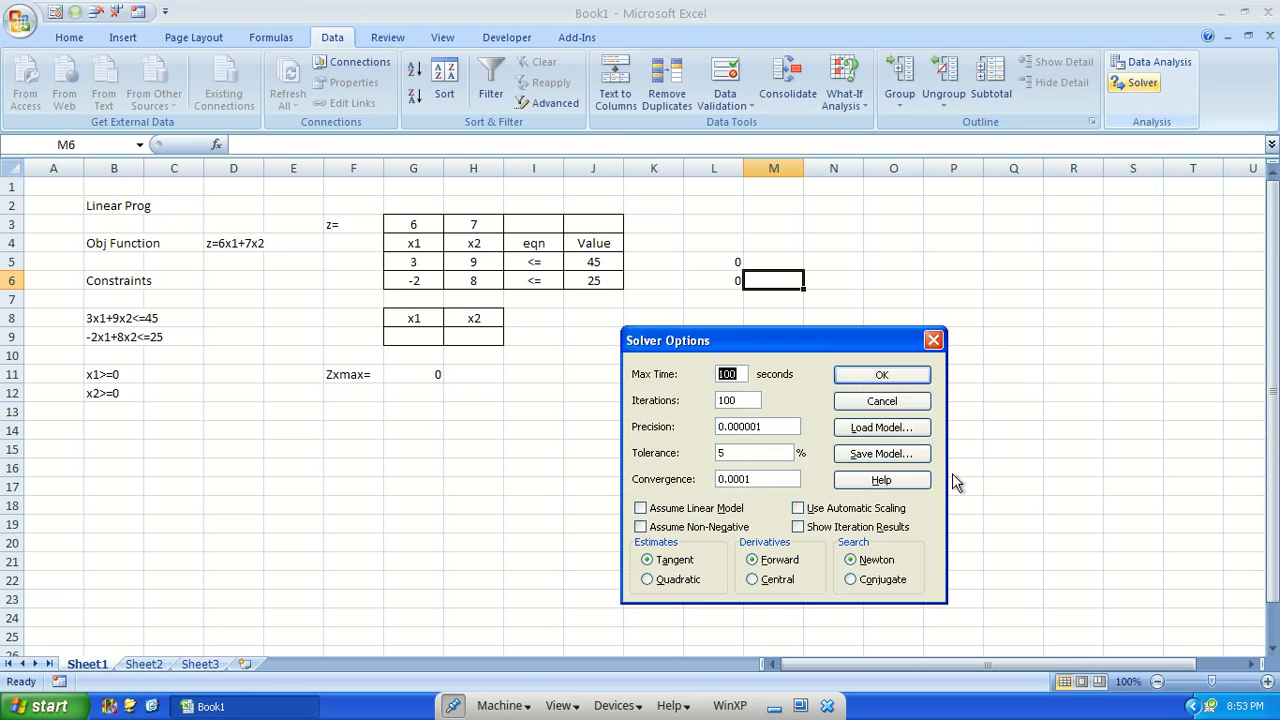
pyautogui.click(660, 509)
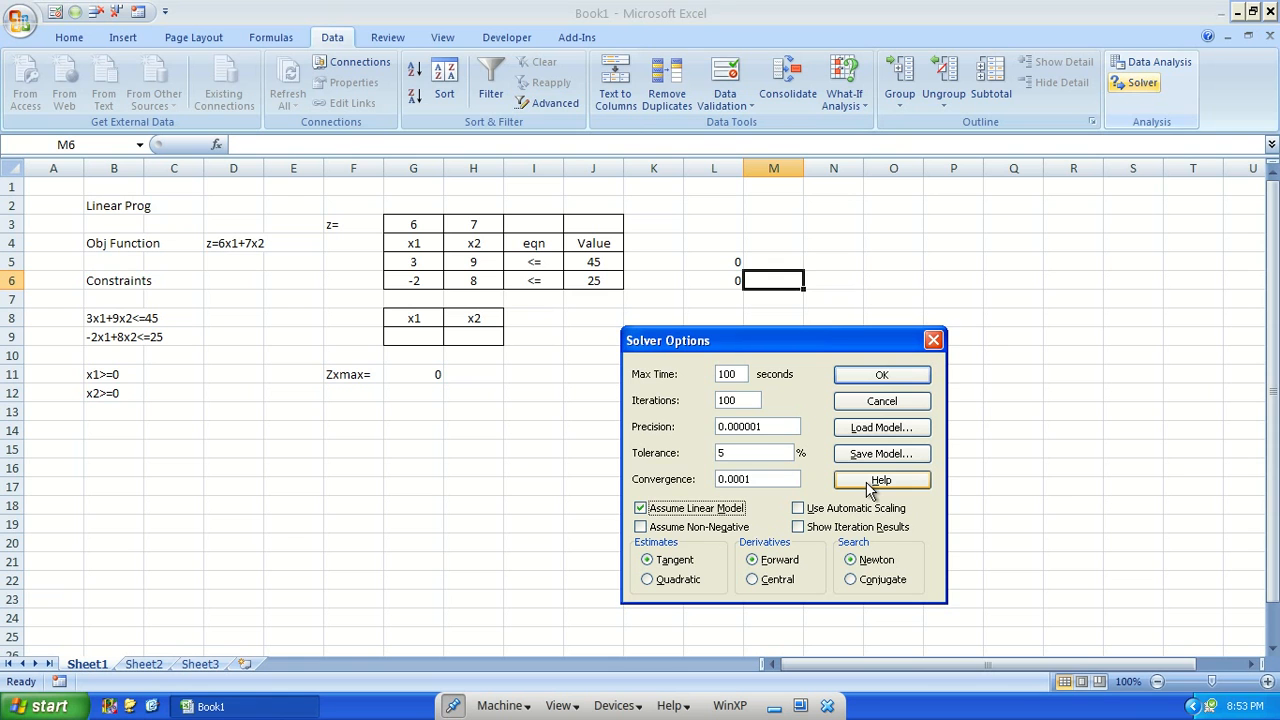
pyautogui.click(668, 527)
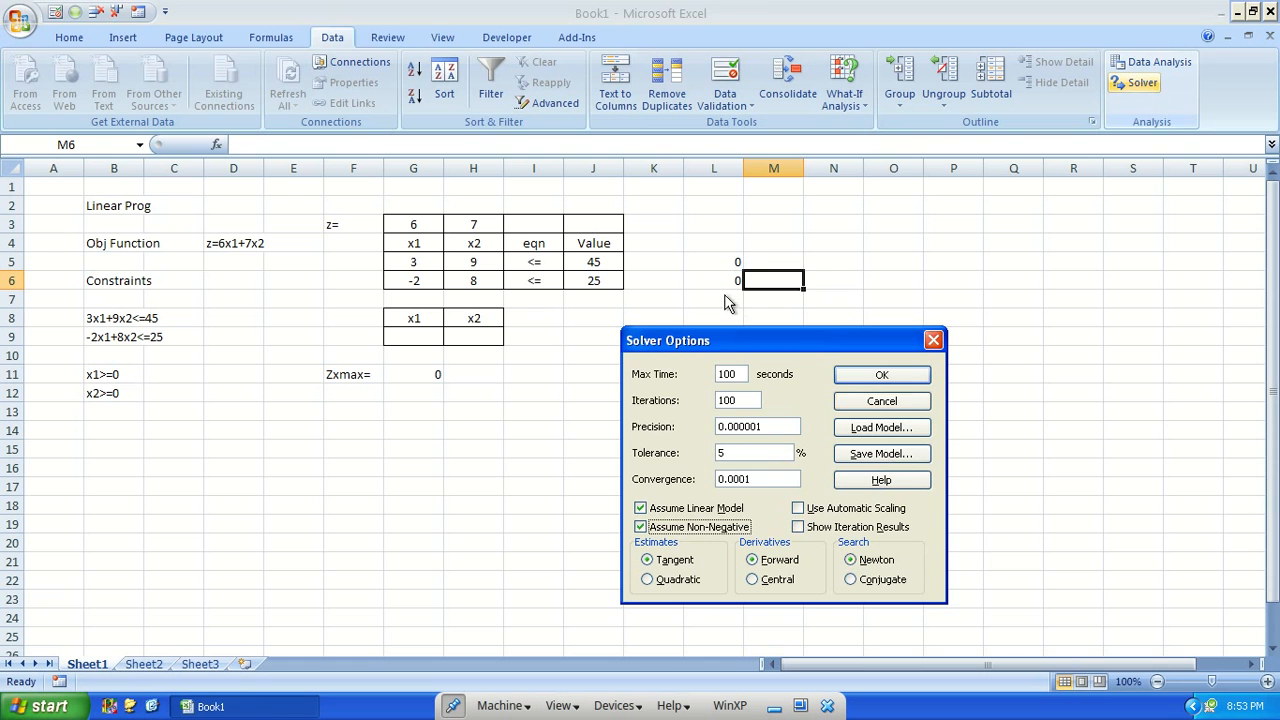
pyautogui.click(842, 378)
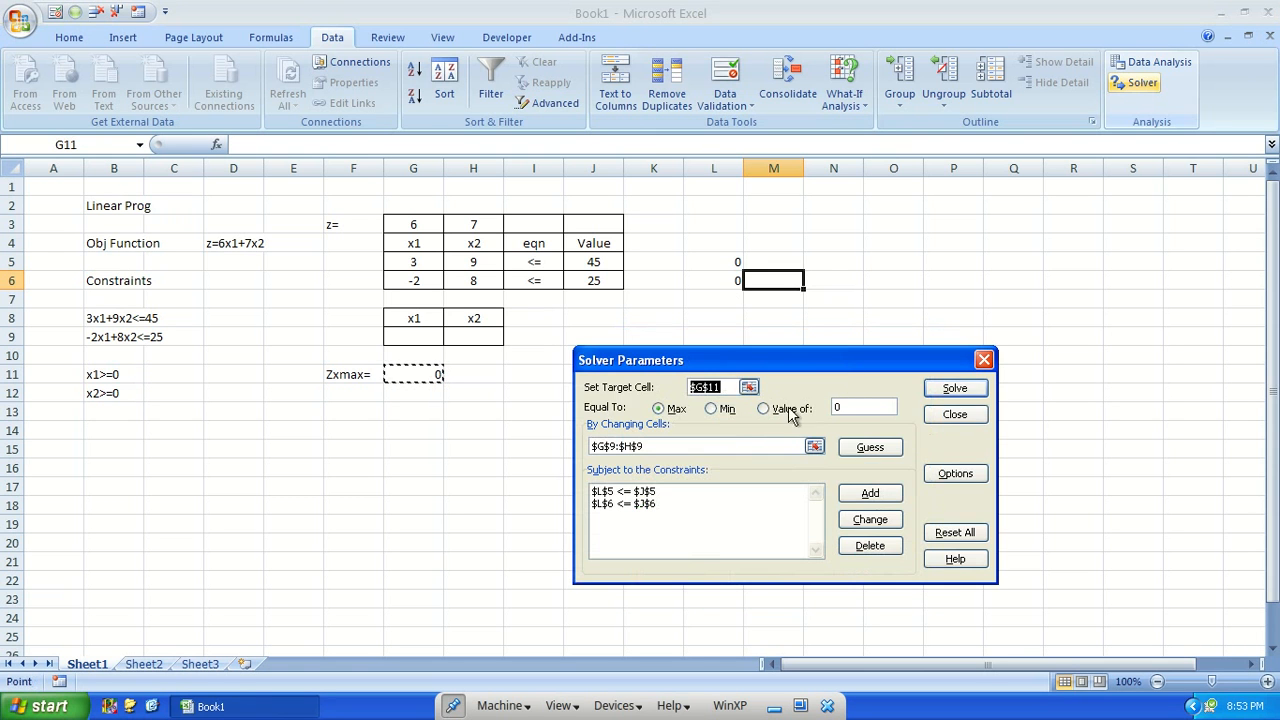
# Solve the model, keep the Solver solution and generate a Sensitivity report.
pyautogui.click(952, 390)
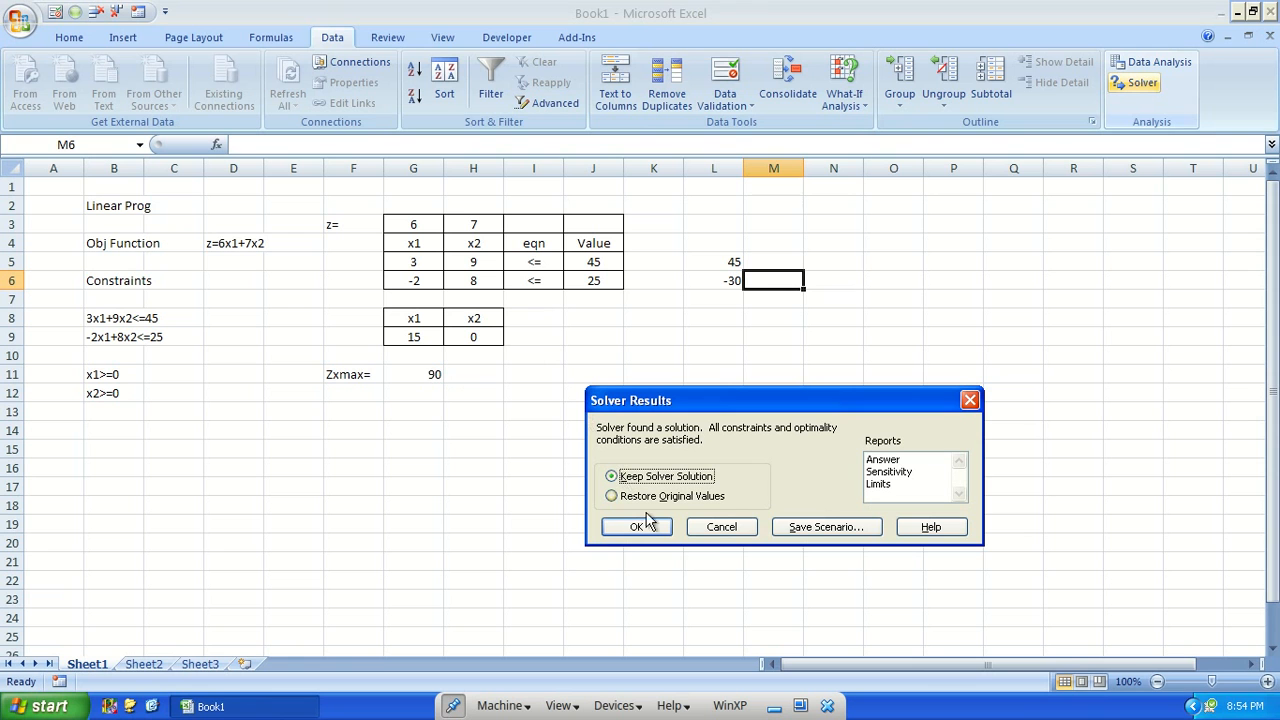
pyautogui.click(897, 472)
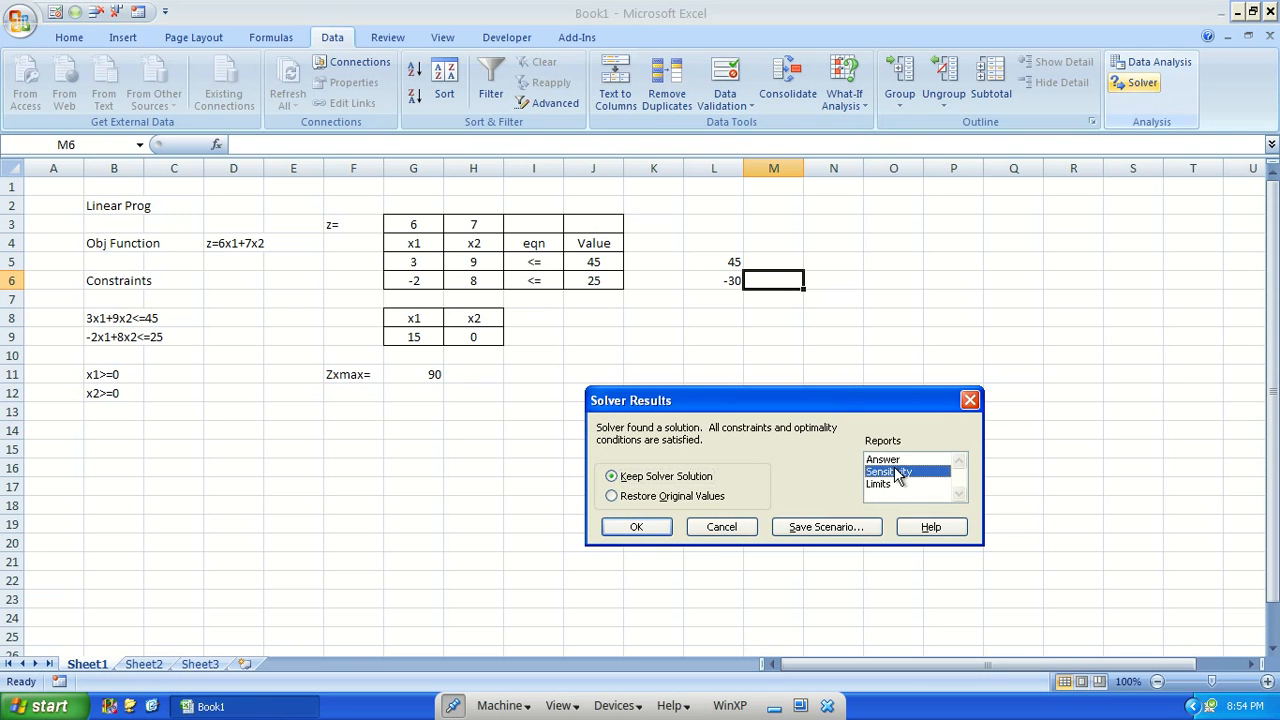
pyautogui.click(634, 527)
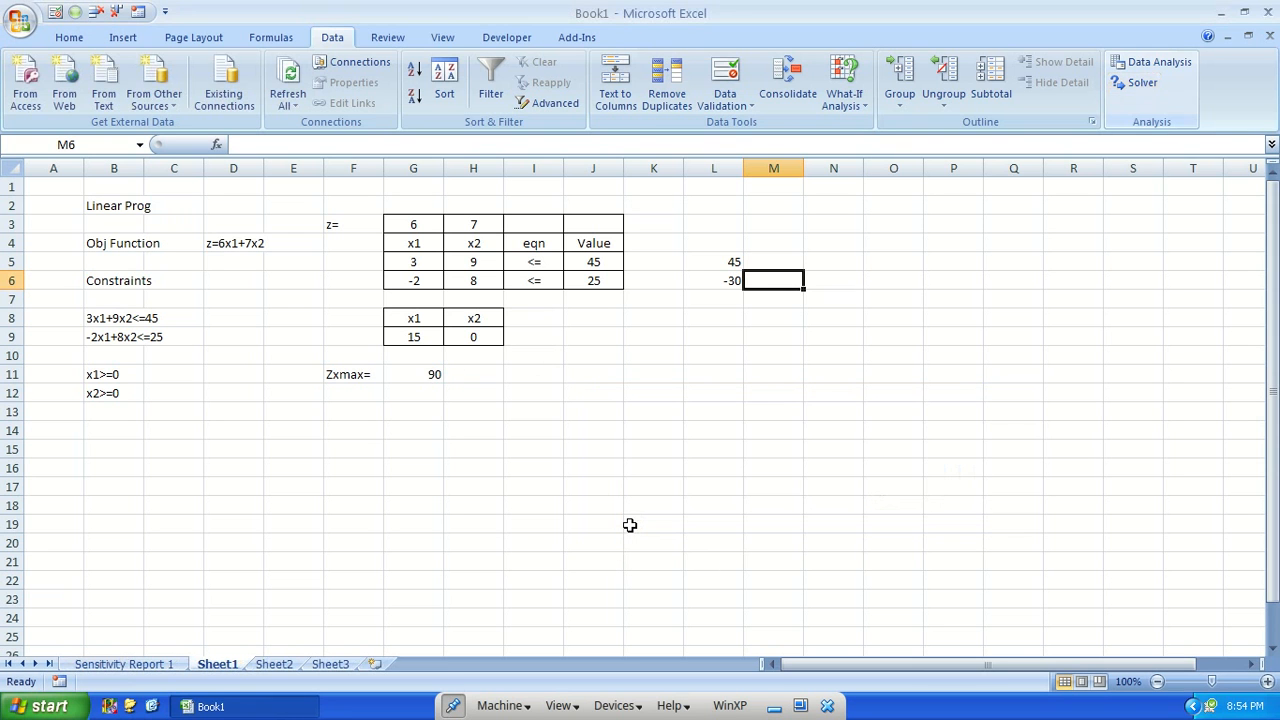
# Examine the constraint rows in Sensitivity Report 1, including the shadow prices, and return to Sheet1.
pyautogui.click(155, 665)
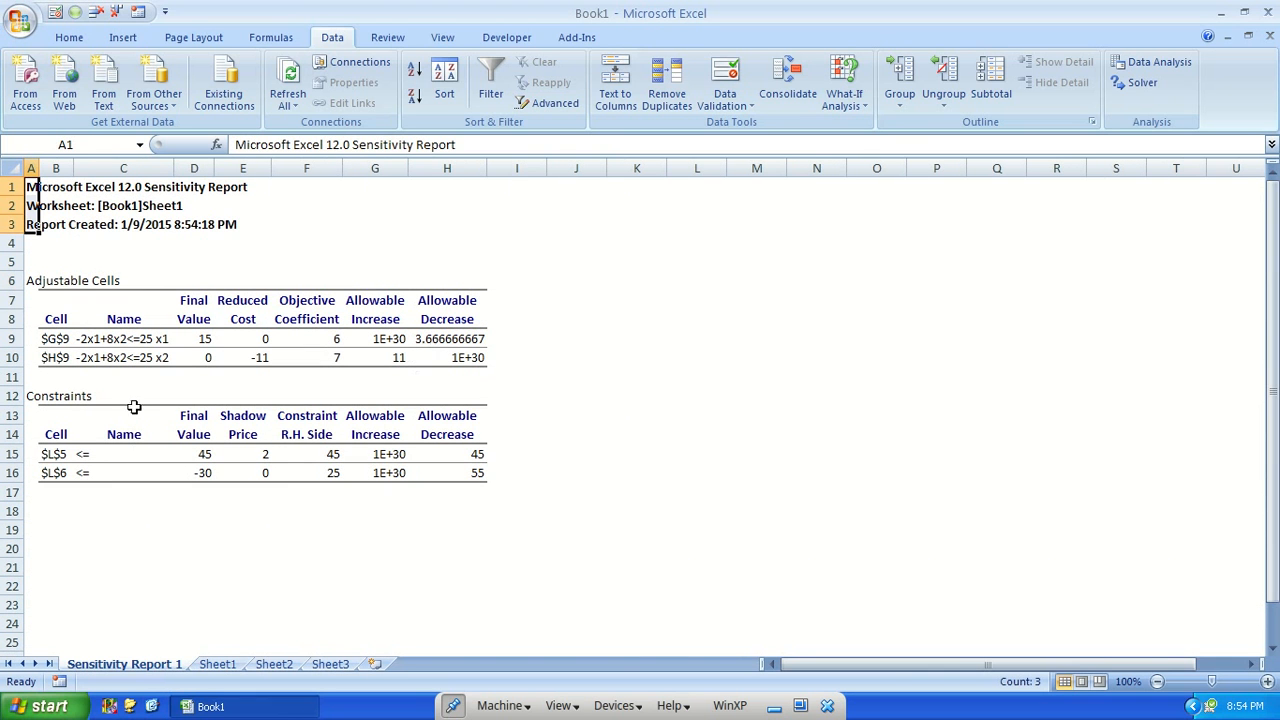
pyautogui.moveTo(80, 451); pyautogui.dragTo(437, 469)
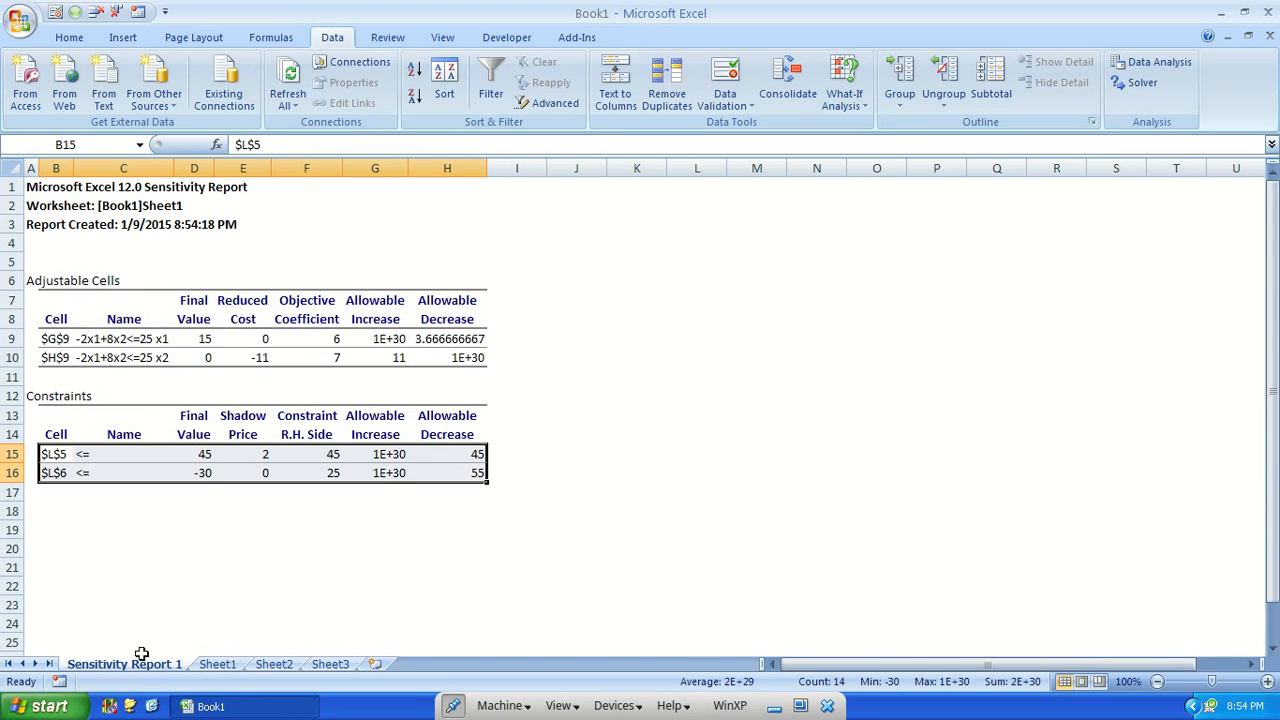
pyautogui.click(214, 664)
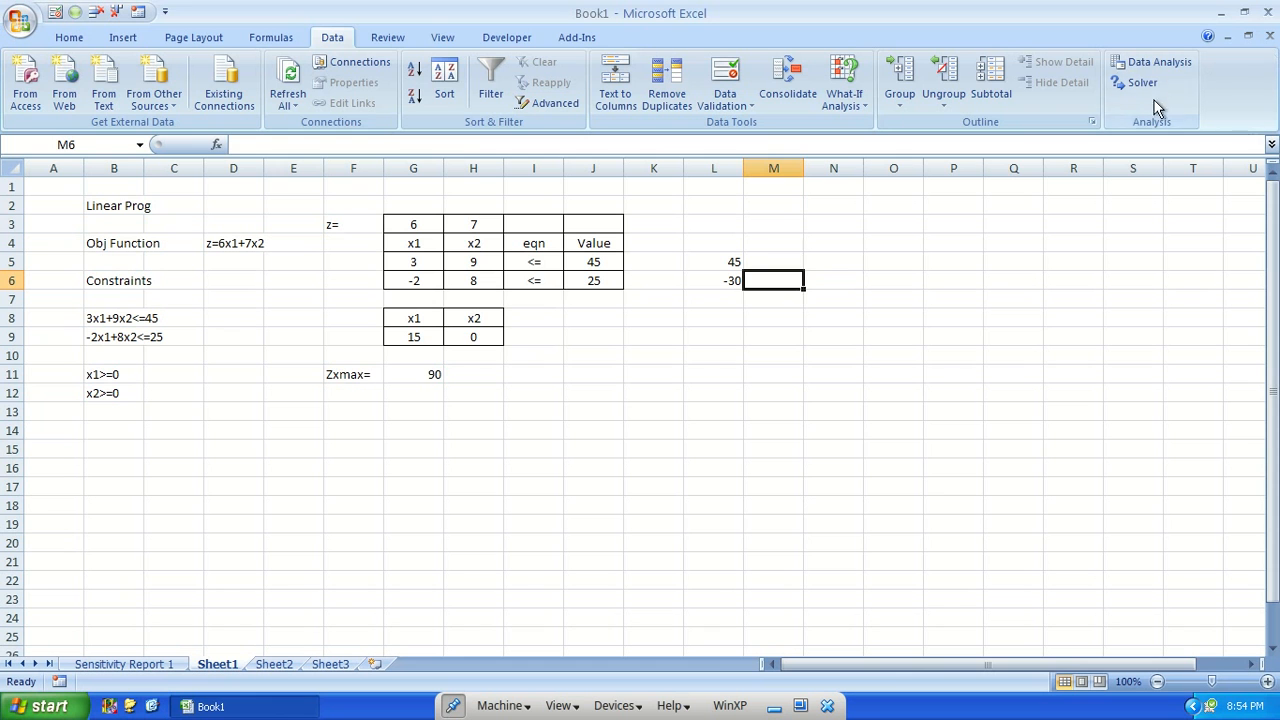
pyautogui.click(1155, 63)
pyautogui.click(923, 415)
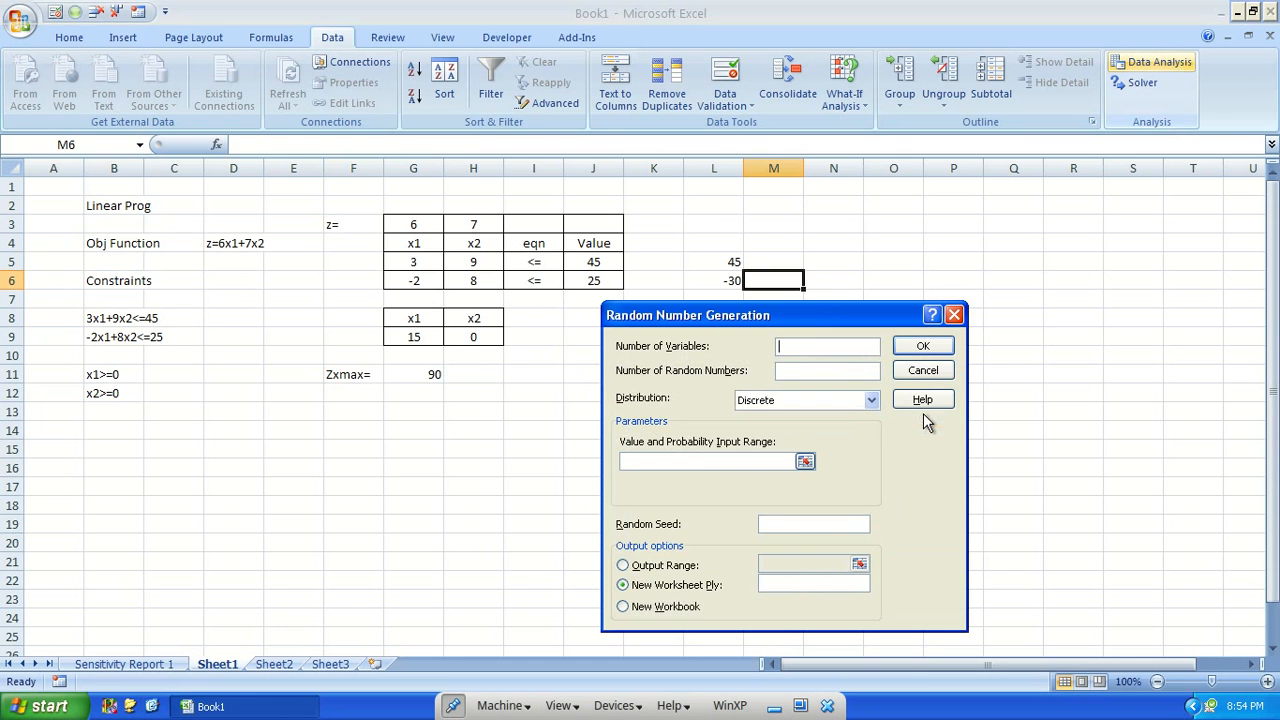
pyautogui.click(922, 371)
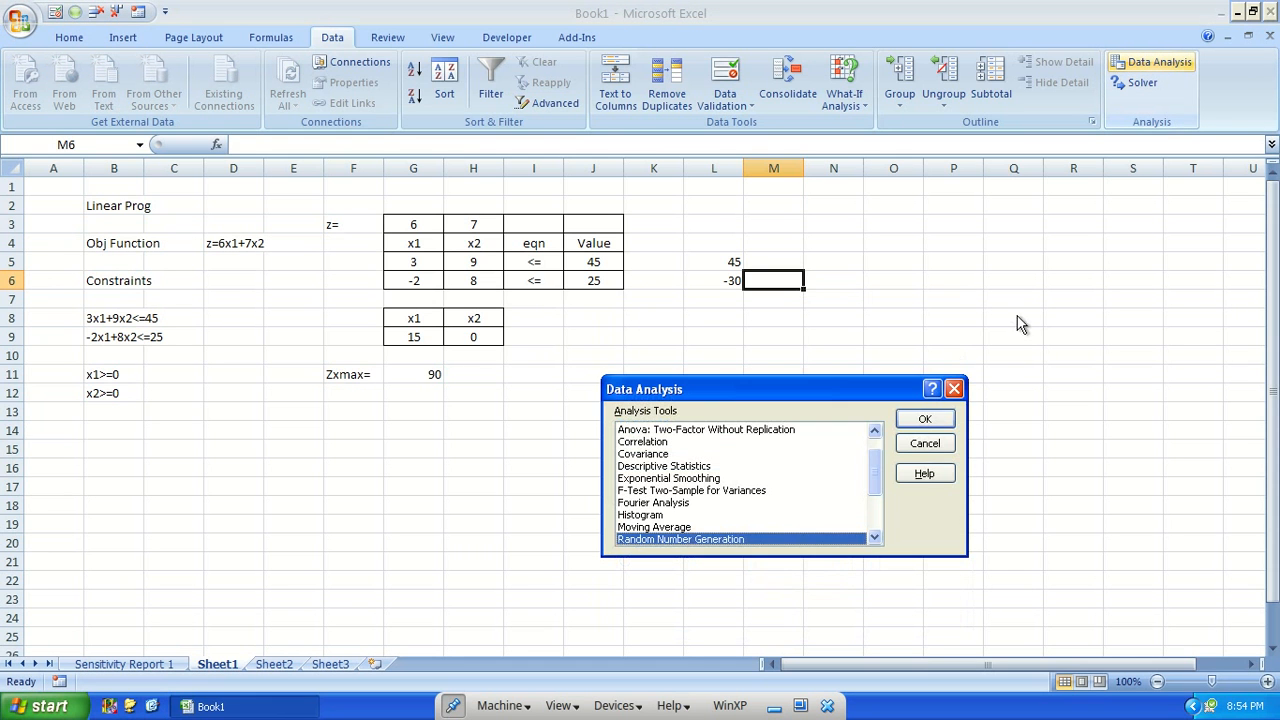
pyautogui.click(957, 389)
# Run Solver again with the same parameters, keep the solution and generate only an Answer report.
pyautogui.click(1142, 84)
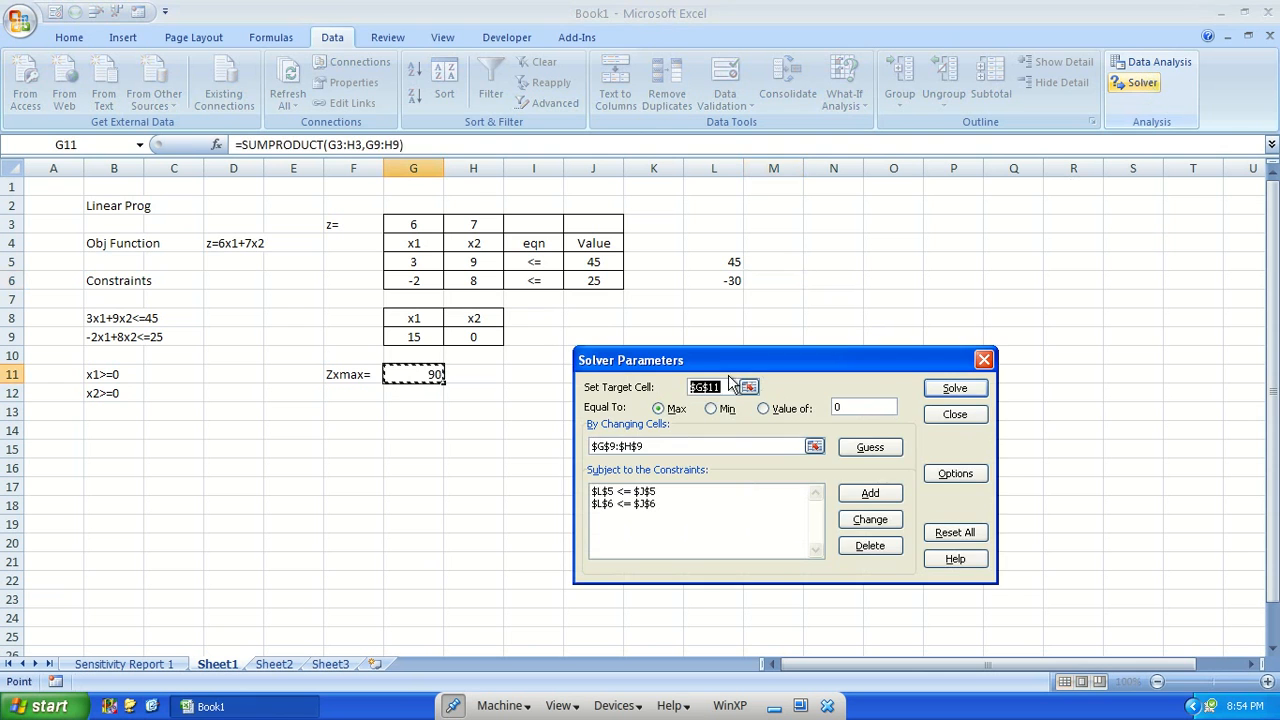
pyautogui.click(955, 388)
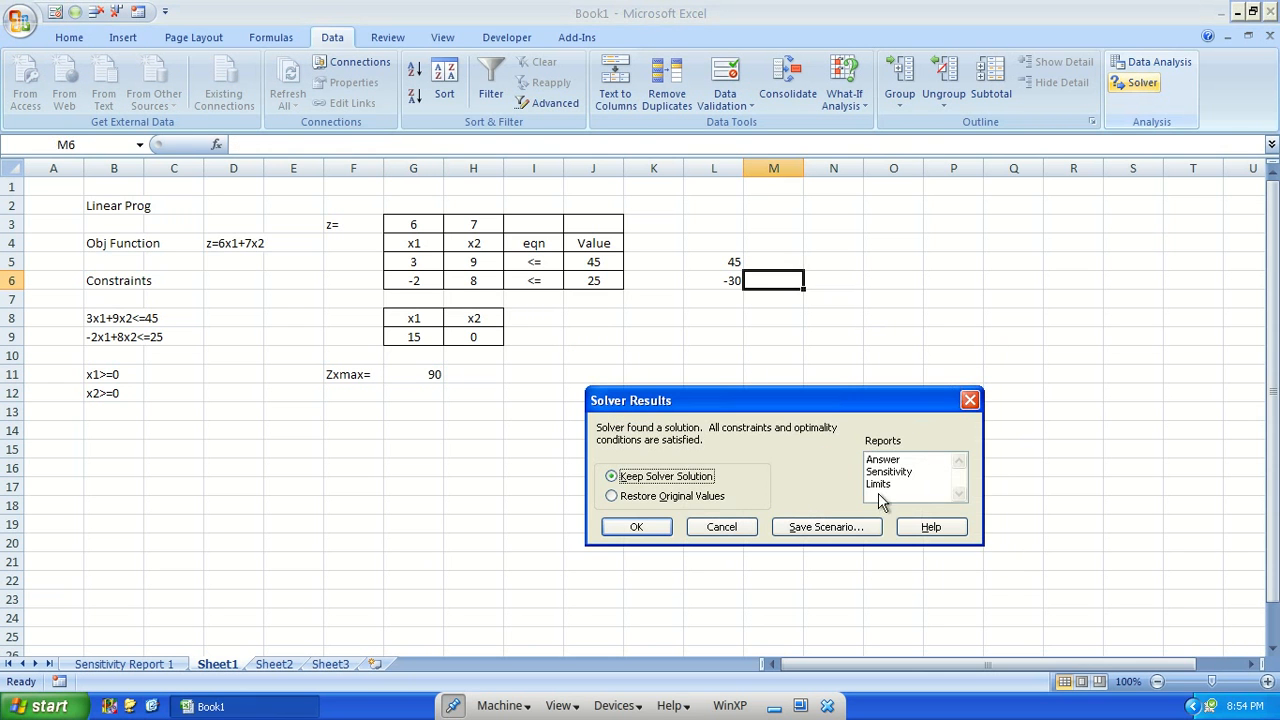
pyautogui.click(887, 484)
pyautogui.keyDown('ctrl'); pyautogui.click(896, 459); pyautogui.keyUp('ctrl')
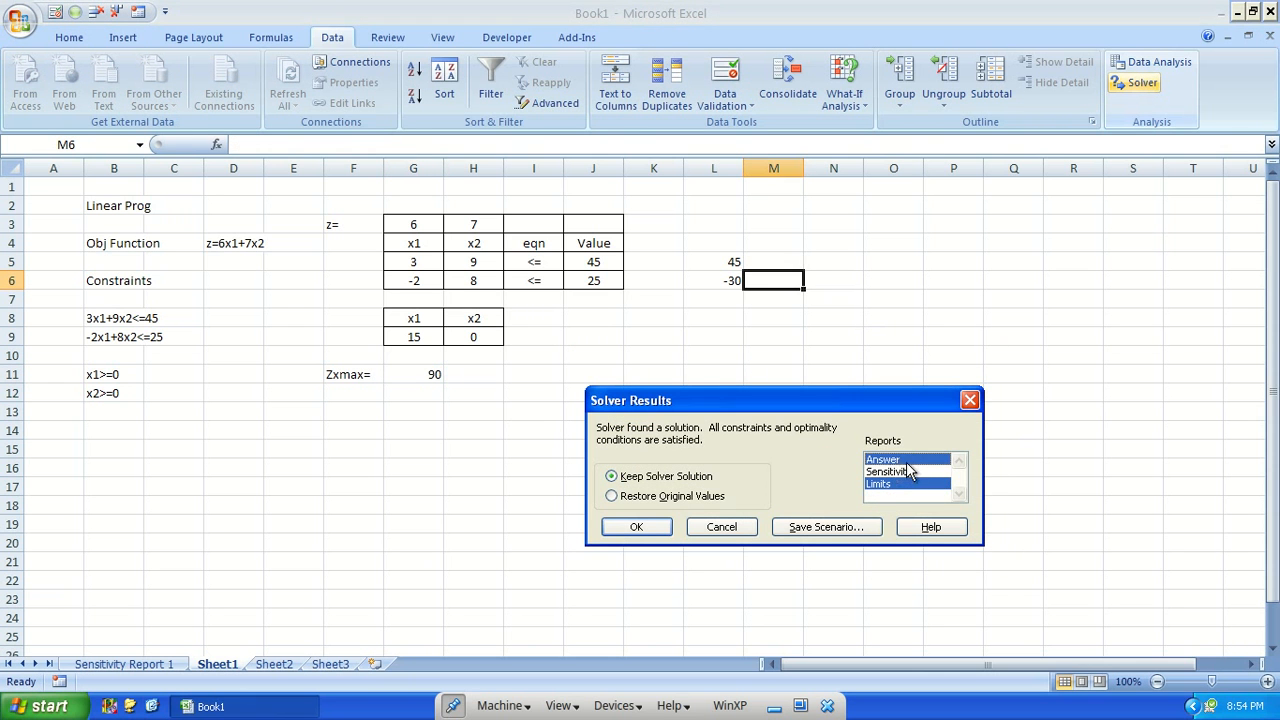
pyautogui.keyDown('ctrl'); pyautogui.click(884, 488); pyautogui.keyUp('ctrl')
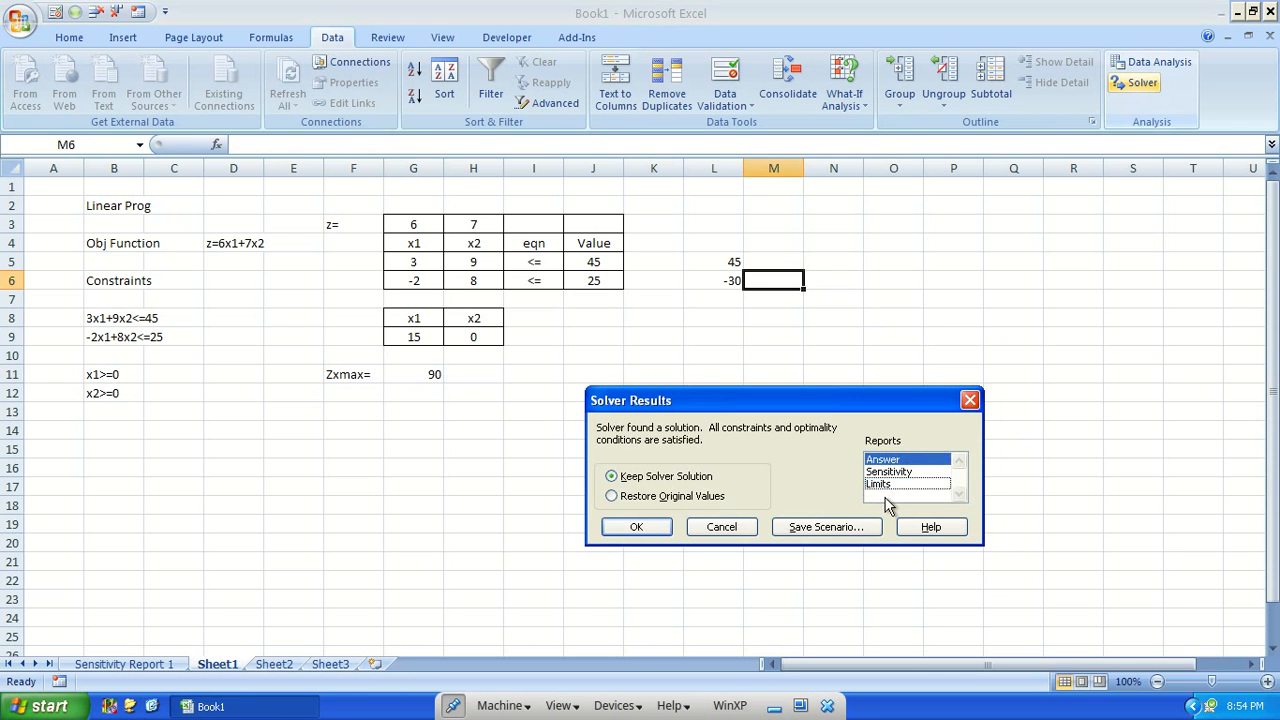
pyautogui.click(655, 527)
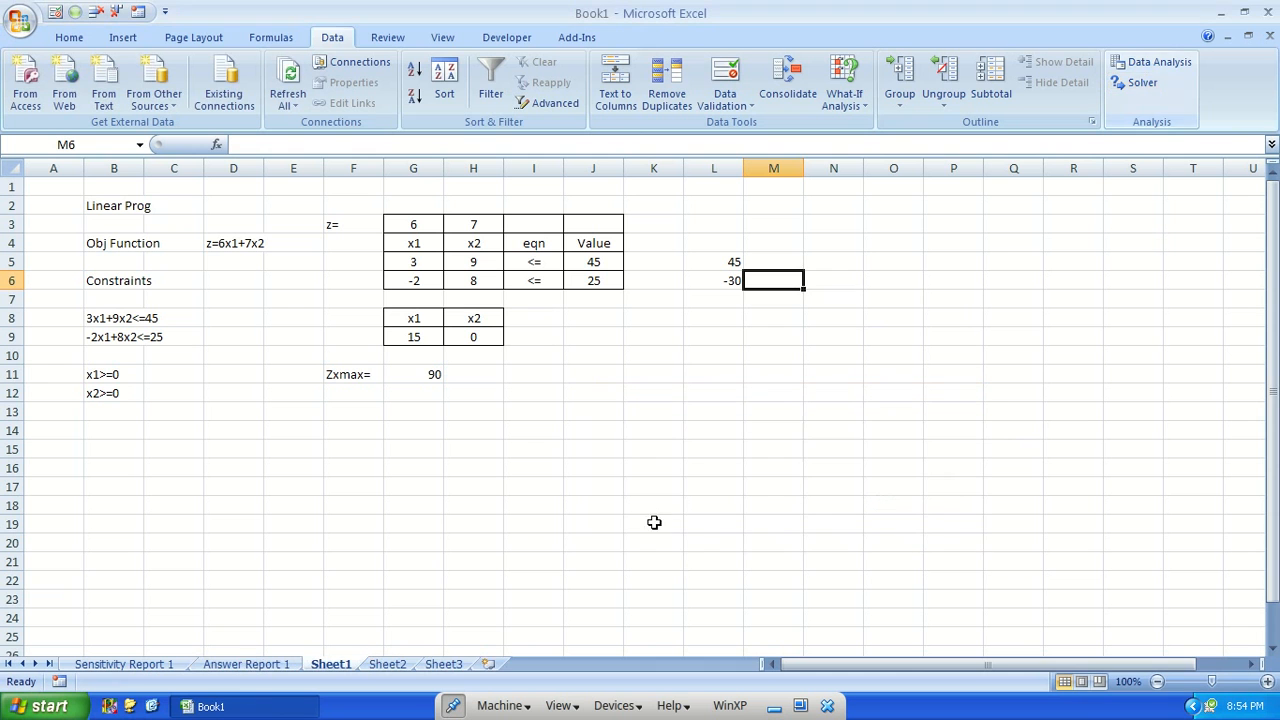
# Examine the target cell, adjustable cells, and constraint values and slack in Answer Report 1.
pyautogui.click(246, 664)
pyautogui.click(92, 320)
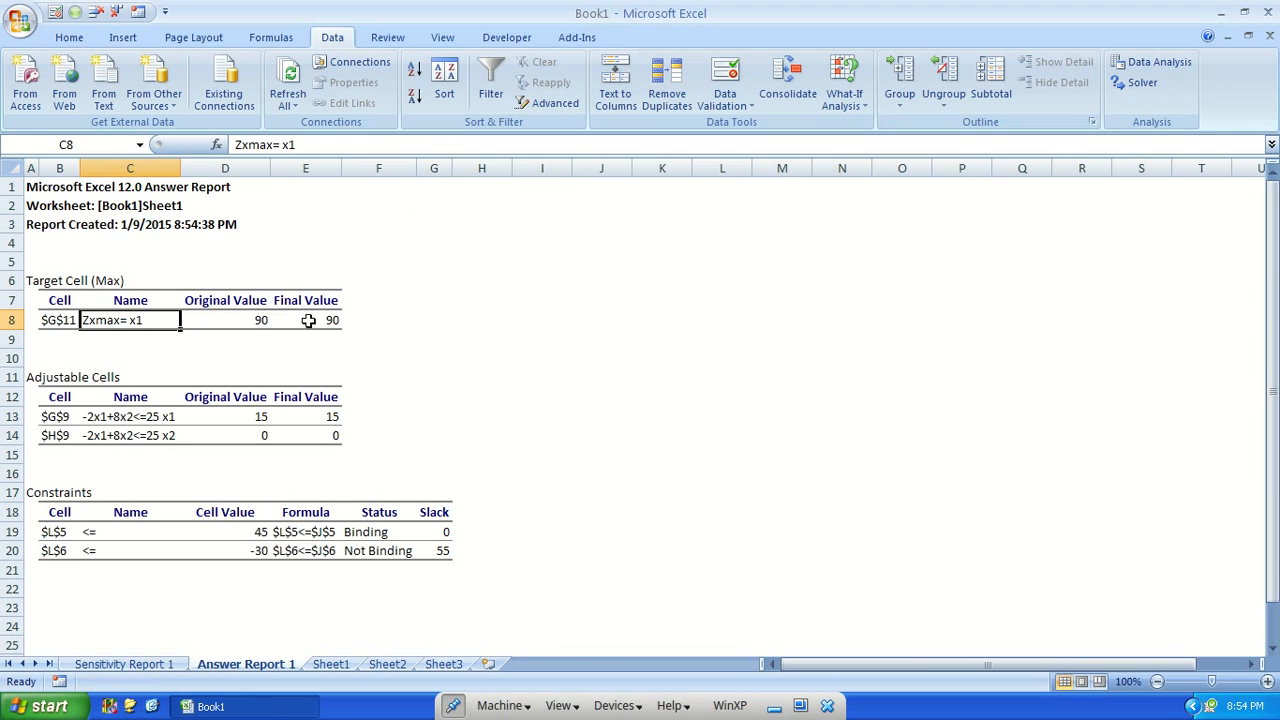
pyautogui.moveTo(57, 416); pyautogui.dragTo(313, 428)
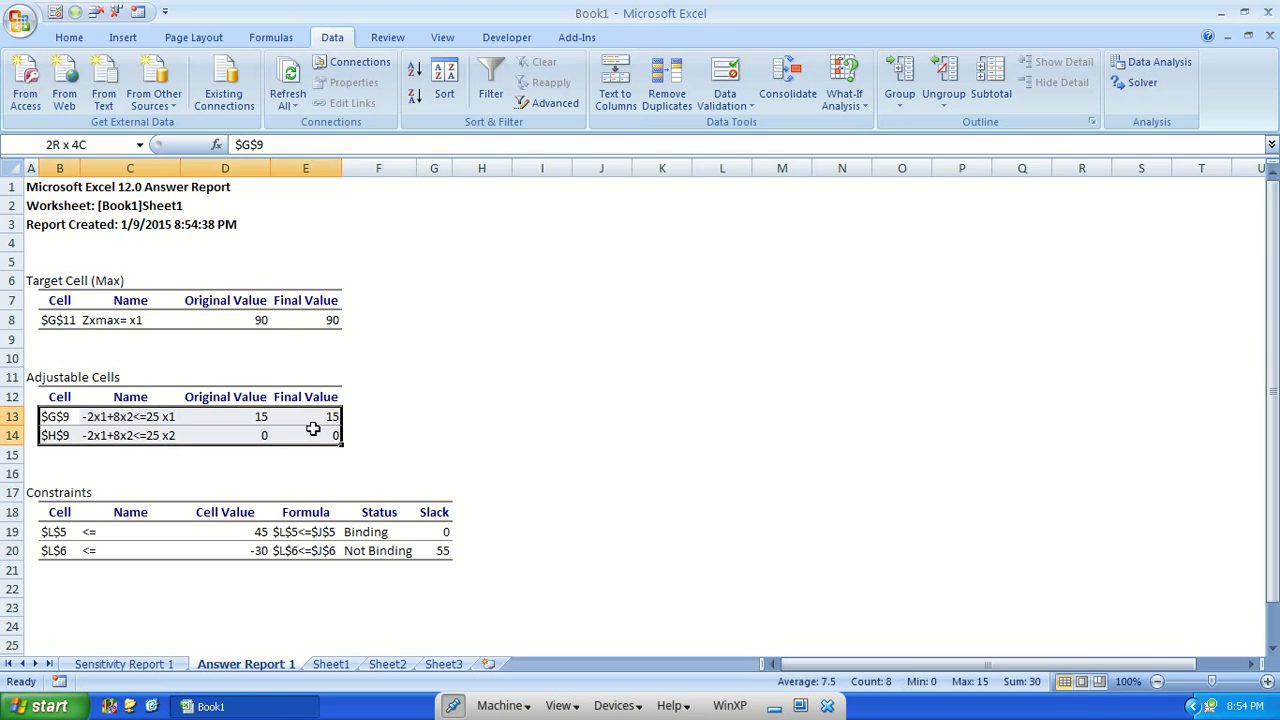
pyautogui.click(248, 531)
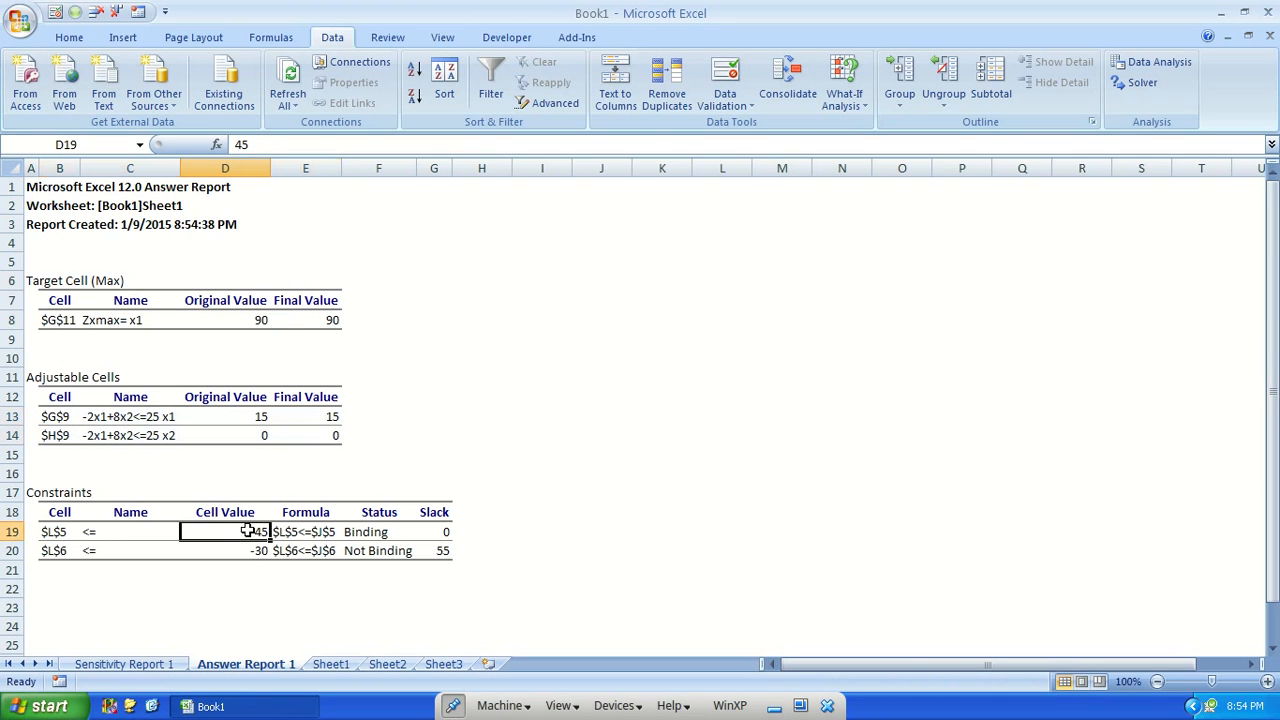
pyautogui.click(257, 551)
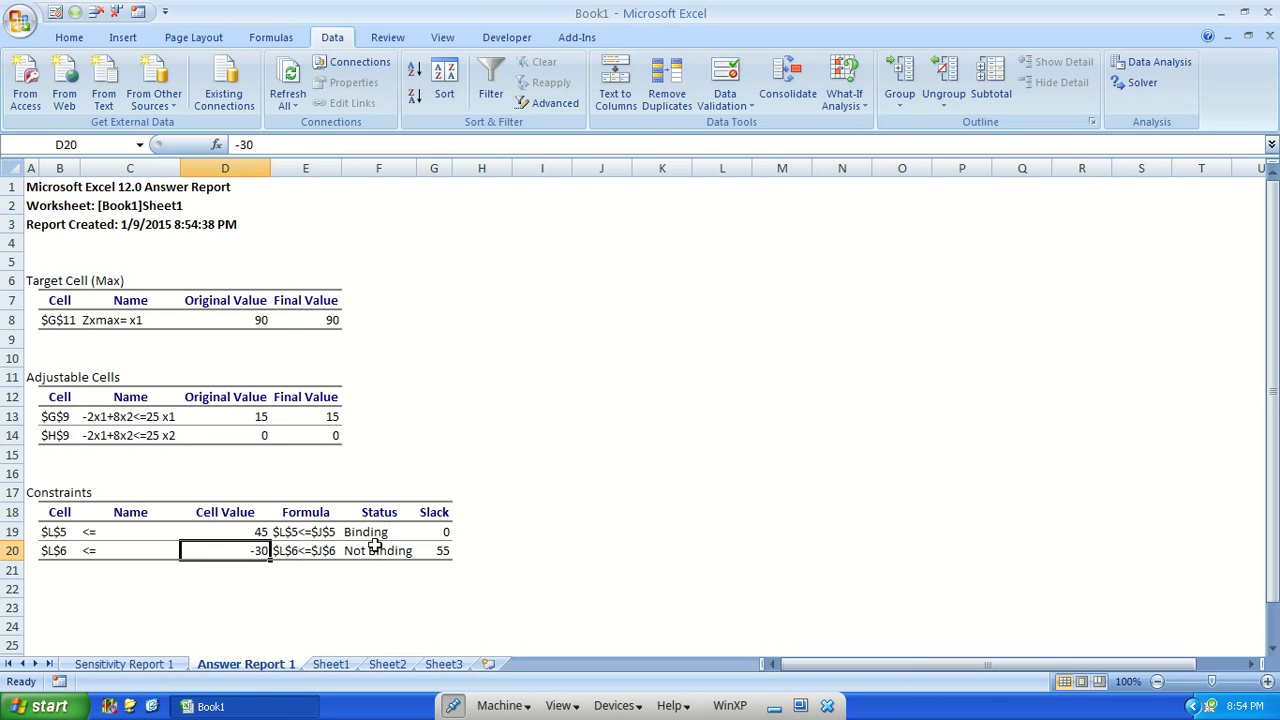
pyautogui.click(466, 556)
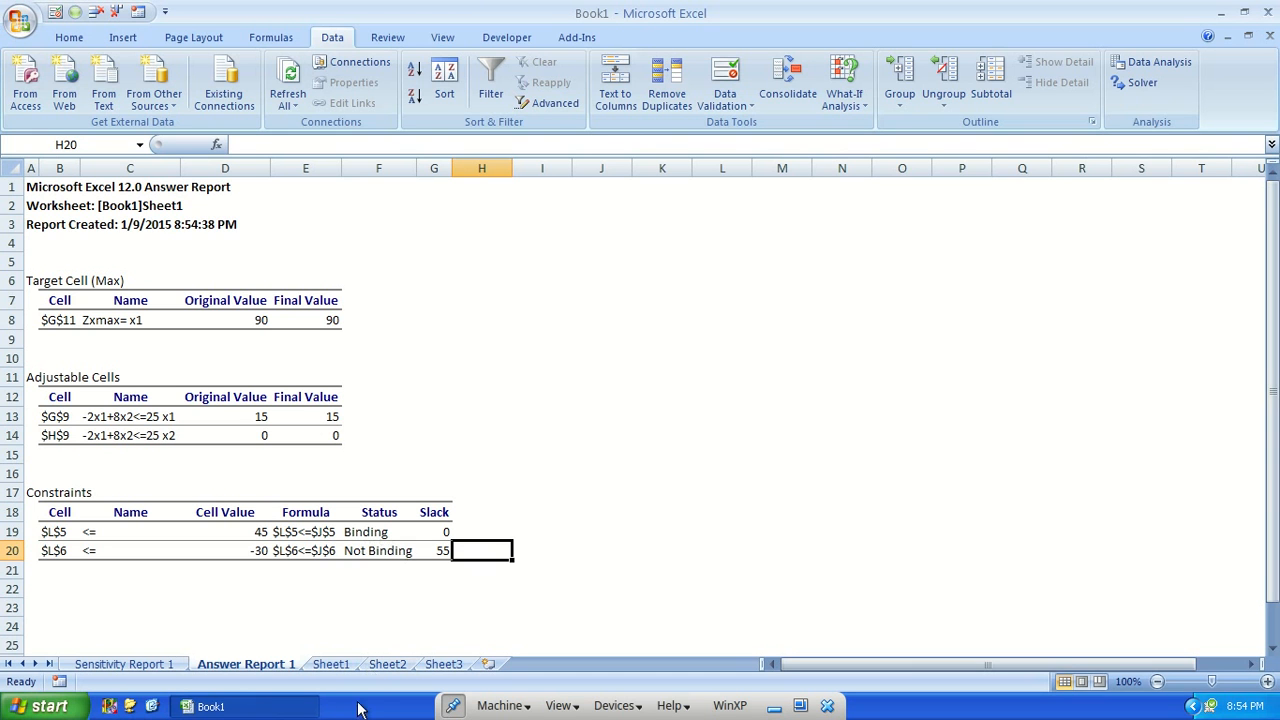
# Return to Sheet1 and review the Solver parameters beside the table, closing them without solving.
pyautogui.click(330, 665)
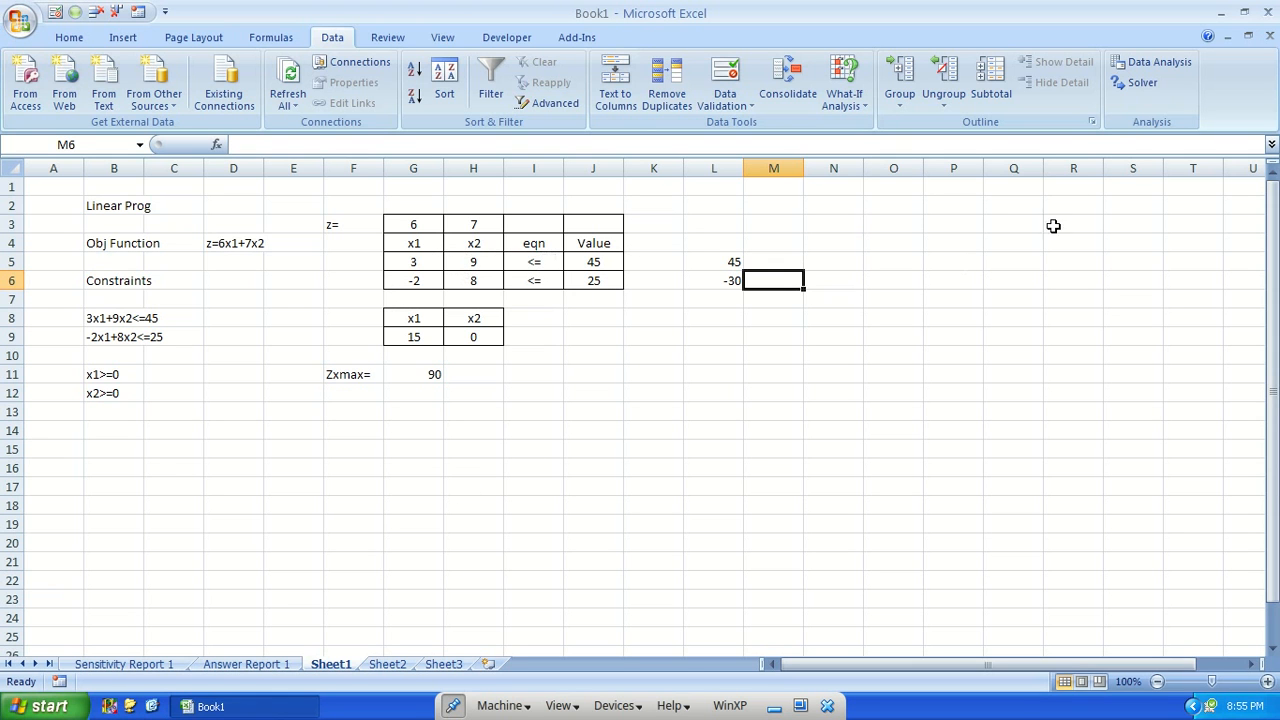
pyautogui.click(1131, 84)
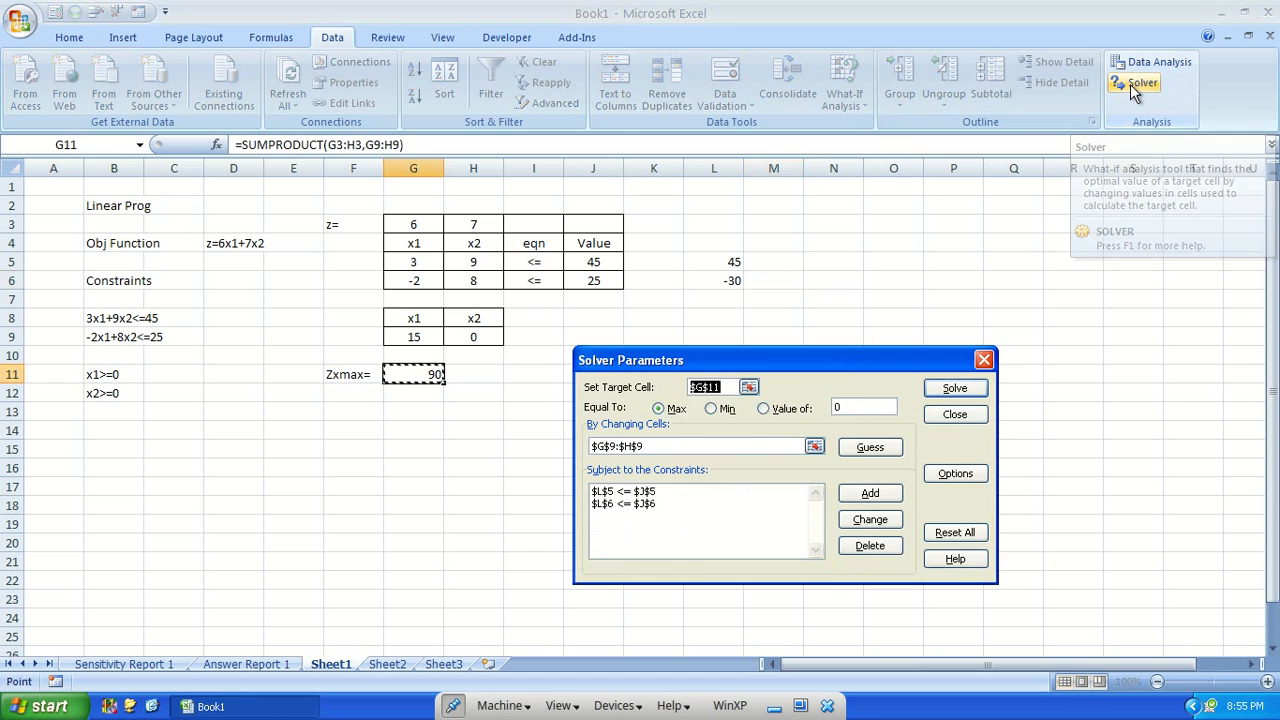
pyautogui.moveTo(875, 357); pyautogui.dragTo(1108, 356)
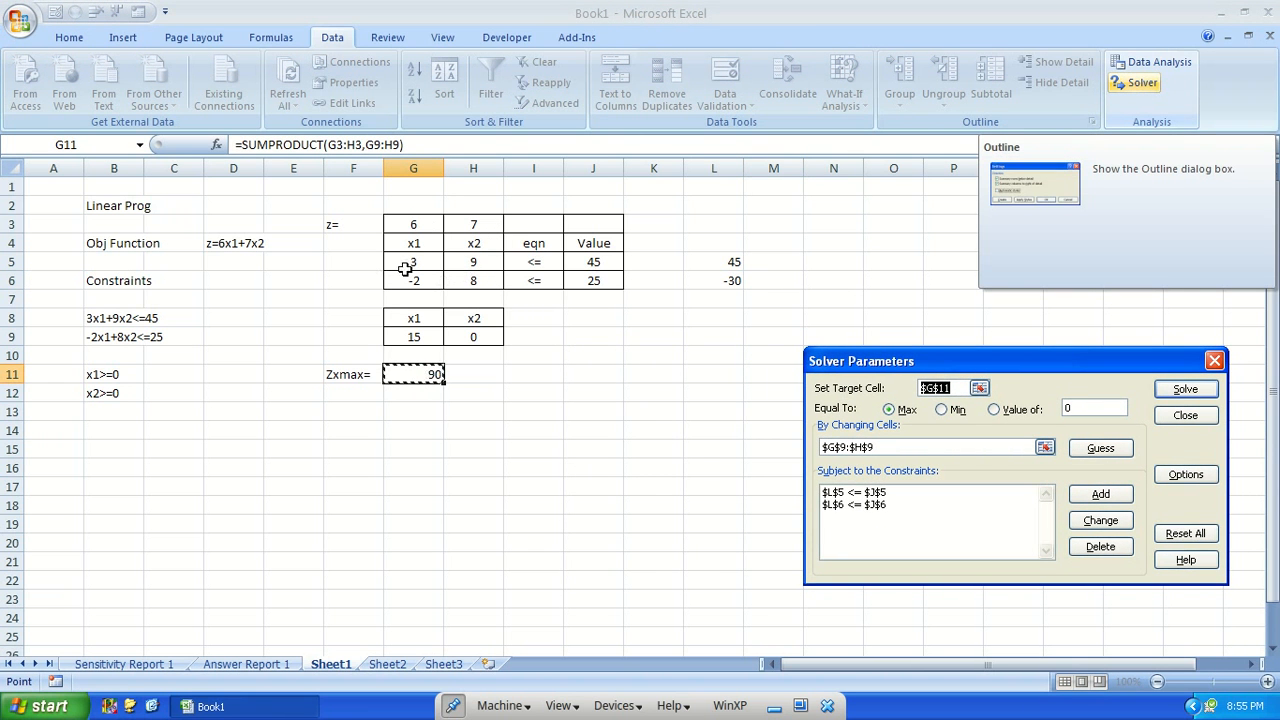
pyautogui.click(1188, 416)
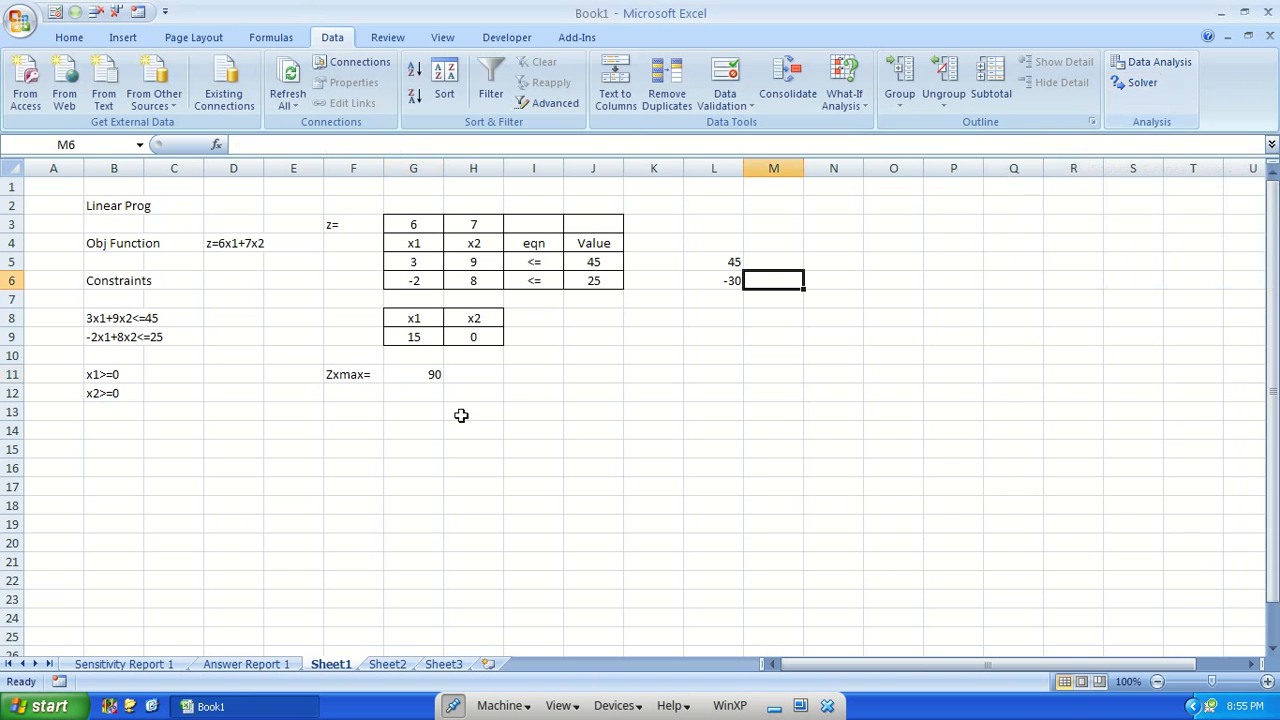
# Review the SUMPRODUCT formulas in objective cell G11 and constraint cells L5 and L6.
pyautogui.click(403, 375)
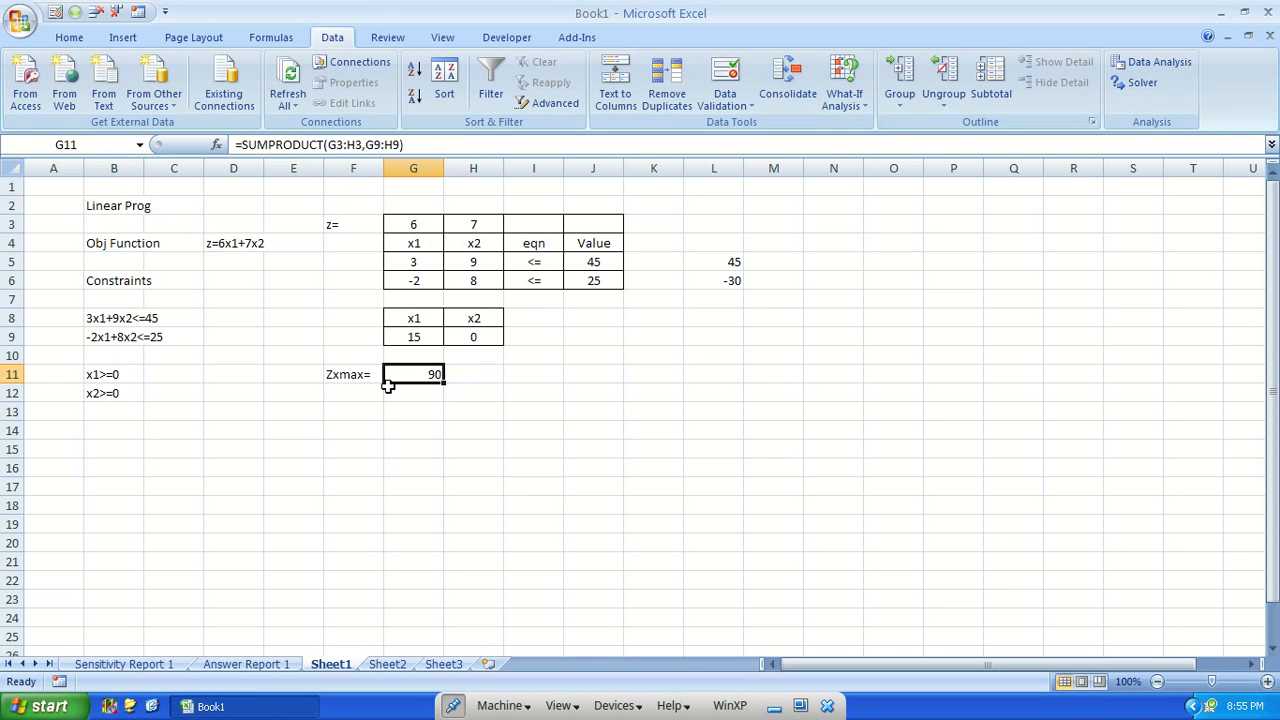
pyautogui.click(716, 263)
pyautogui.click(718, 281)
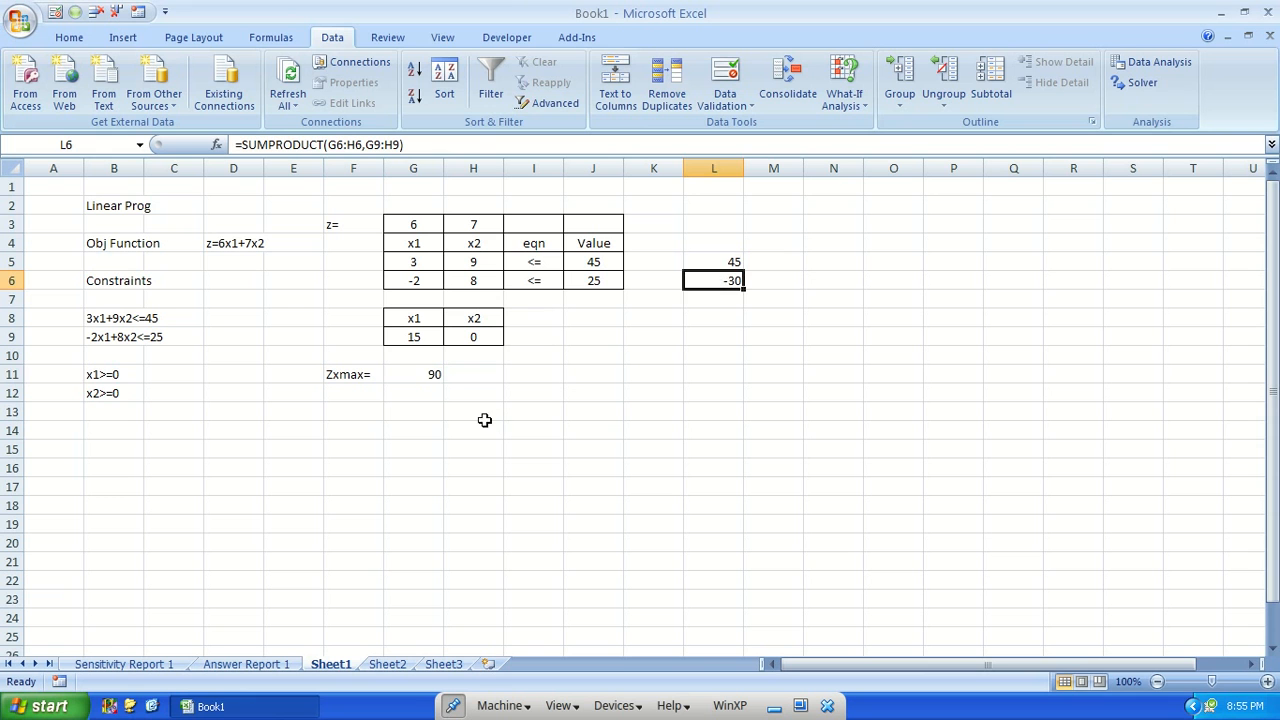
pyautogui.click(405, 373)
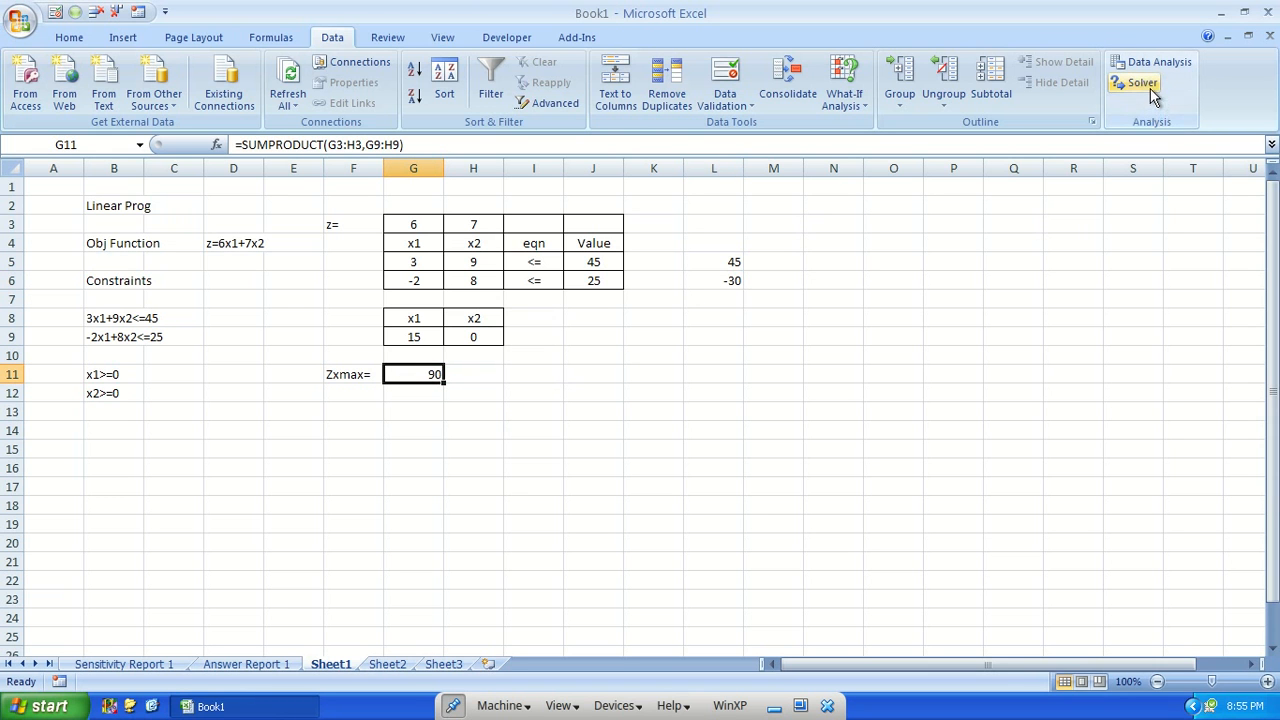
pyautogui.click(710, 259)
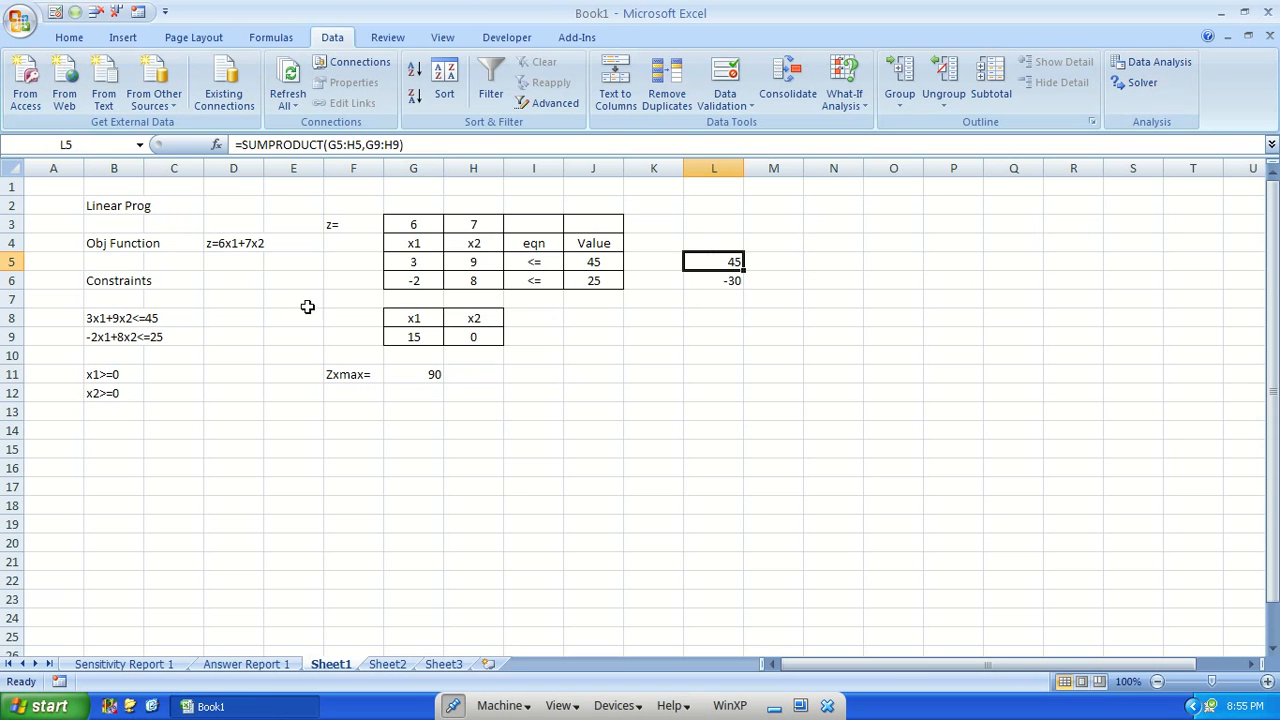
# Clear the x1 and x2 solution values in cells G9:H9.
pyautogui.moveTo(413, 262); pyautogui.dragTo(493, 262)
pyautogui.moveTo(433, 337); pyautogui.dragTo(476, 336)
pyautogui.press('Delete')
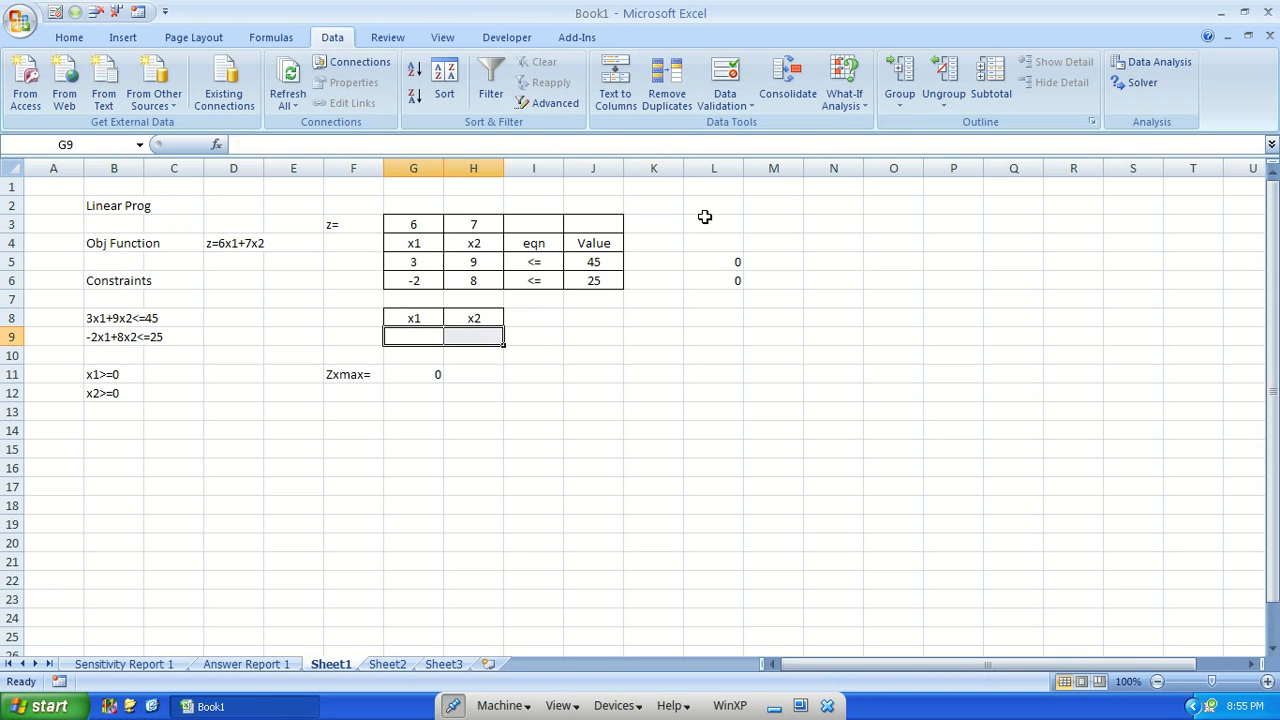
# Review the SUMPRODUCT formula in L6 and compare constraint cells L5:L6 with the limit values in J5:J6.
pyautogui.click(706, 282)
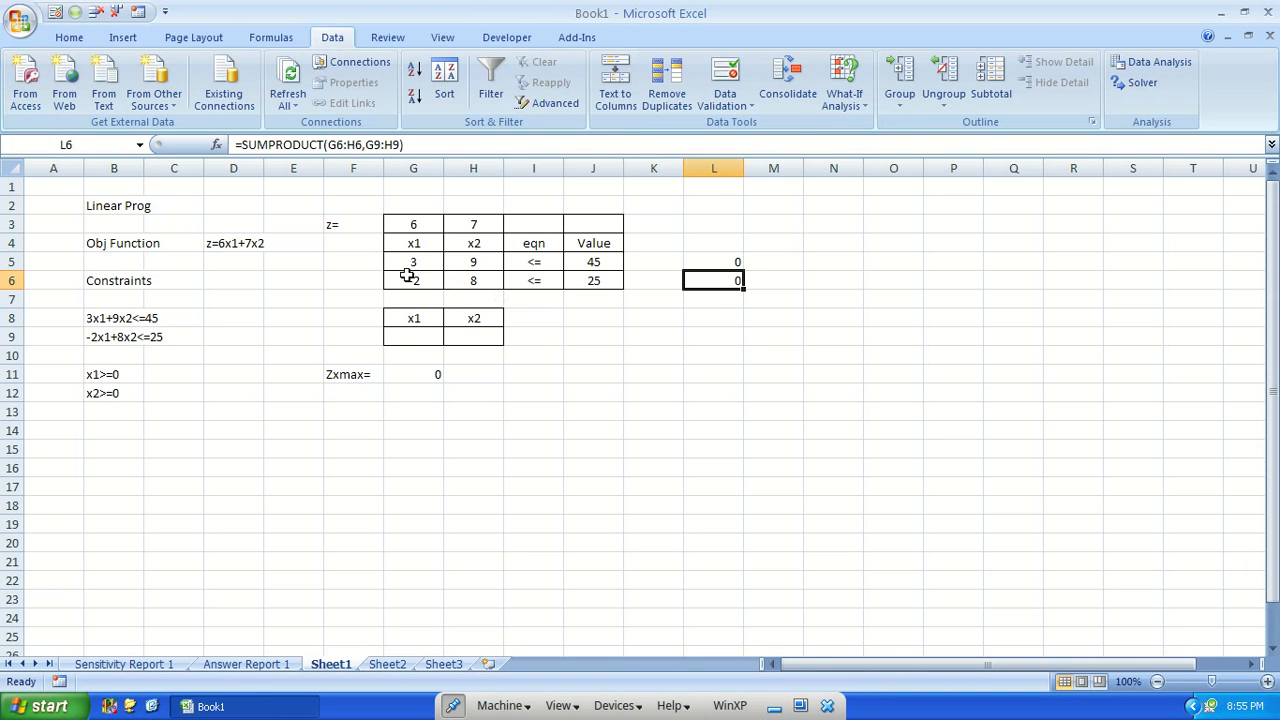
pyautogui.moveTo(727, 260); pyautogui.dragTo(726, 280)
pyautogui.moveTo(585, 260); pyautogui.dragTo(592, 280)
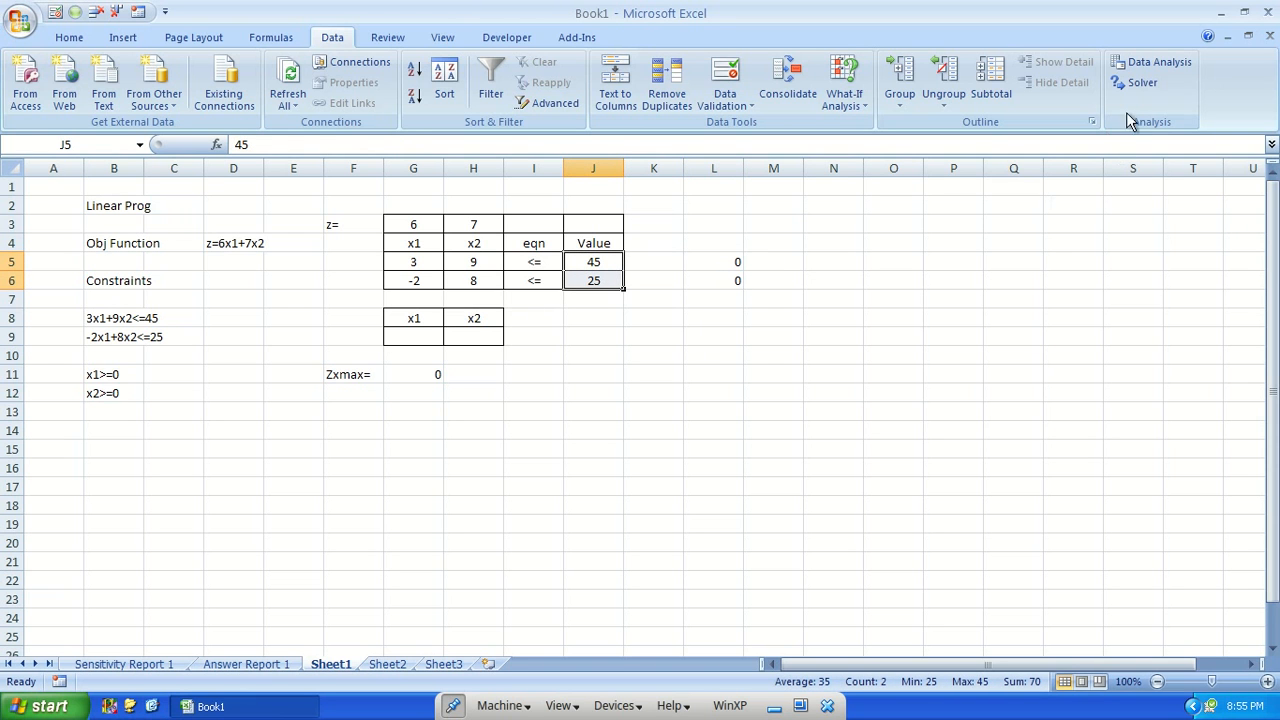
# Open the Solver parameters and delete both separate constraints, L5<=J5 and L6<=J6.
pyautogui.click(1140, 83)
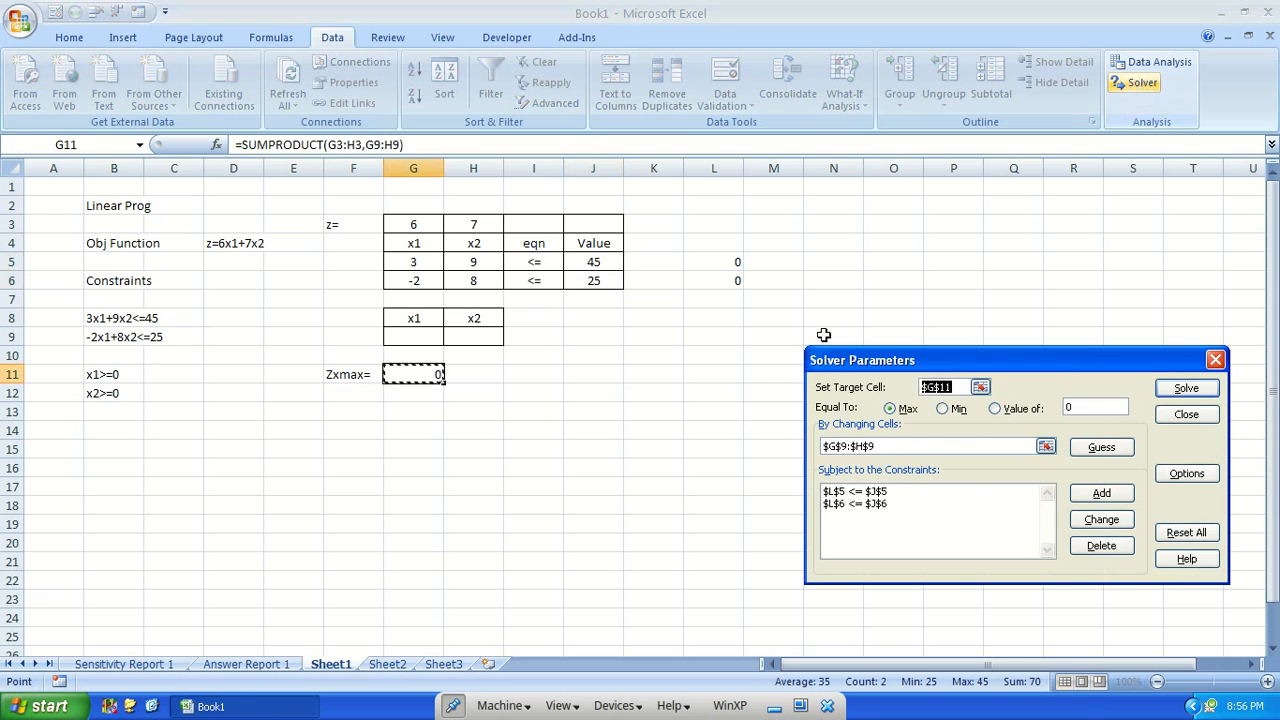
pyautogui.click(871, 494)
pyautogui.click(1101, 545)
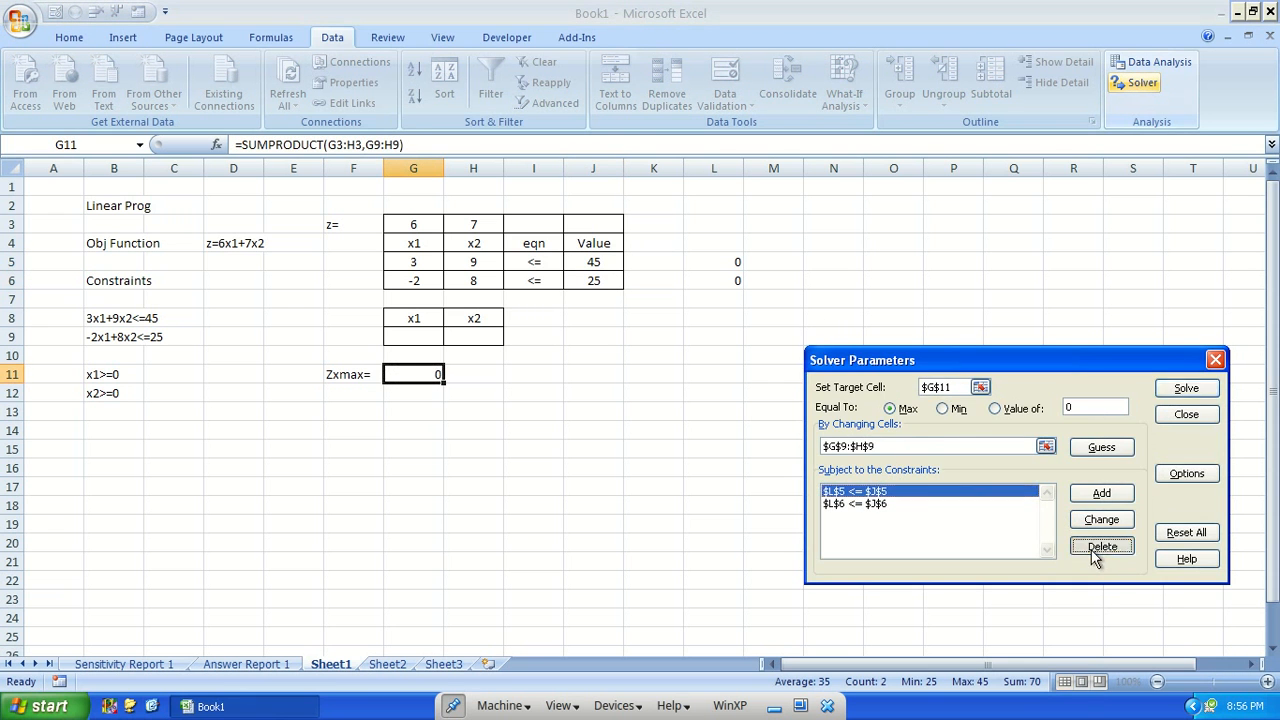
pyautogui.click(871, 494)
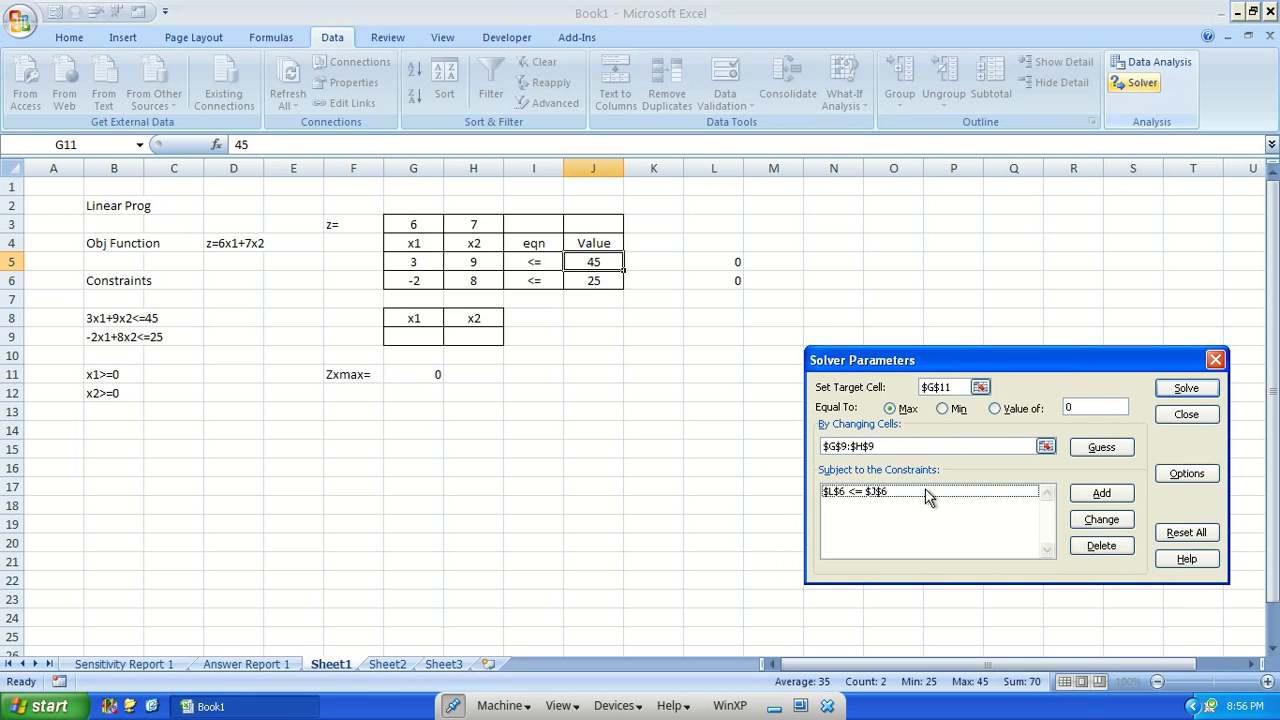
pyautogui.click(925, 488)
pyautogui.click(1101, 548)
# Add a single Solver constraint requiring the range L5:L6 to be <= J5:J6.
pyautogui.click(1104, 497)
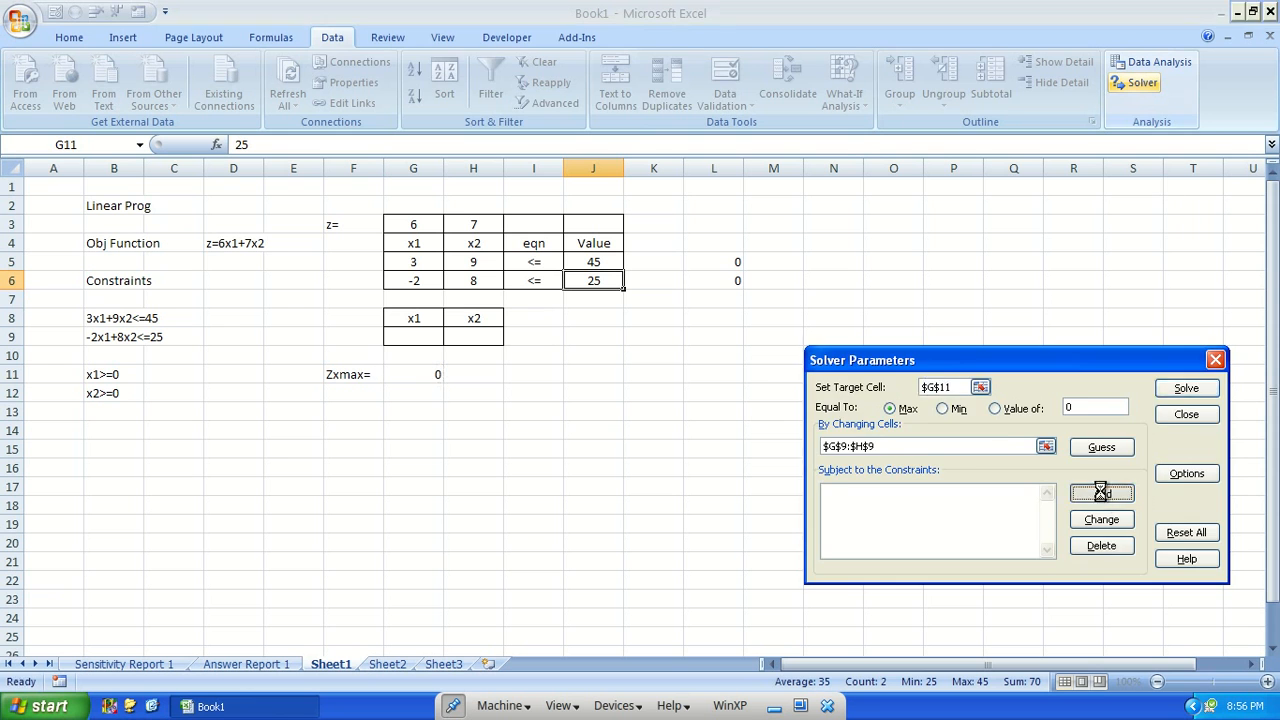
pyautogui.moveTo(727, 261); pyautogui.dragTo(737, 280)
pyautogui.click(1137, 468)
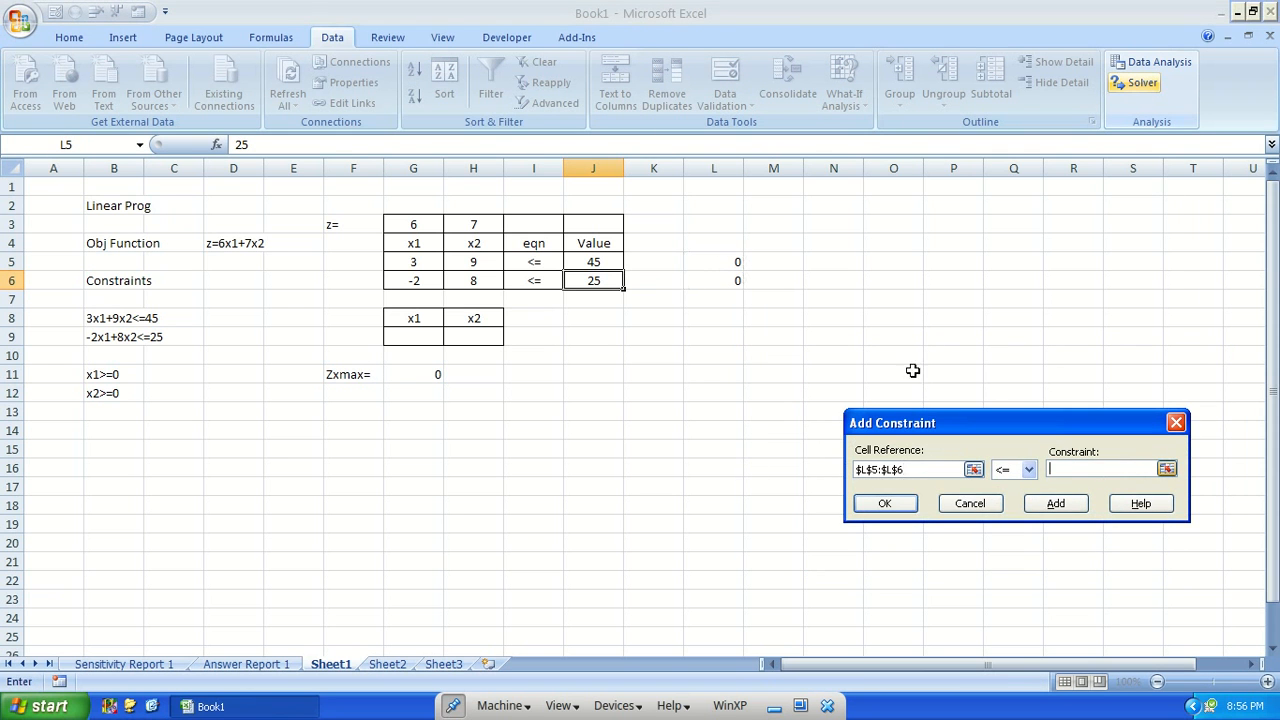
pyautogui.moveTo(600, 262); pyautogui.dragTo(600, 280)
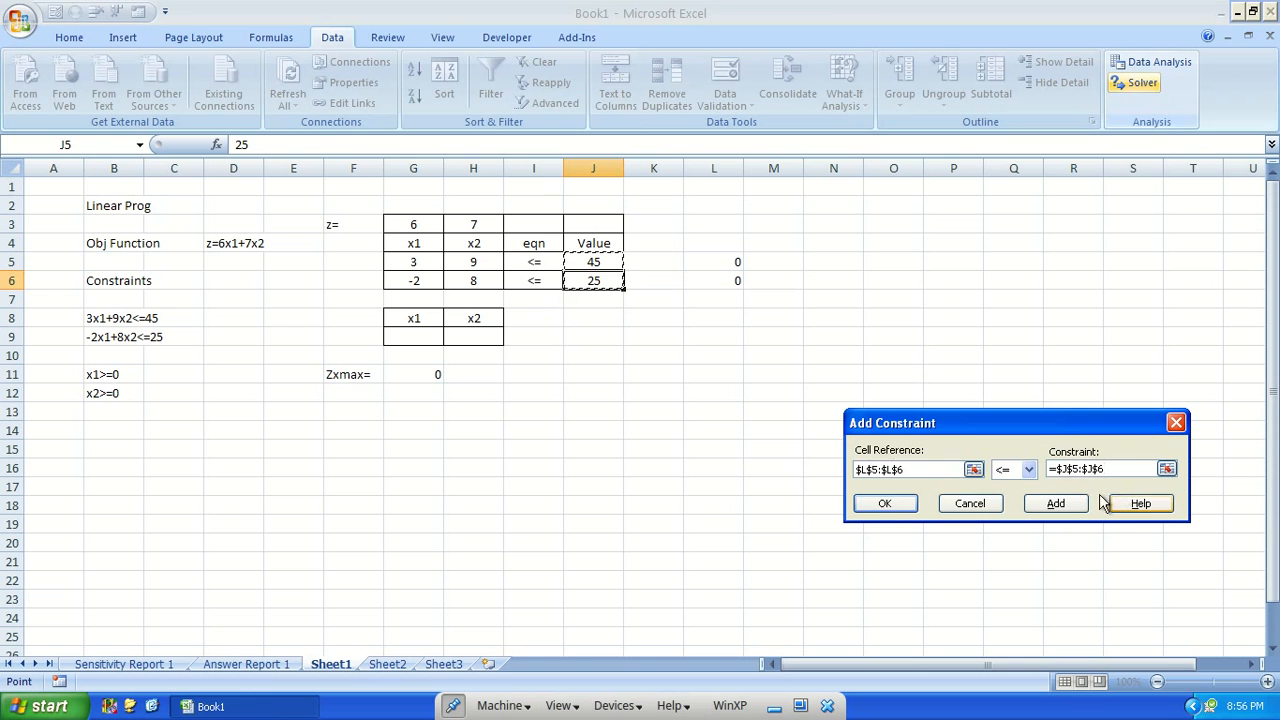
pyautogui.click(886, 505)
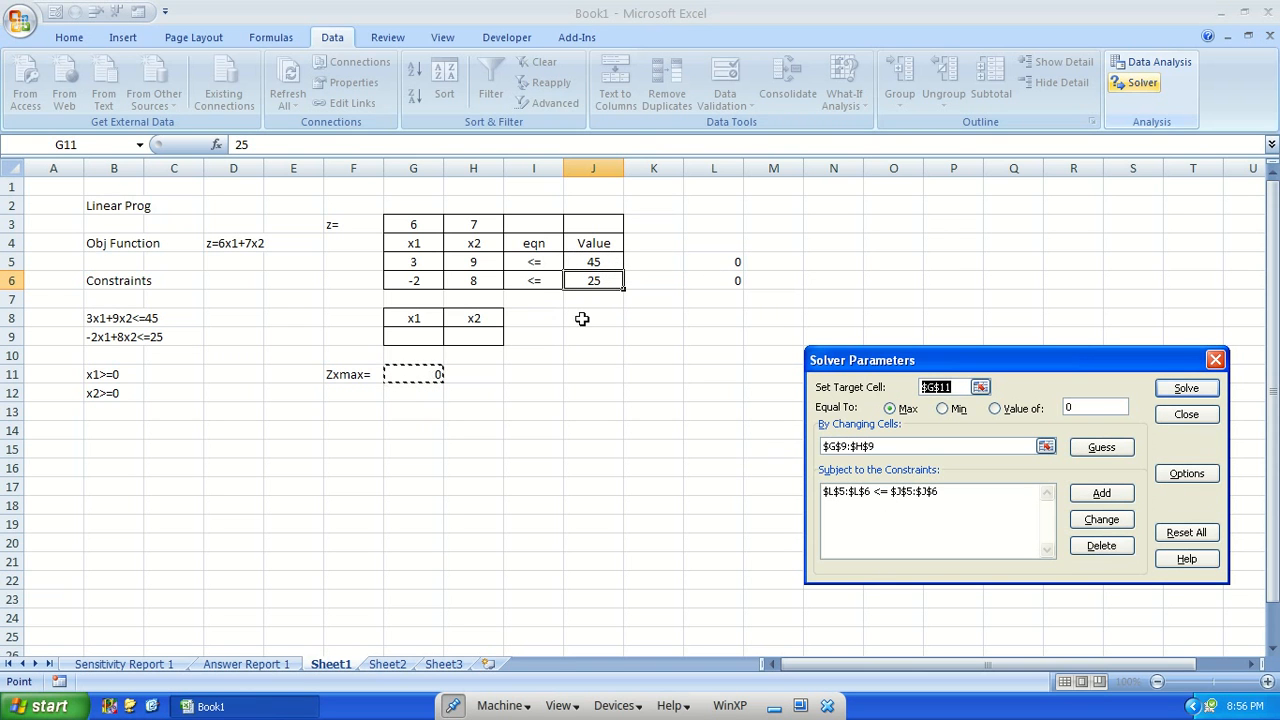
# Check that the linear and non-negative Solver options are enabled, then solve for a target cell value of 80.
pyautogui.click(1200, 475)
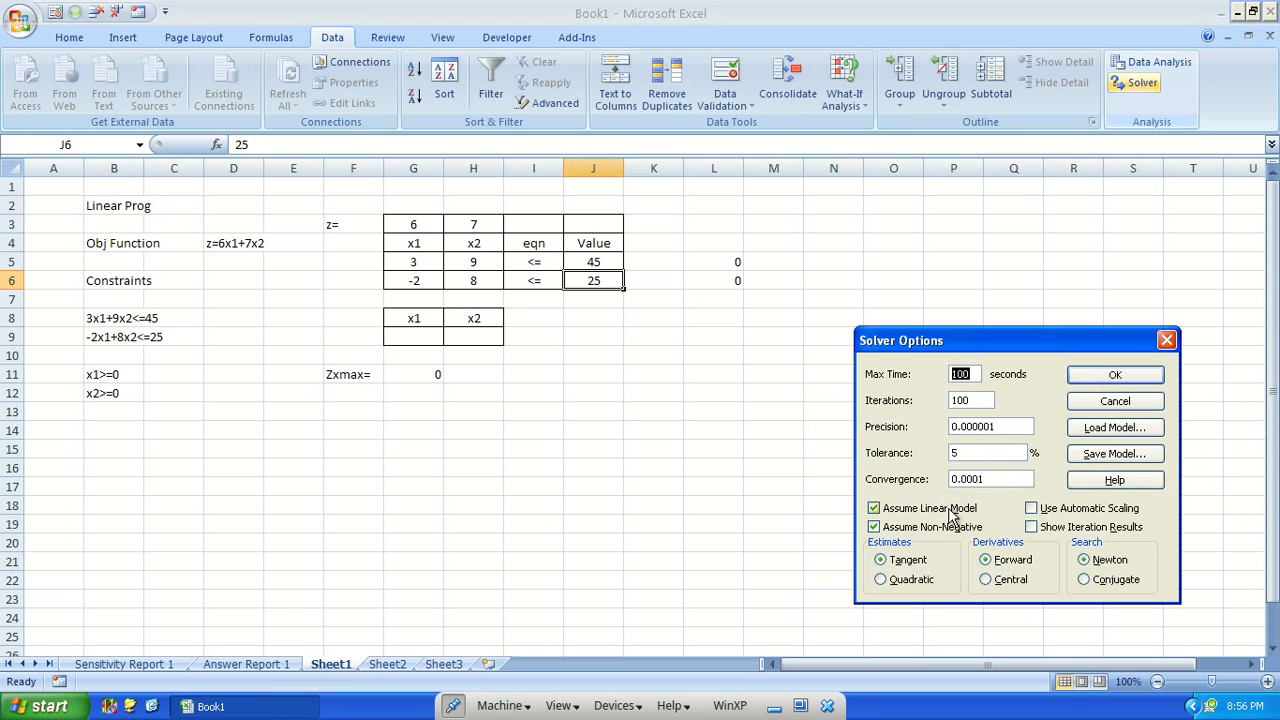
pyautogui.click(1115, 375)
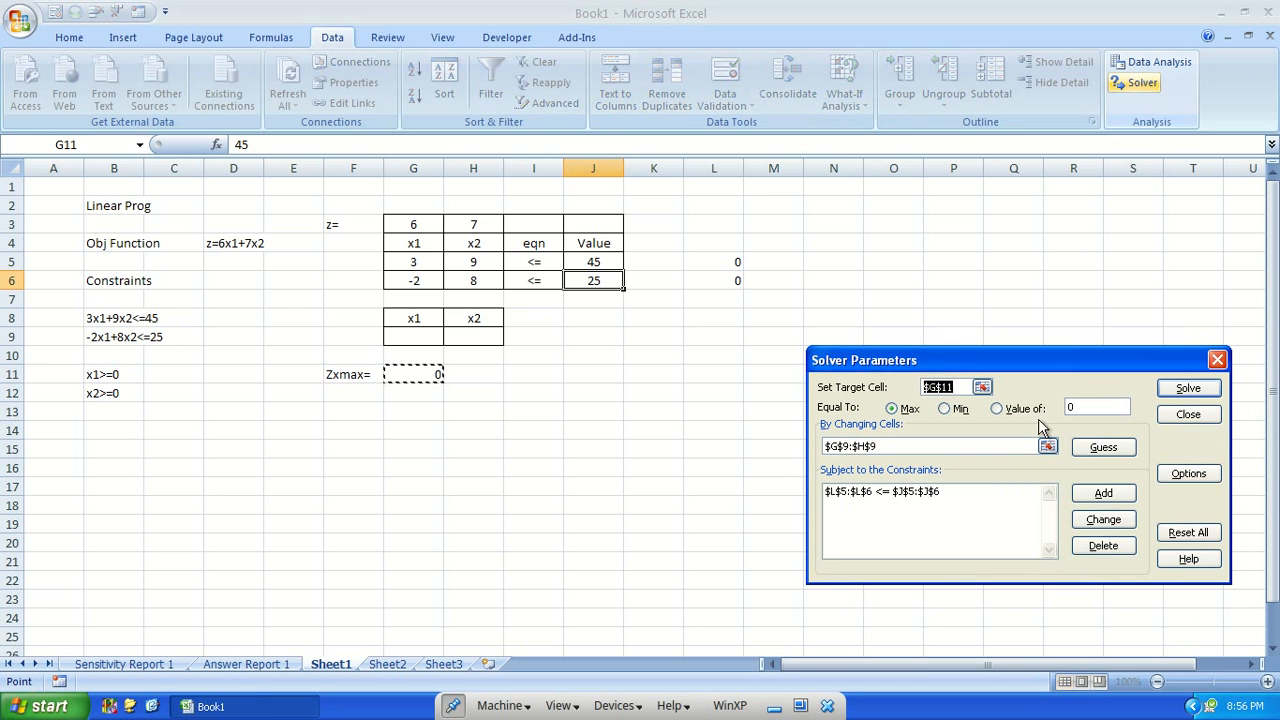
pyautogui.click(1013, 409)
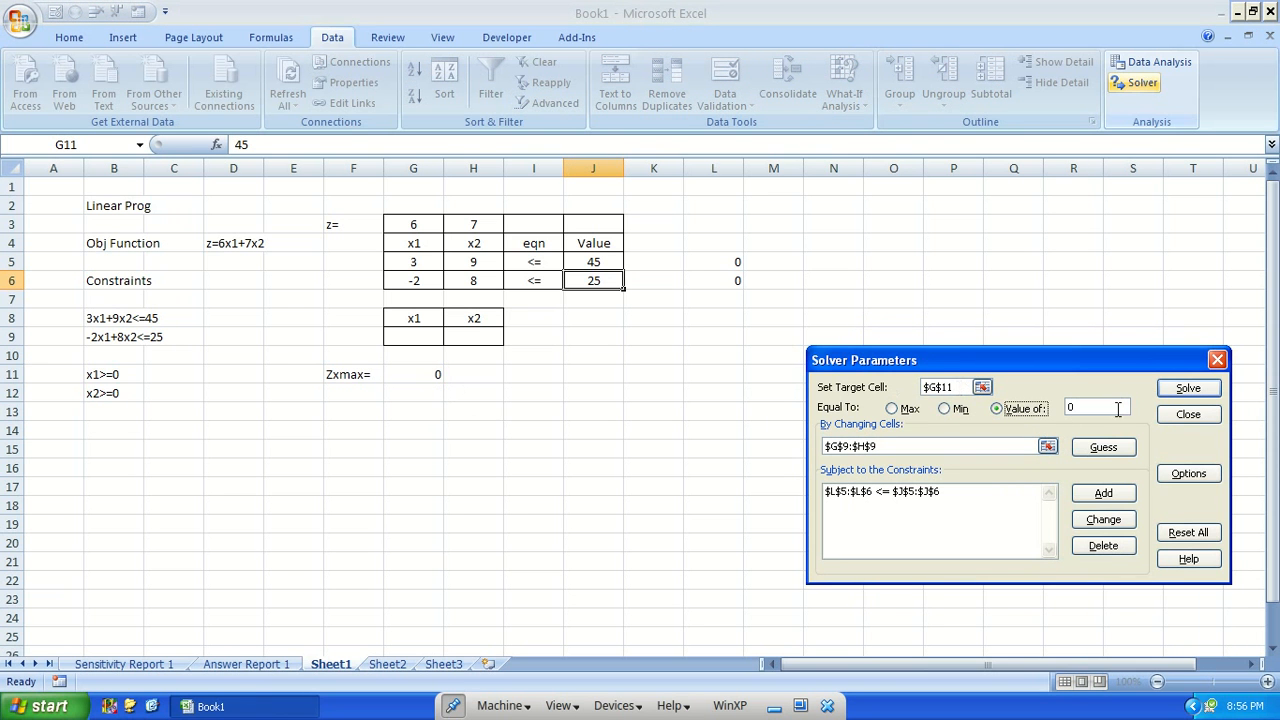
pyautogui.press('Tab')
pyautogui.click(1188, 390)
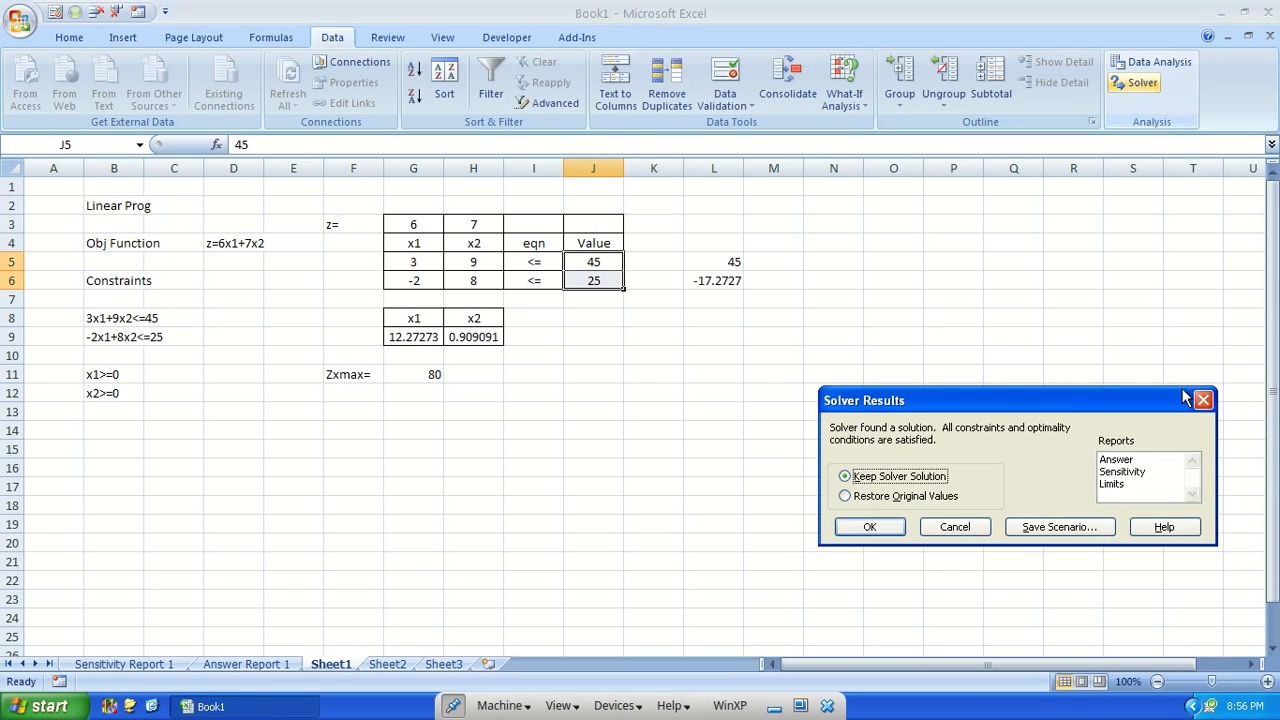